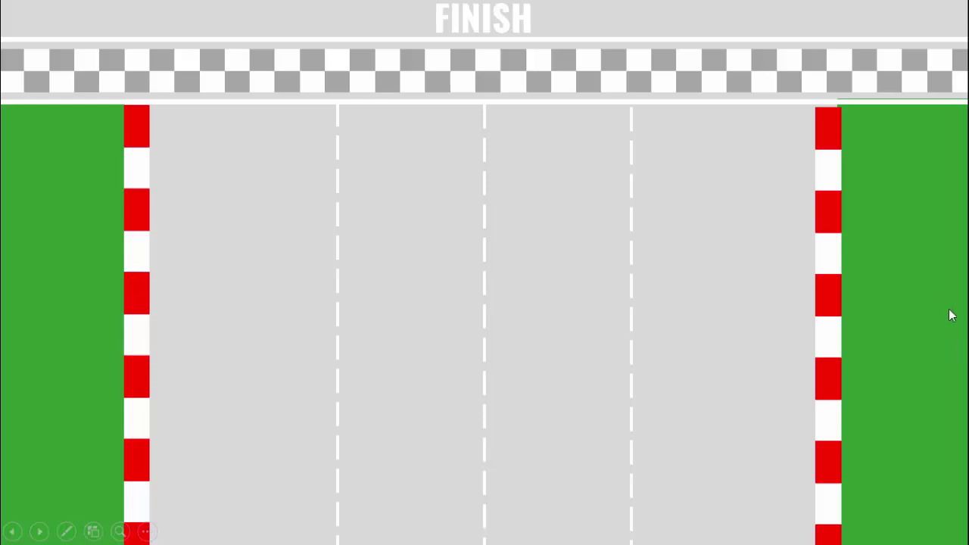
# Step: Play through the slide show animation of the four coloured cars racing to the finish line
pyautogui.click(791, 322)
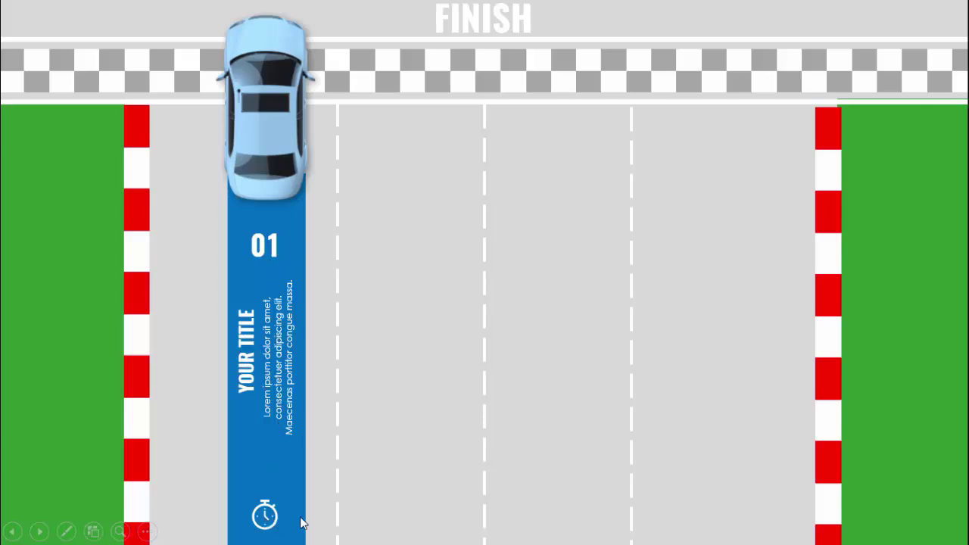
pyautogui.click(762, 320)
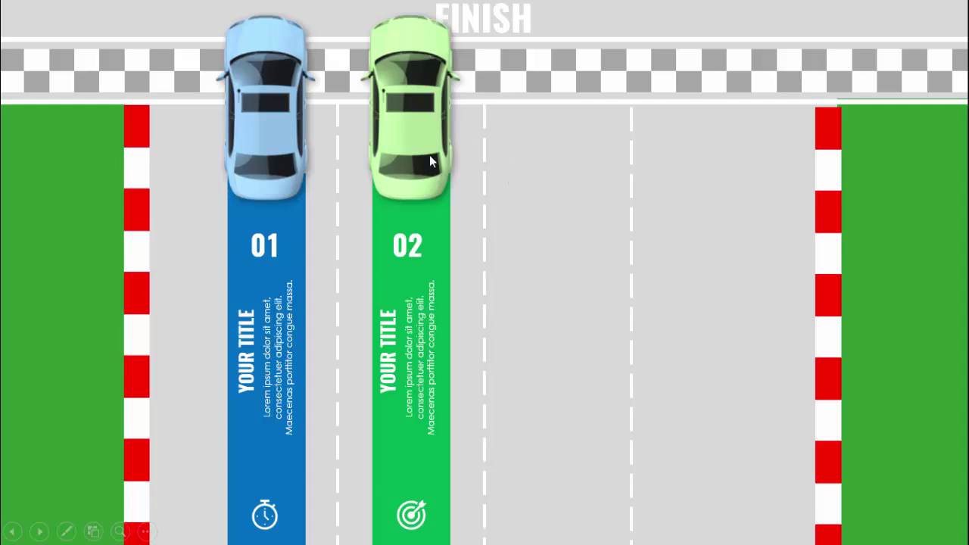
pyautogui.click(722, 283)
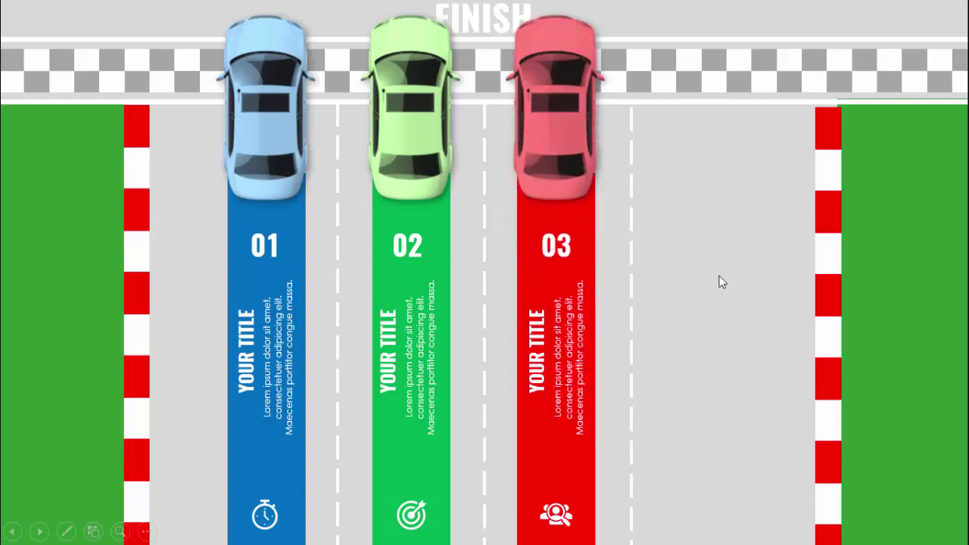
pyautogui.click(722, 282)
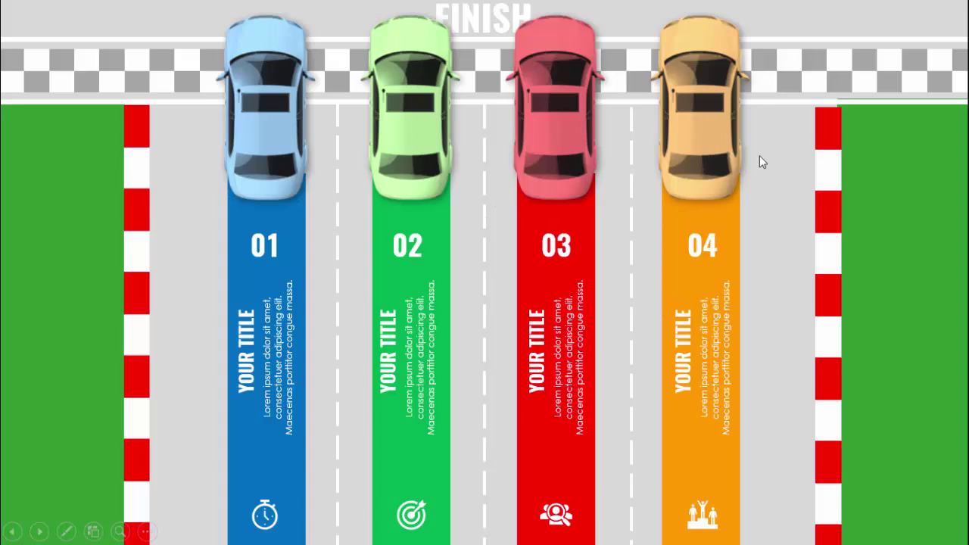
pyautogui.click(776, 208)
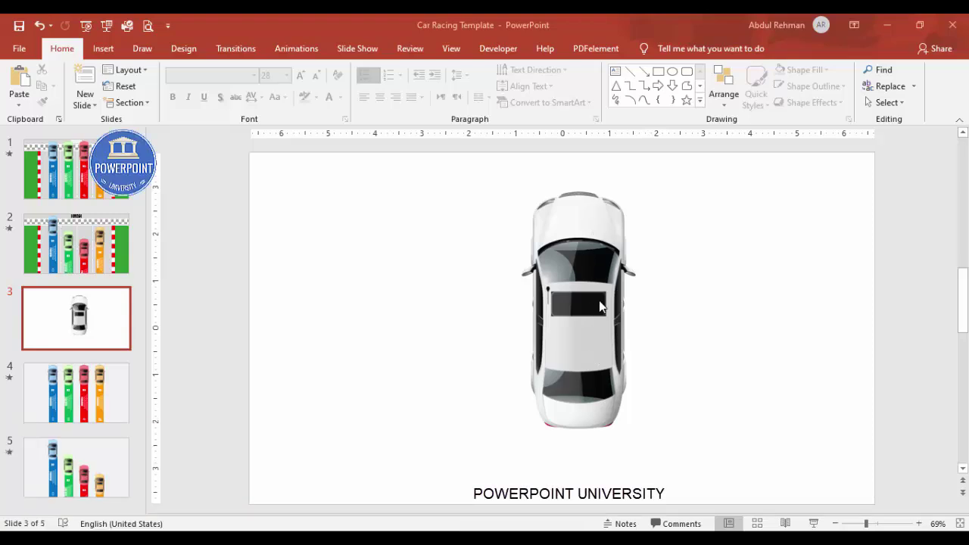
# Step: Apply a shadow preset with 60% transparency, 4 pt blur, 45° angle and 3 pt distance to the white car picture
pyautogui.click(591, 241)
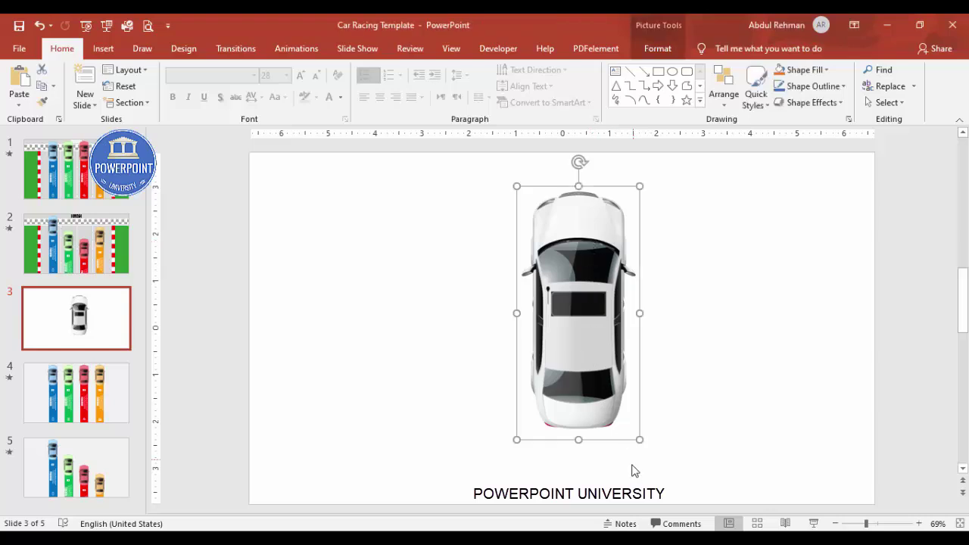
pyautogui.rightClick(589, 255)
pyautogui.click(652, 479)
pyautogui.click(829, 205)
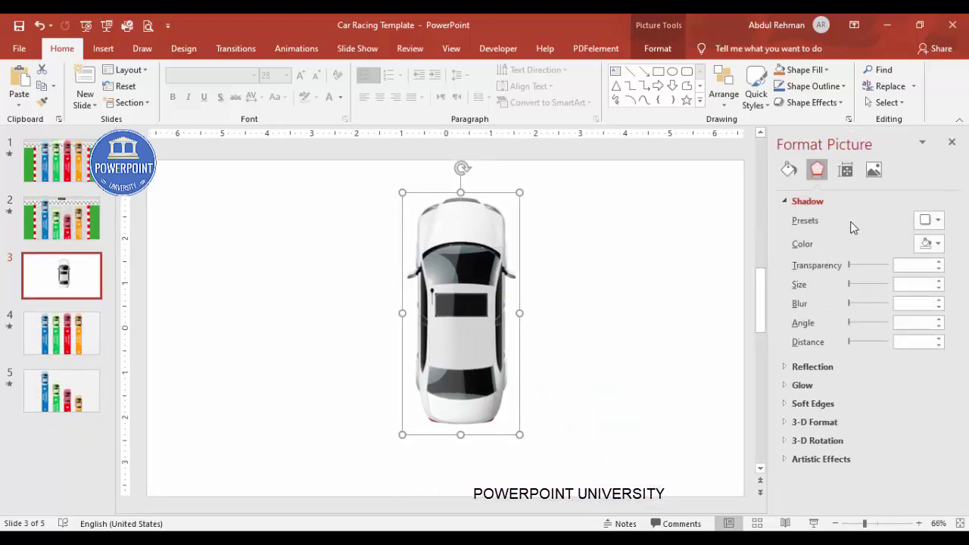
pyautogui.click(929, 220)
pyautogui.click(852, 321)
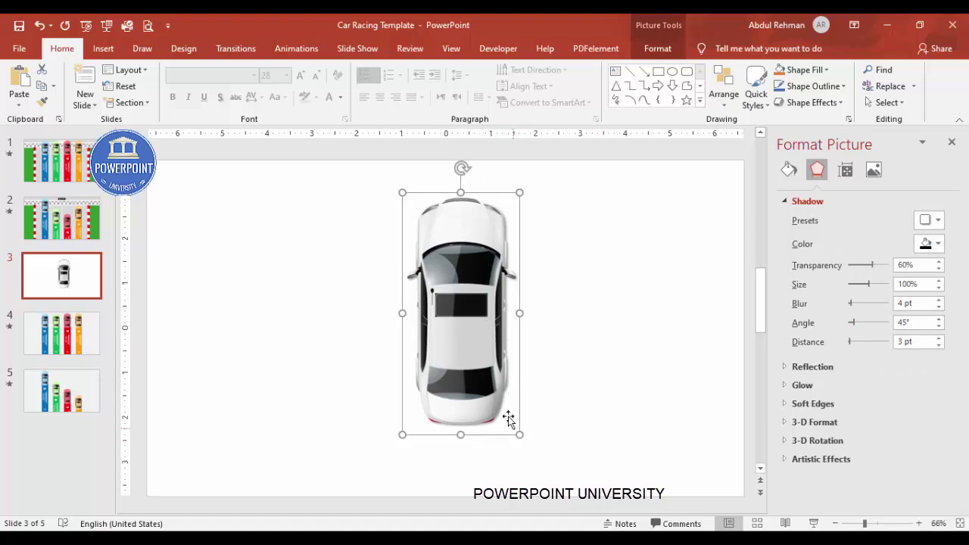
# Step: Shrink the car picture to about 2.83" by 1.37", move it to the upper left of the slide, and place three copies in a row beside it
pyautogui.moveTo(514, 432); pyautogui.dragTo(463, 293)
pyautogui.moveTo(454, 254); pyautogui.dragTo(309, 253)
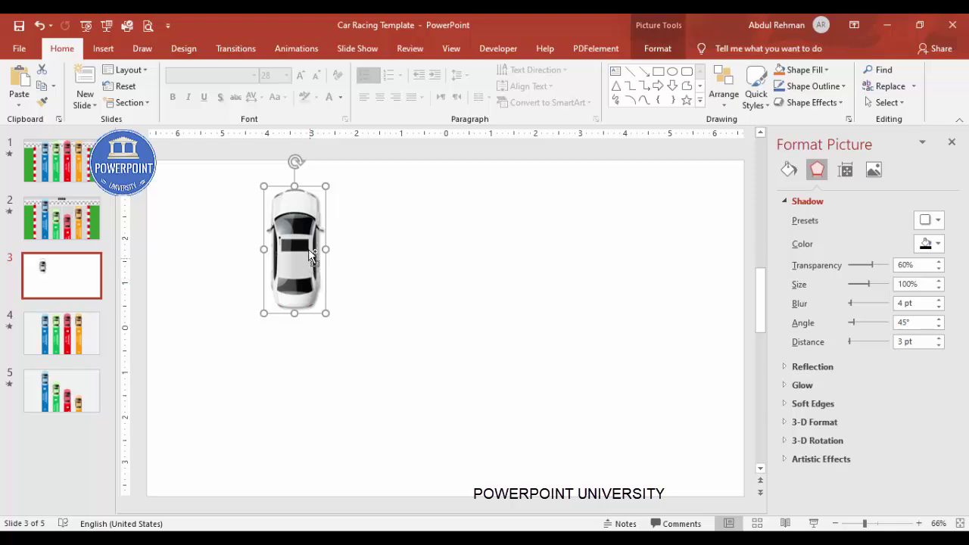
pyautogui.moveTo(309, 250); pyautogui.dragTo(585, 253)
pyautogui.click(634, 253)
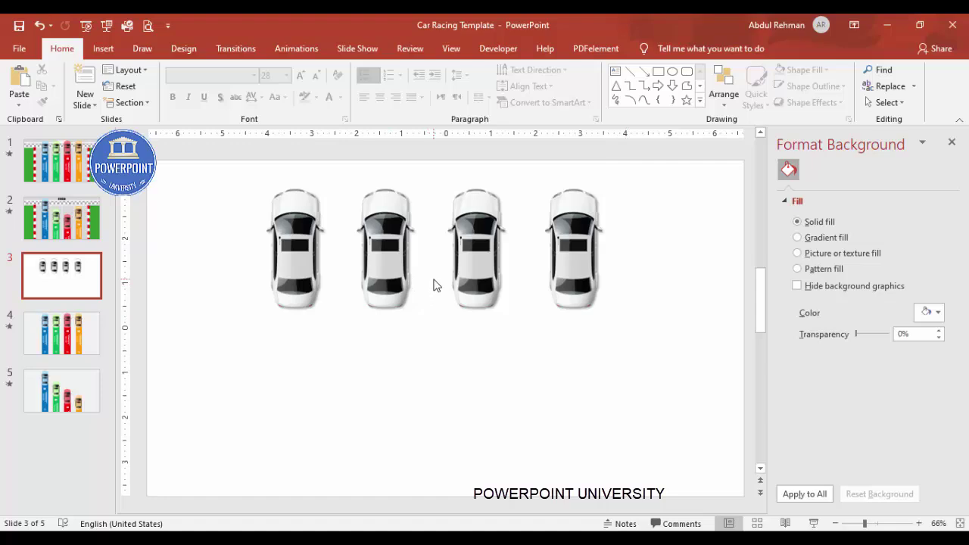
# Step: Recolor the second car from the left with the light blue variation
pyautogui.click(372, 244)
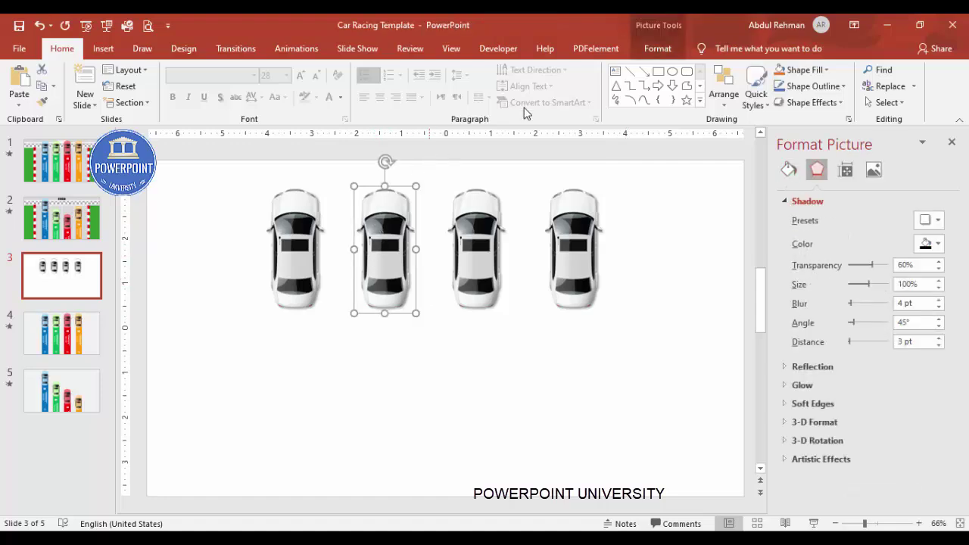
pyautogui.click(657, 49)
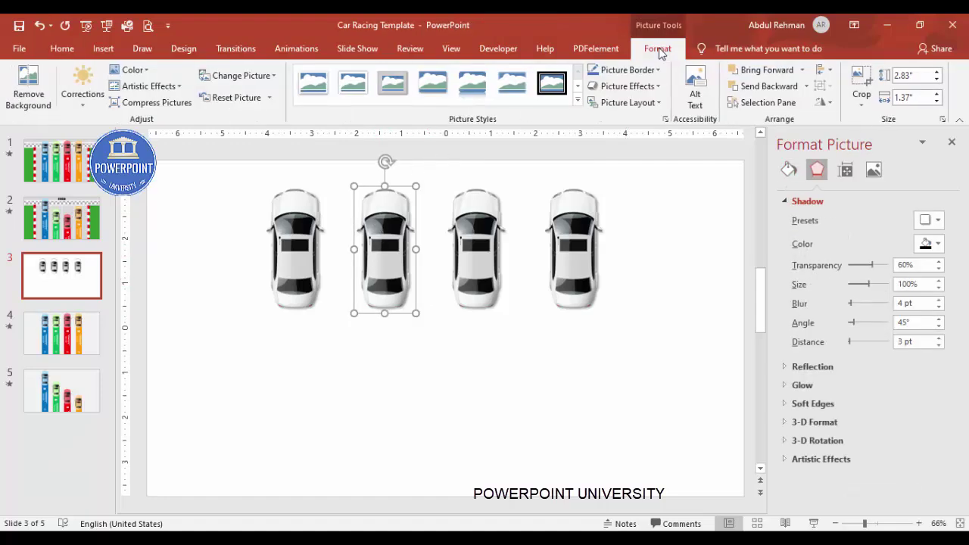
pyautogui.click(135, 69)
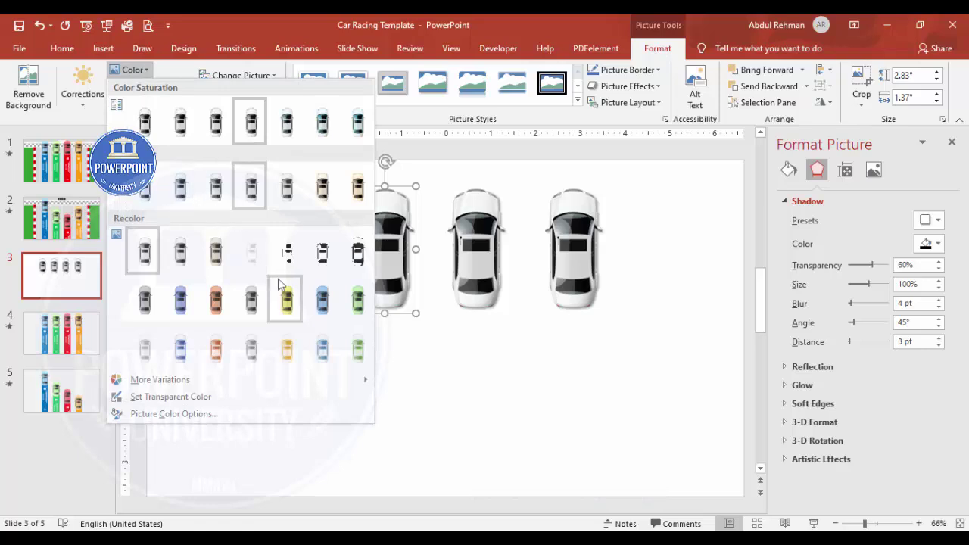
pyautogui.click(321, 303)
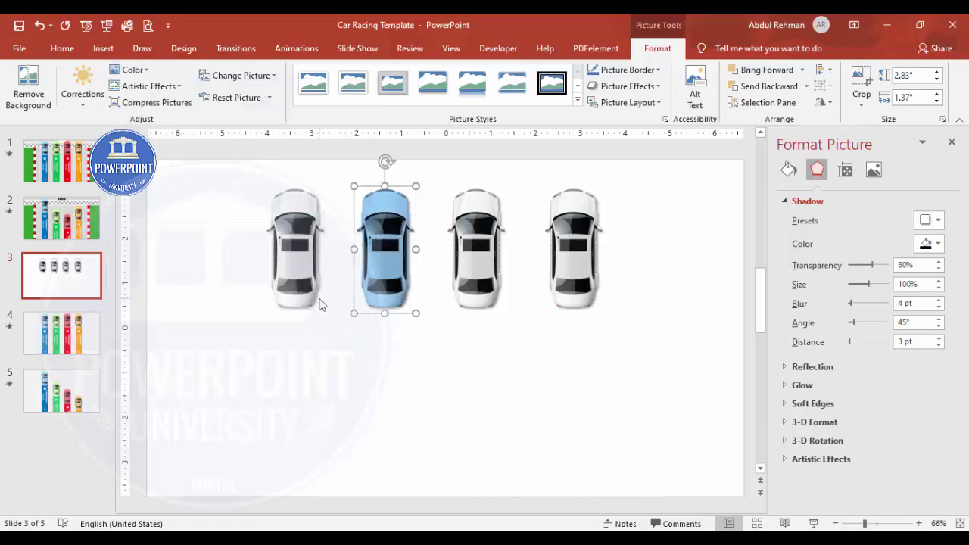
# Step: Recolor the third car from the left with the standard purple color
pyautogui.click(466, 265)
pyautogui.click(134, 69)
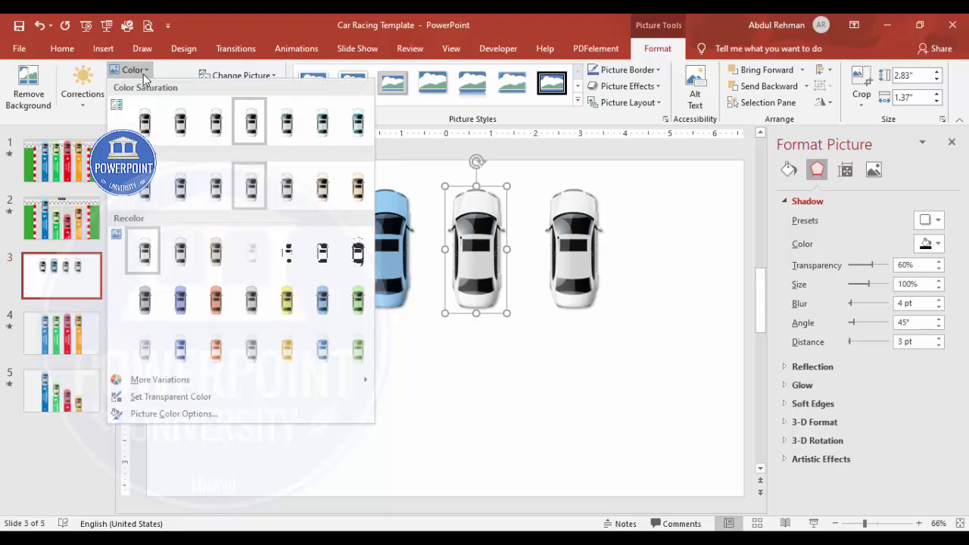
pyautogui.moveTo(188, 379)
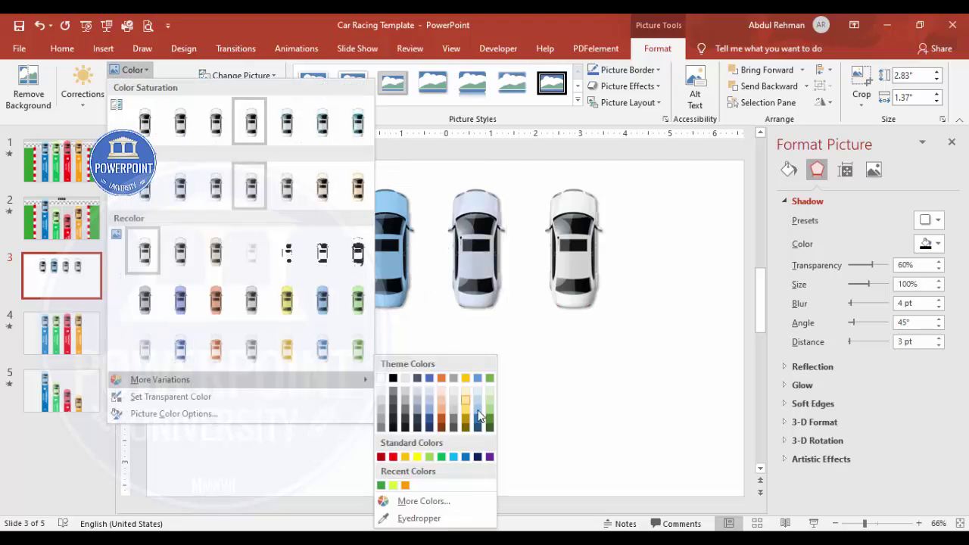
pyautogui.click(490, 458)
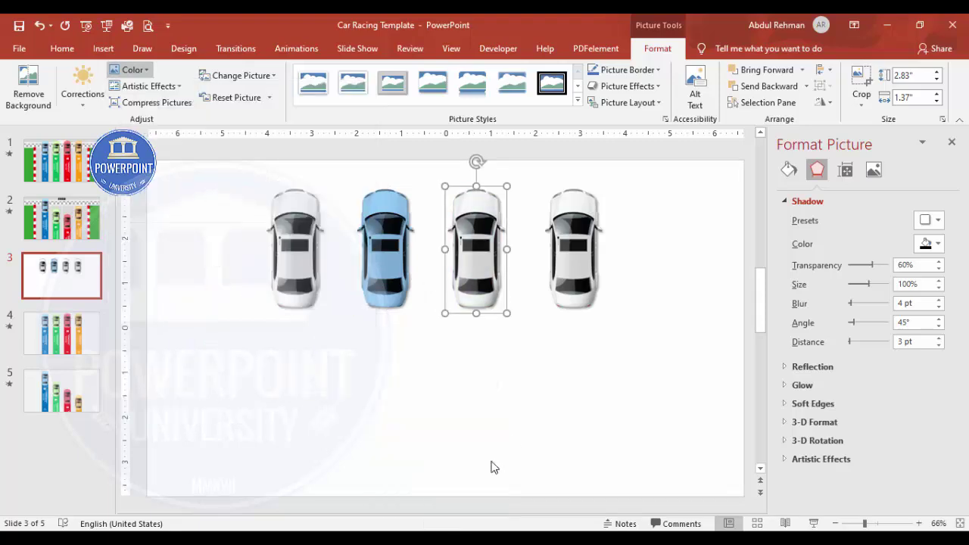
# Step: Recolor the rightmost car with the standard red color
pyautogui.click(556, 235)
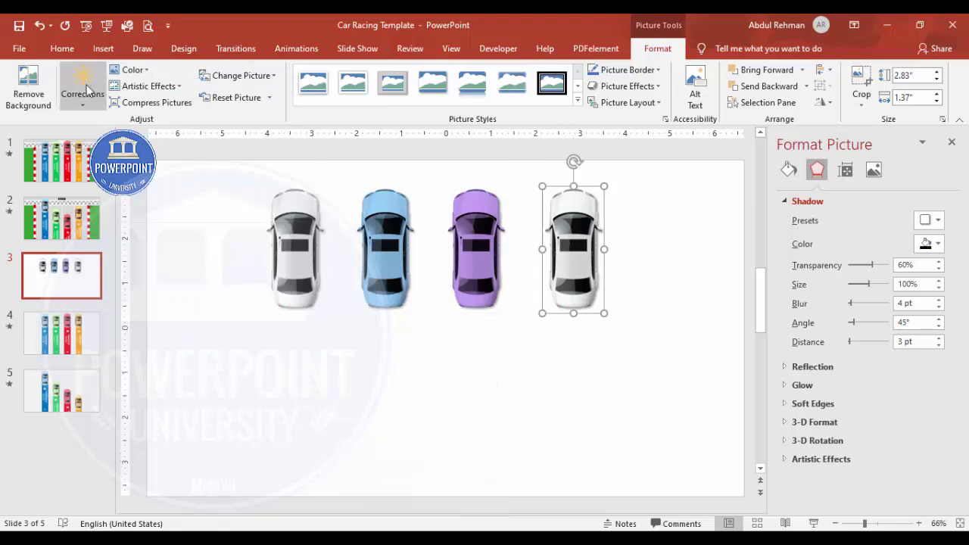
pyautogui.click(133, 70)
pyautogui.moveTo(170, 389)
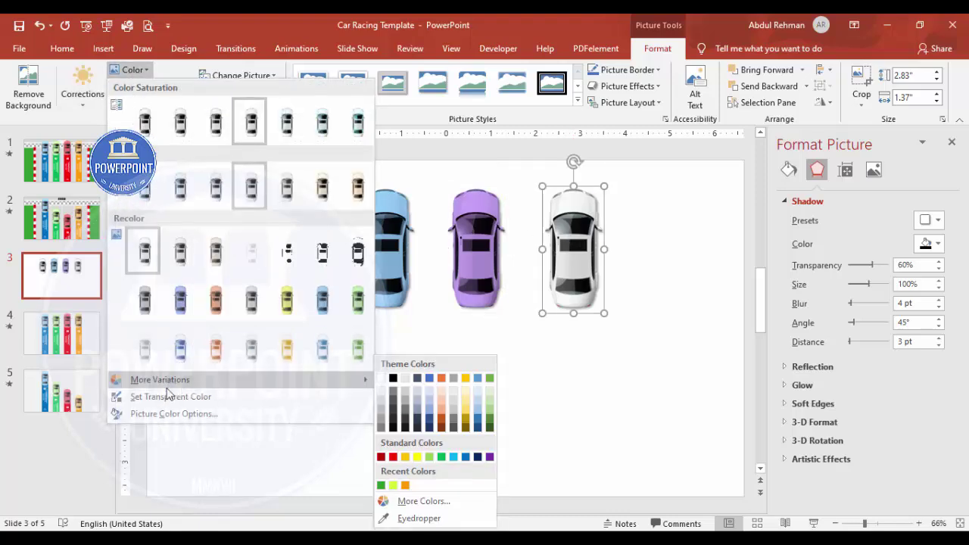
pyautogui.click(392, 459)
pyautogui.click(424, 435)
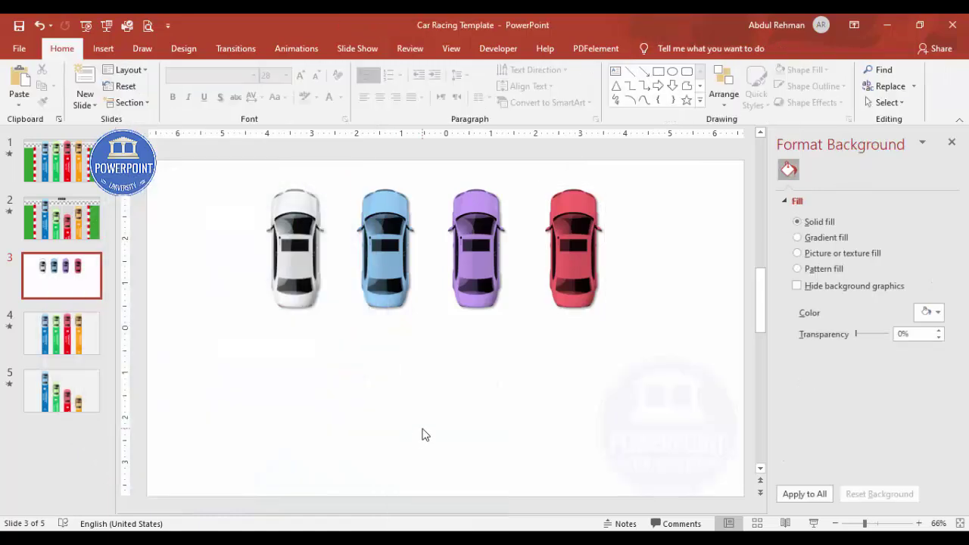
# Step: Recolor the leftmost white car with the standard green color
pyautogui.click(292, 279)
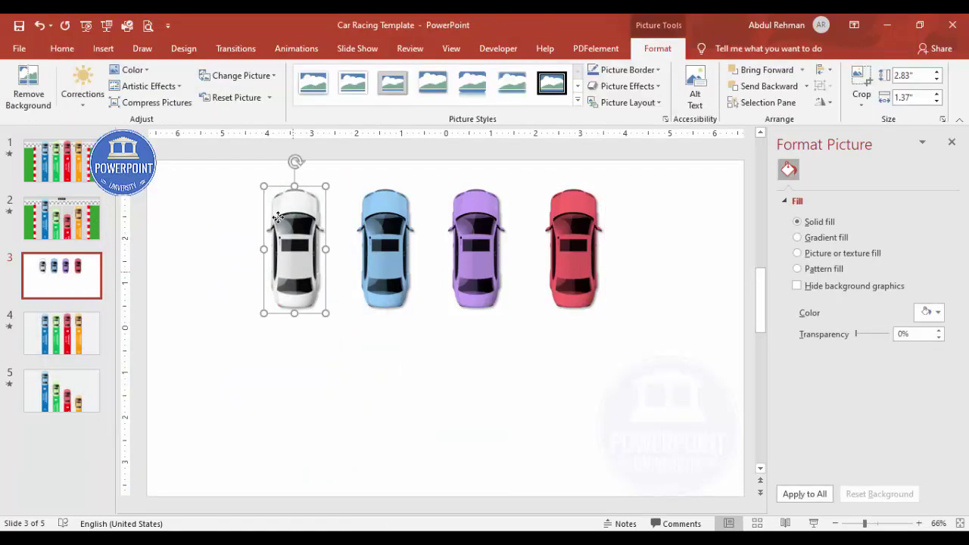
pyautogui.click(143, 76)
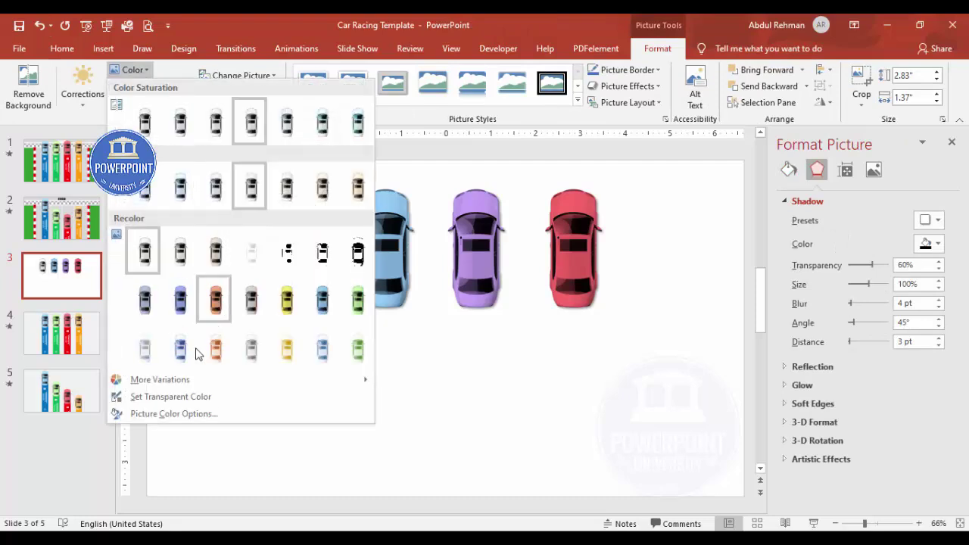
pyautogui.moveTo(171, 380)
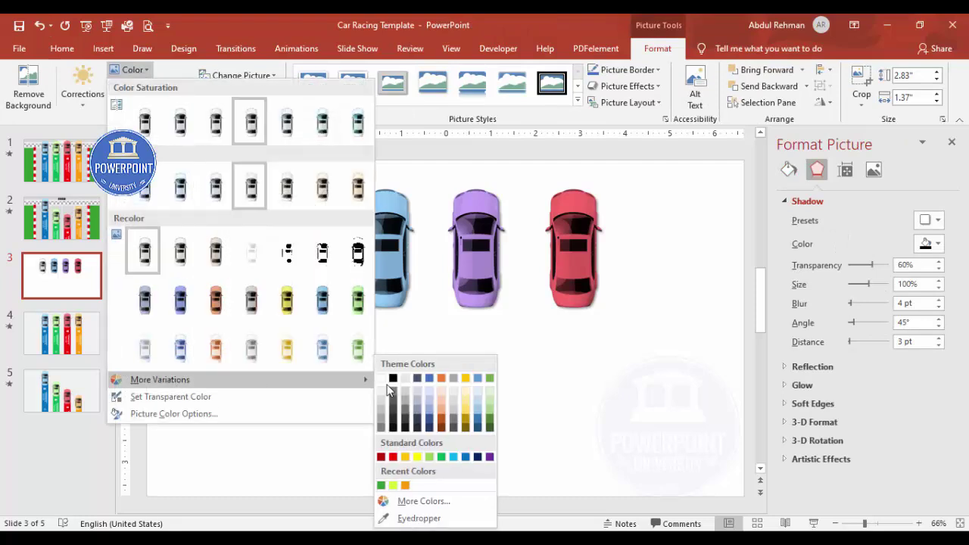
pyautogui.click(441, 457)
pyautogui.click(448, 438)
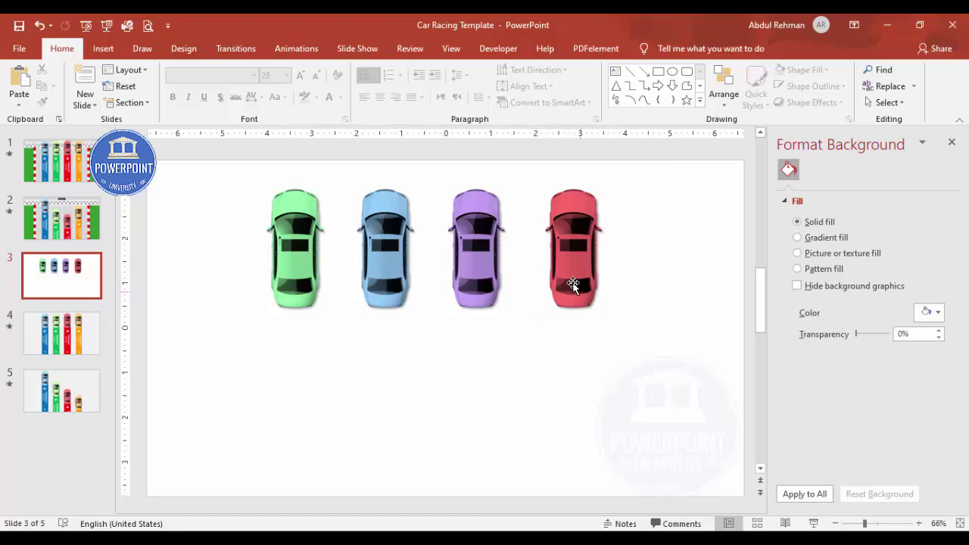
# Step: Distribute all four cars horizontally so the gaps between them are equal
pyautogui.moveTo(669, 347); pyautogui.dragTo(212, 171)
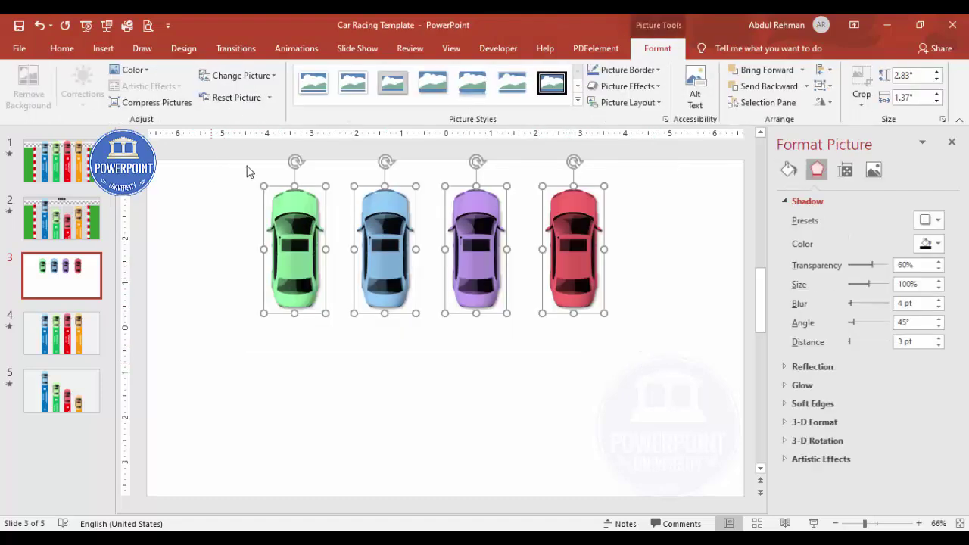
pyautogui.click(826, 69)
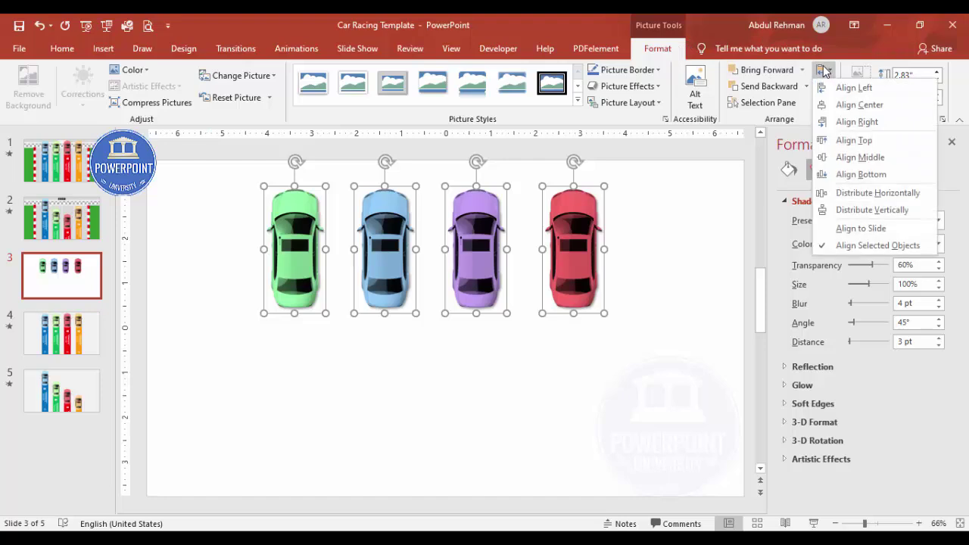
pyautogui.click(870, 194)
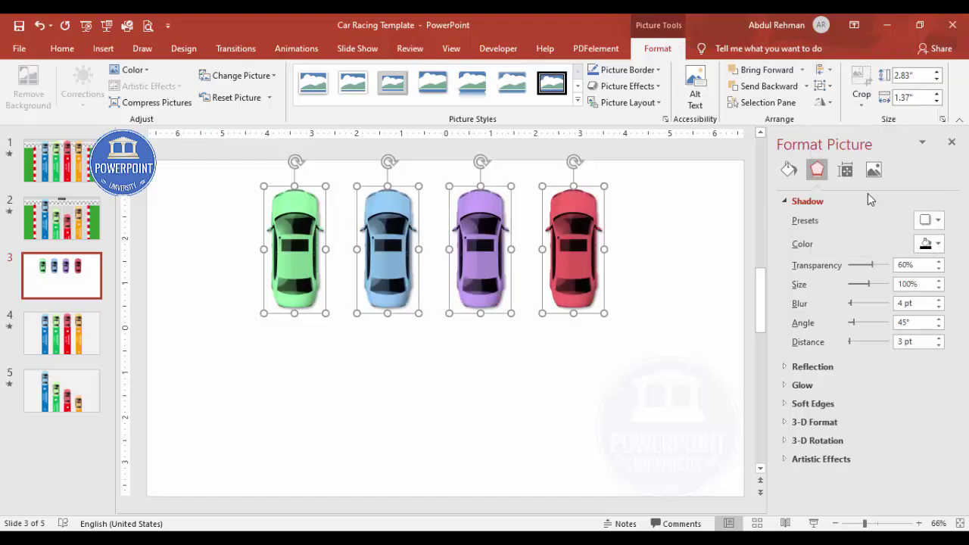
pyautogui.click(627, 238)
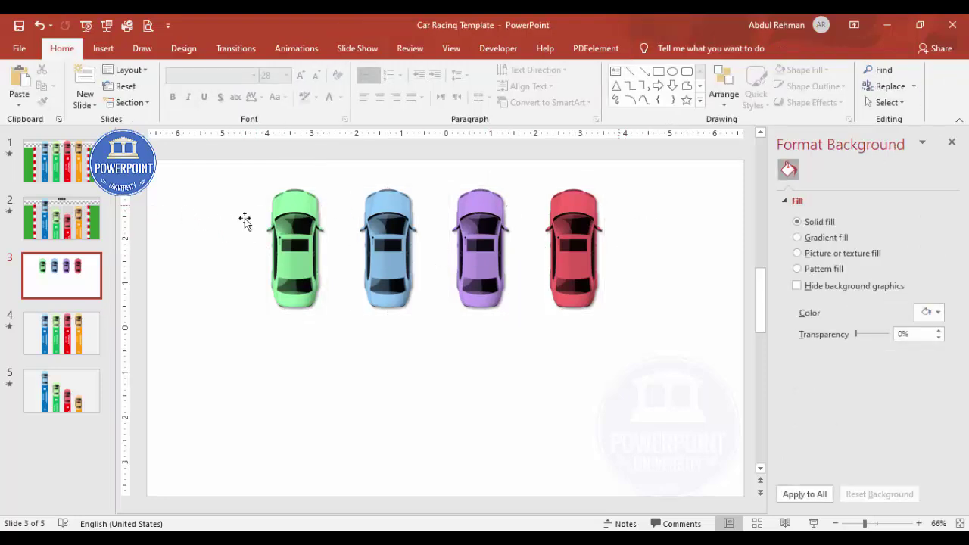
# Step: Draw a square of about 0.57" in the empty area beside the green car
pyautogui.click(103, 48)
pyautogui.click(225, 110)
pyautogui.click(219, 210)
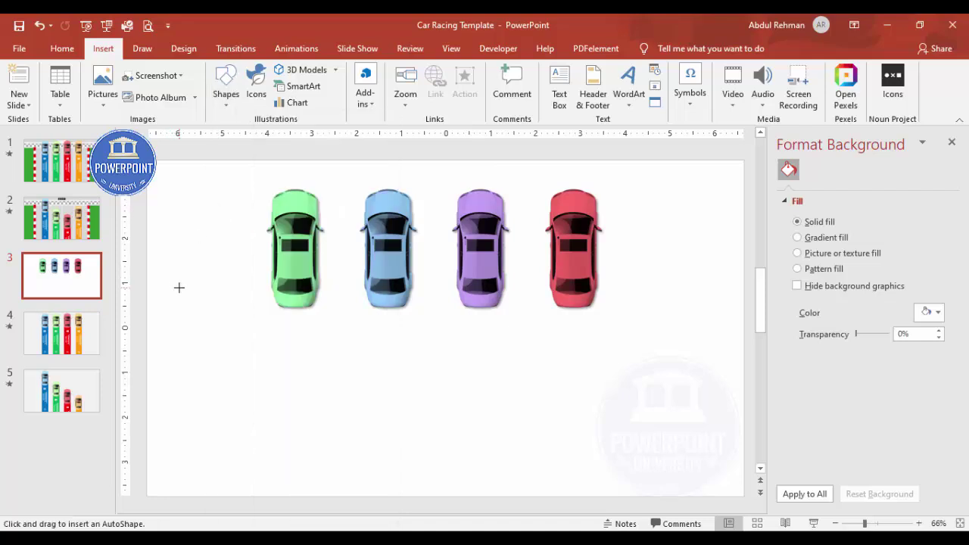
pyautogui.click(179, 287)
pyautogui.moveTo(197, 309); pyautogui.dragTo(198, 309)
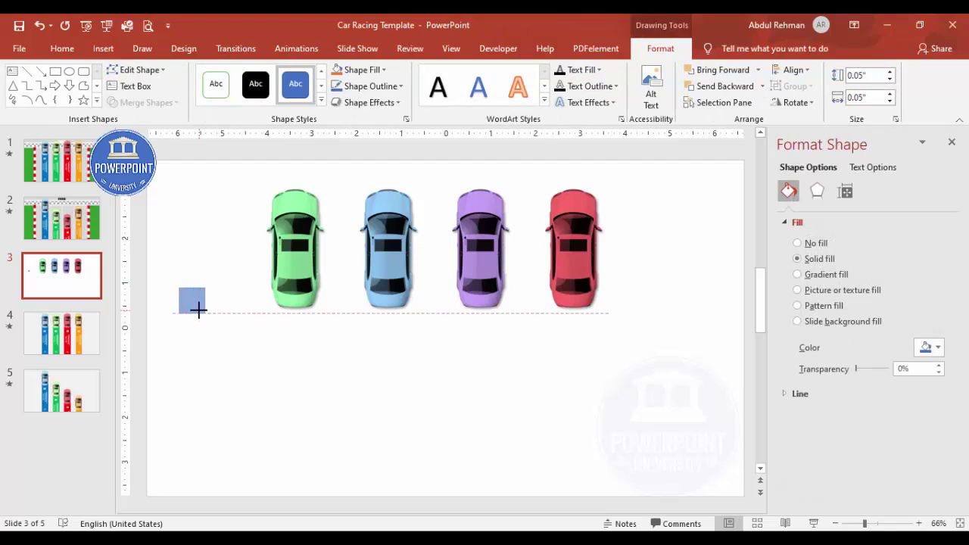
pyautogui.moveTo(197, 309); pyautogui.dragTo(198, 311)
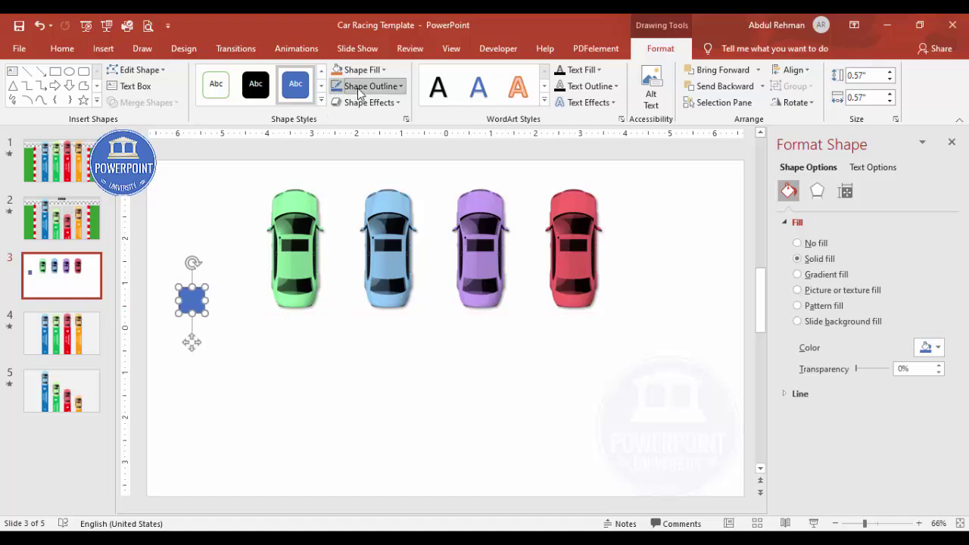
# Step: Remove the square's outline and fill it with medium grey
pyautogui.click(358, 86)
pyautogui.click(383, 241)
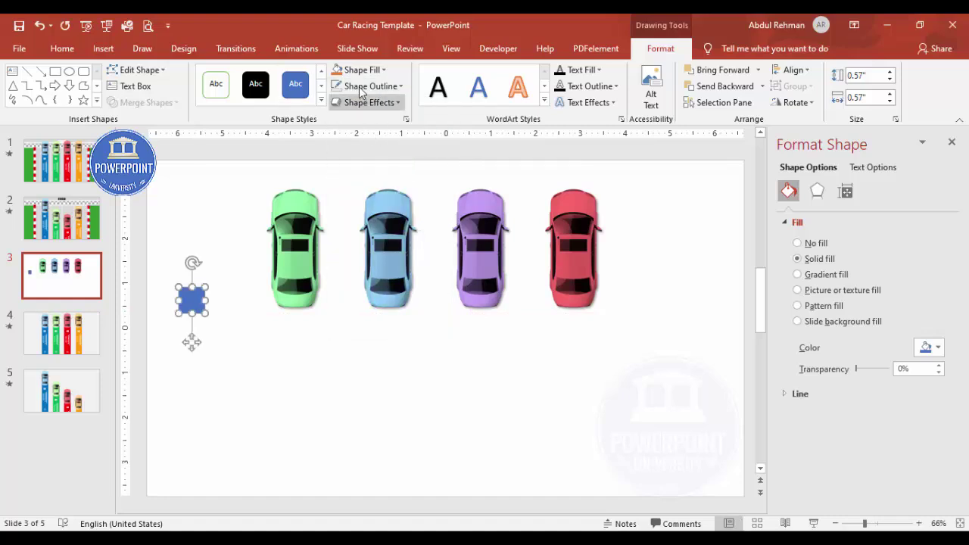
pyautogui.click(358, 70)
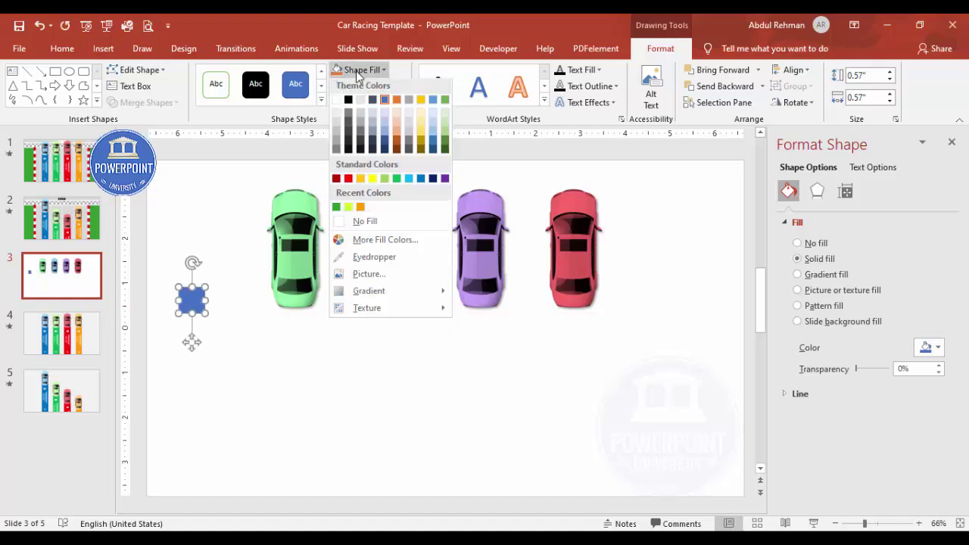
pyautogui.click(340, 142)
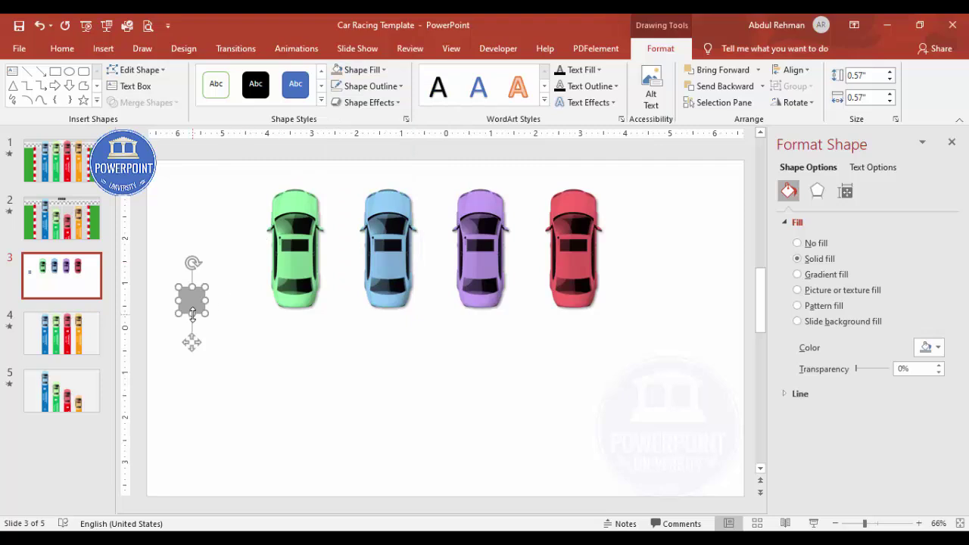
# Step: Duplicate the grey square and fill the copy with white
pyautogui.moveTo(196, 314); pyautogui.dragTo(202, 323)
pyautogui.click(359, 70)
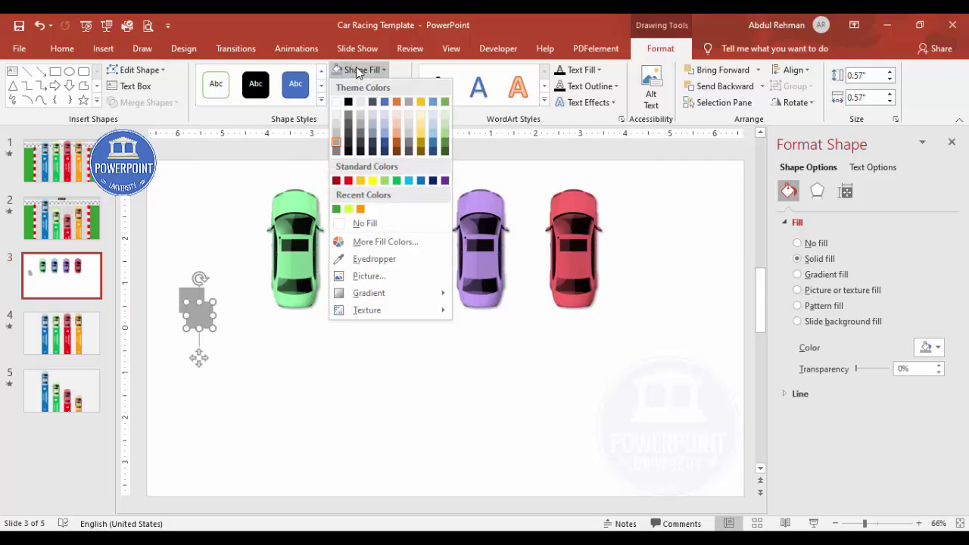
pyautogui.click(336, 101)
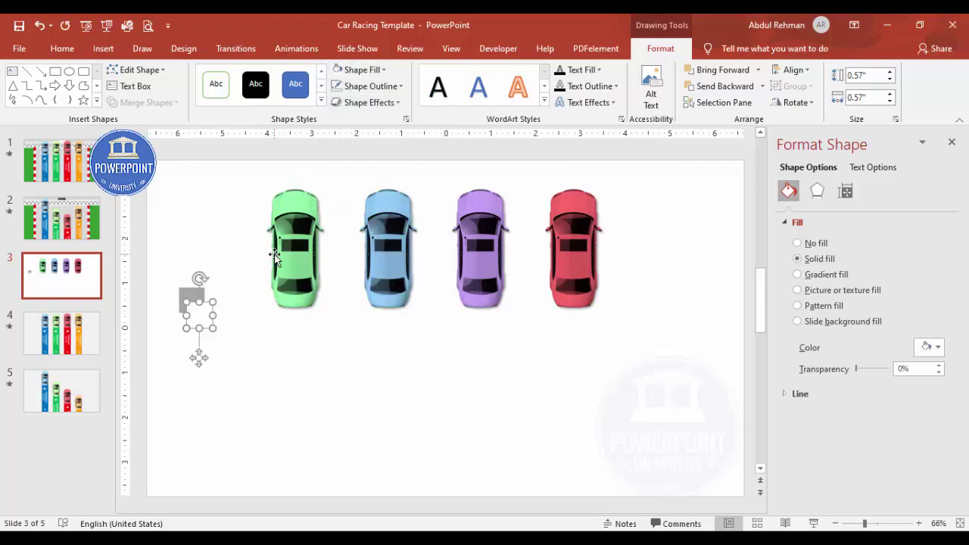
# Step: Set the slide background to a solid light grey so the white square stands out
pyautogui.click(216, 196)
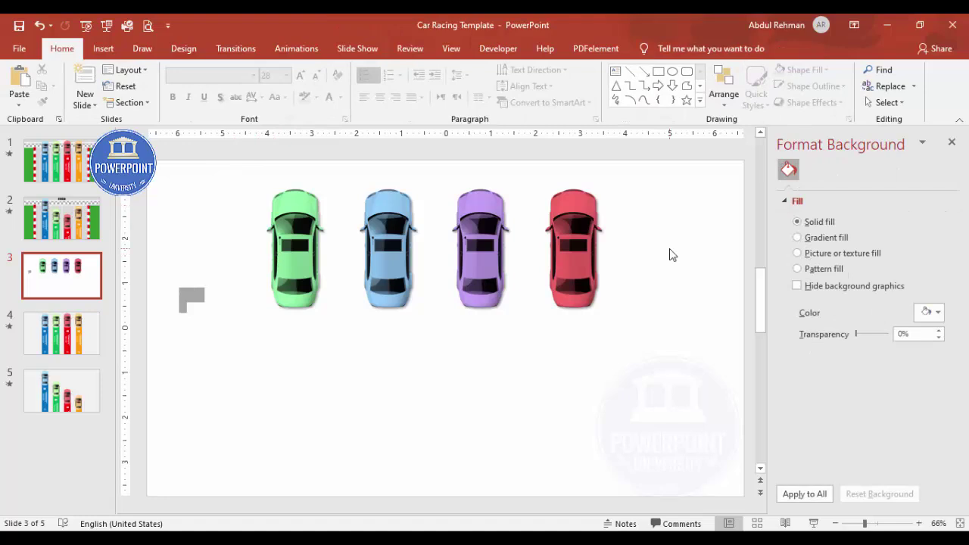
pyautogui.click(928, 313)
pyautogui.click(847, 372)
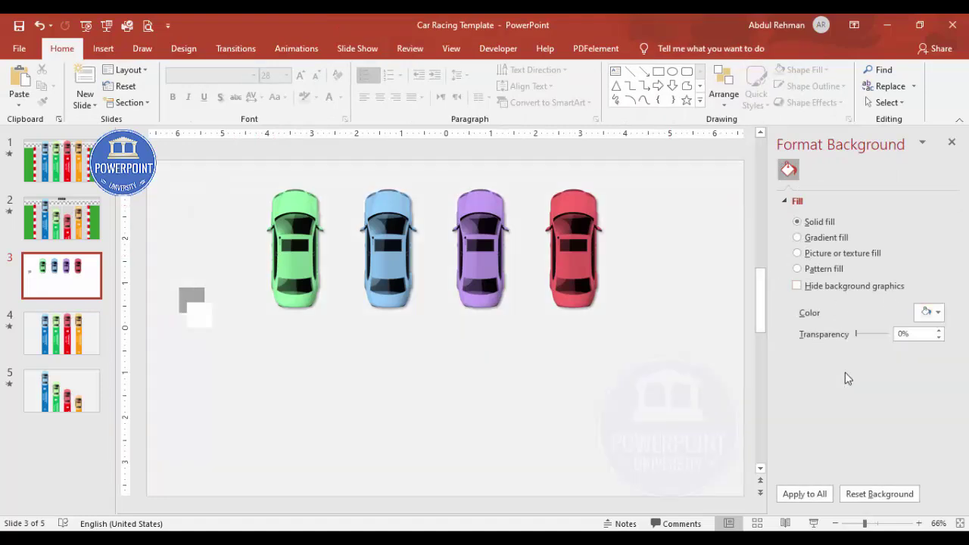
# Step: Align the white square directly below the grey one and duplicate the pair flush beside it to form a two-by-two block
pyautogui.moveTo(196, 321); pyautogui.dragTo(189, 329)
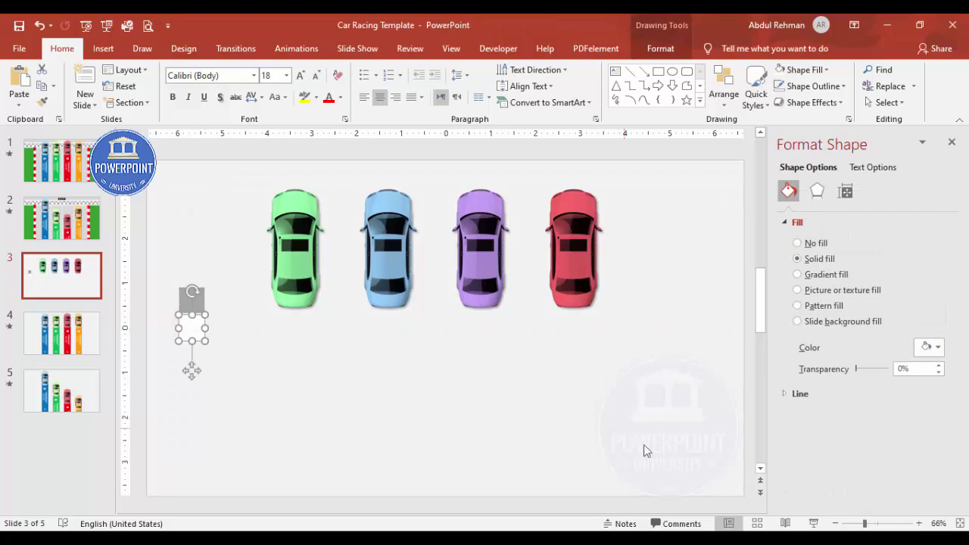
pyautogui.click(876, 524)
pyautogui.moveTo(212, 316); pyautogui.dragTo(212, 317)
pyautogui.keyDown('shift'); pyautogui.click(227, 280); pyautogui.keyUp('shift')
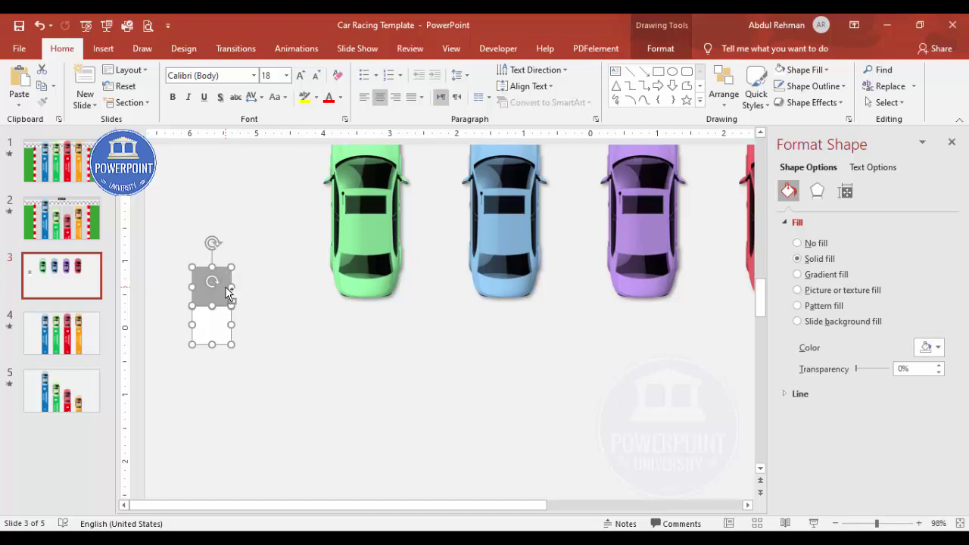
pyautogui.moveTo(217, 286); pyautogui.dragTo(248, 298)
# Step: Fill the copied pair's lower square with medium grey and its upper square with white to create a checkered pattern
pyautogui.click(288, 336)
pyautogui.click(255, 330)
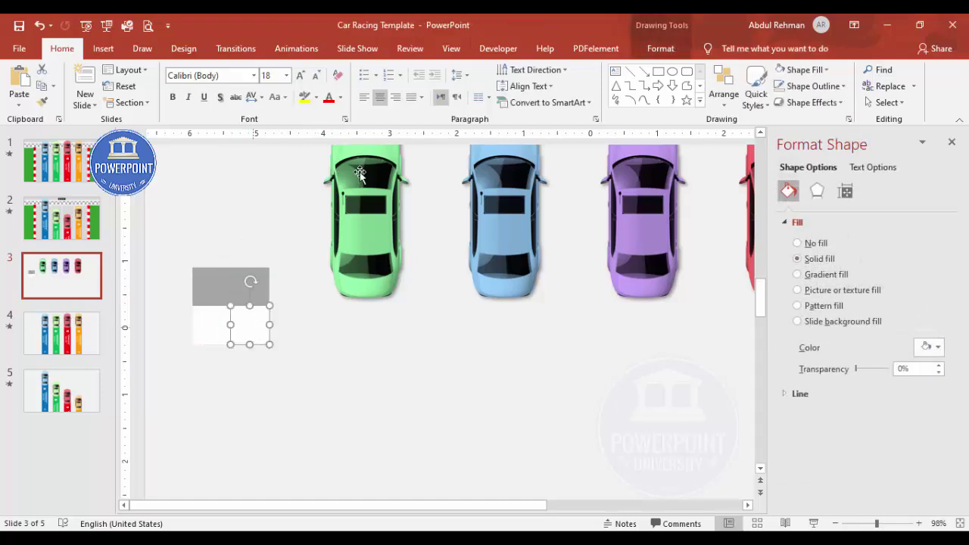
pyautogui.click(659, 48)
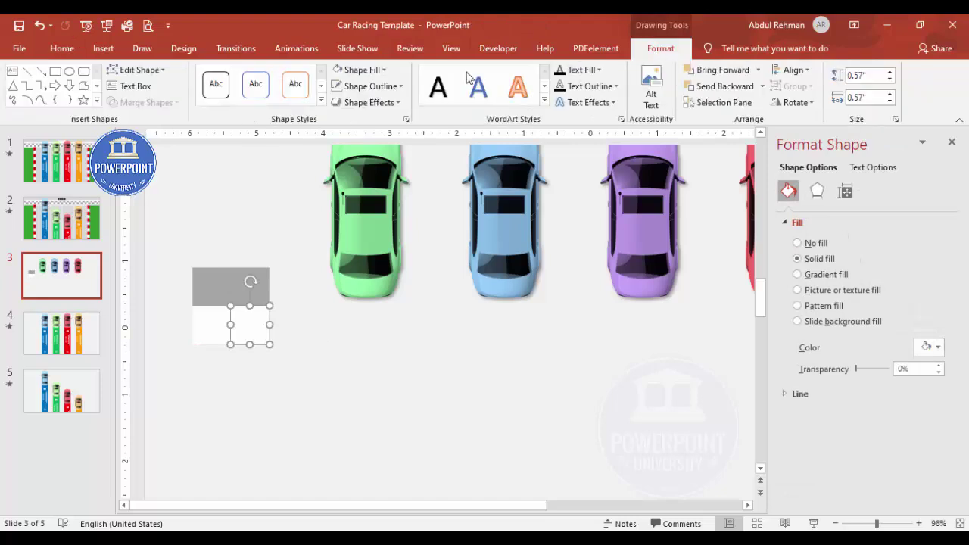
pyautogui.click(381, 71)
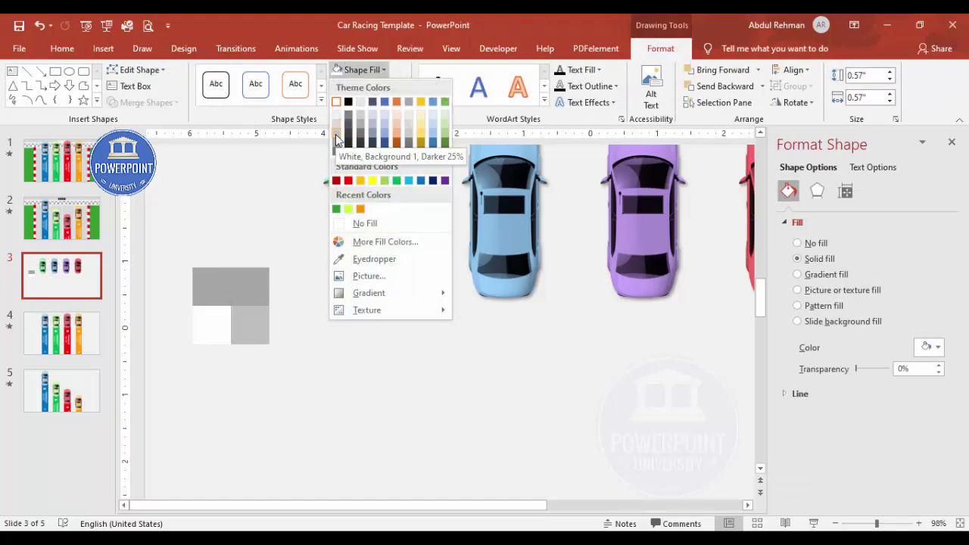
pyautogui.click(337, 140)
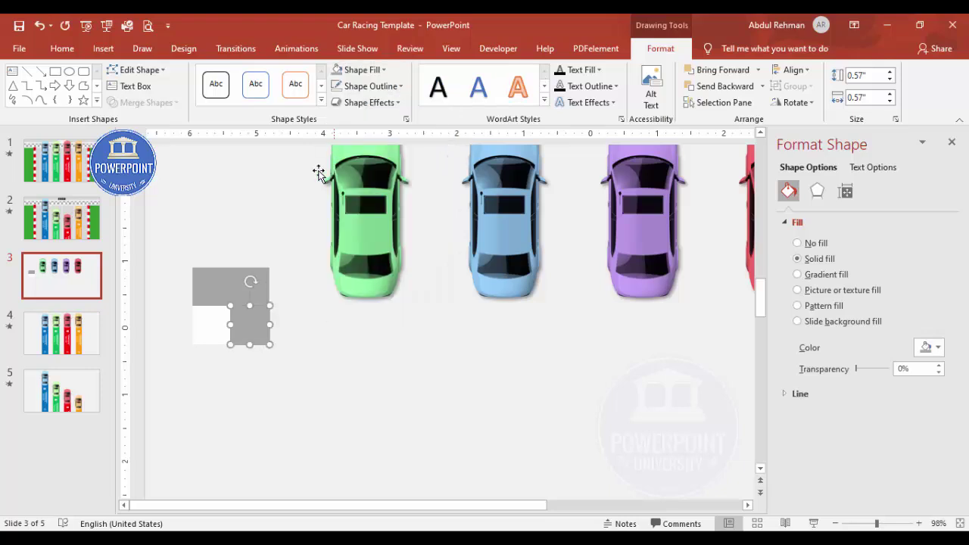
pyautogui.click(266, 282)
pyautogui.click(361, 70)
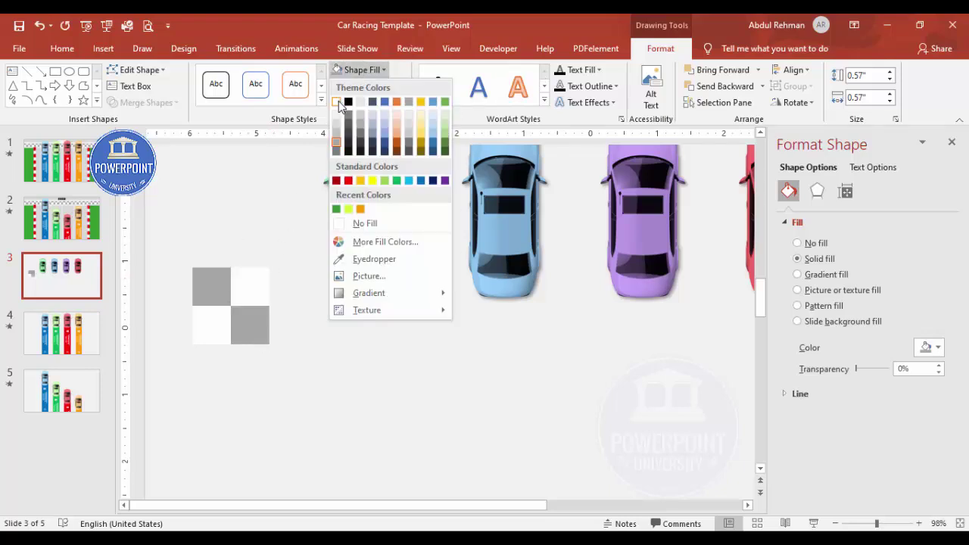
pyautogui.click(338, 103)
# Step: Group the four checkered squares and place a duplicate of the group flush beside the original
pyautogui.moveTo(302, 366); pyautogui.dragTo(166, 247)
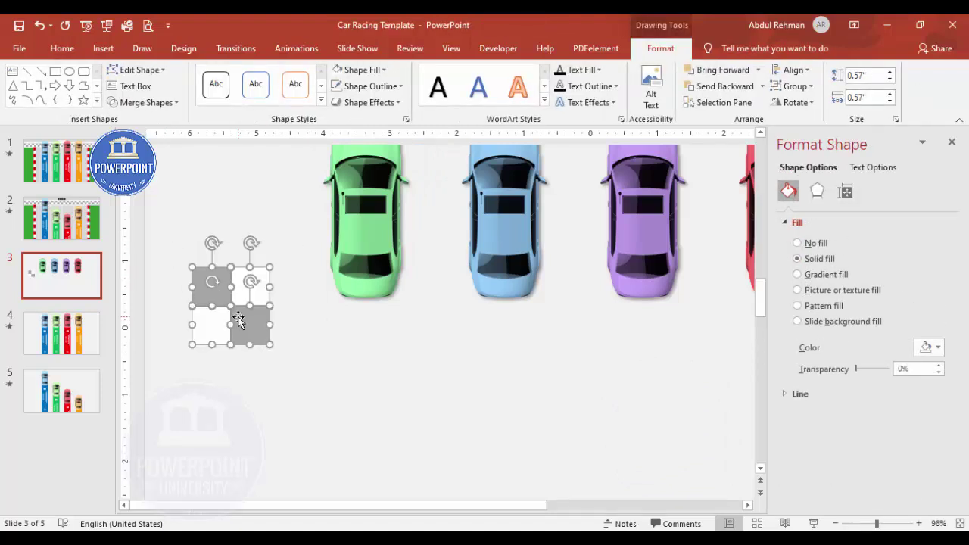
pyautogui.hotkey('ctrl', 'g')
pyautogui.moveTo(240, 328); pyautogui.dragTo(300, 318)
pyautogui.click(959, 523)
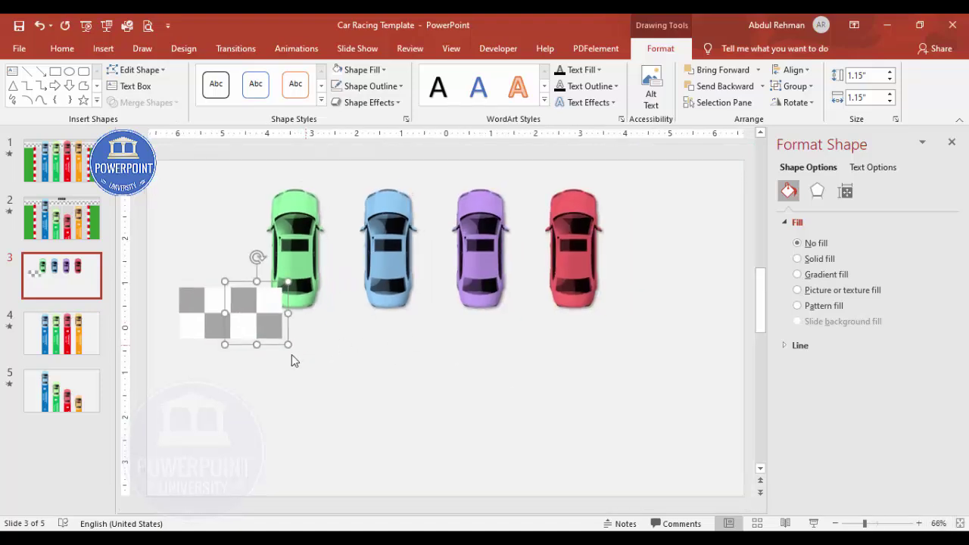
# Step: Move both checkered blocks together to the slide's upper-left area, beside the green car
pyautogui.click(232, 307)
pyautogui.click(232, 307)
pyautogui.keyDown('shift'); pyautogui.click(257, 315); pyautogui.keyUp('shift')
pyautogui.moveTo(257, 316); pyautogui.dragTo(227, 223)
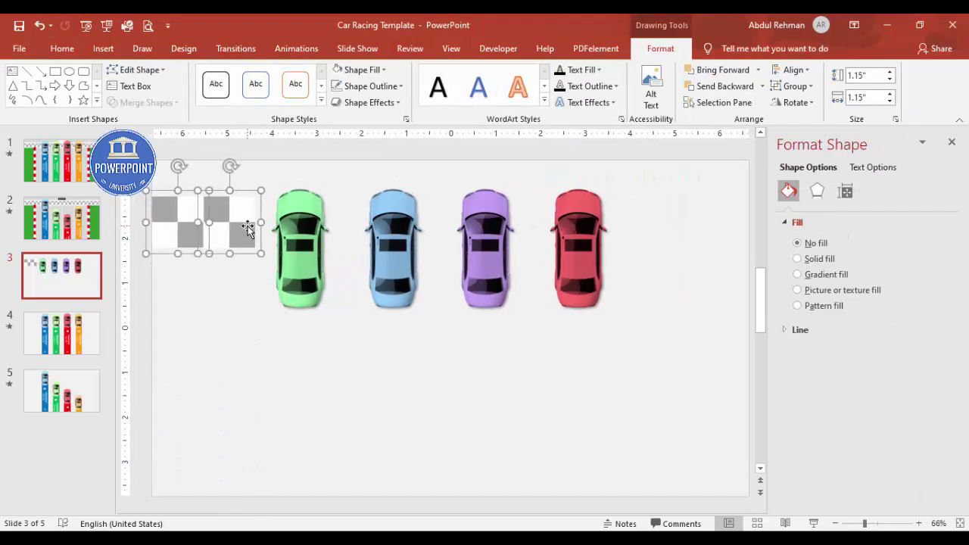
# Step: Duplicate the checkered blocks side by side until they form a continuous strip across the full slide width
pyautogui.click(243, 301)
pyautogui.click(240, 214)
pyautogui.moveTo(240, 213); pyautogui.dragTo(337, 217)
pyautogui.keyDown('shift'); pyautogui.click(179, 219); pyautogui.keyUp('shift')
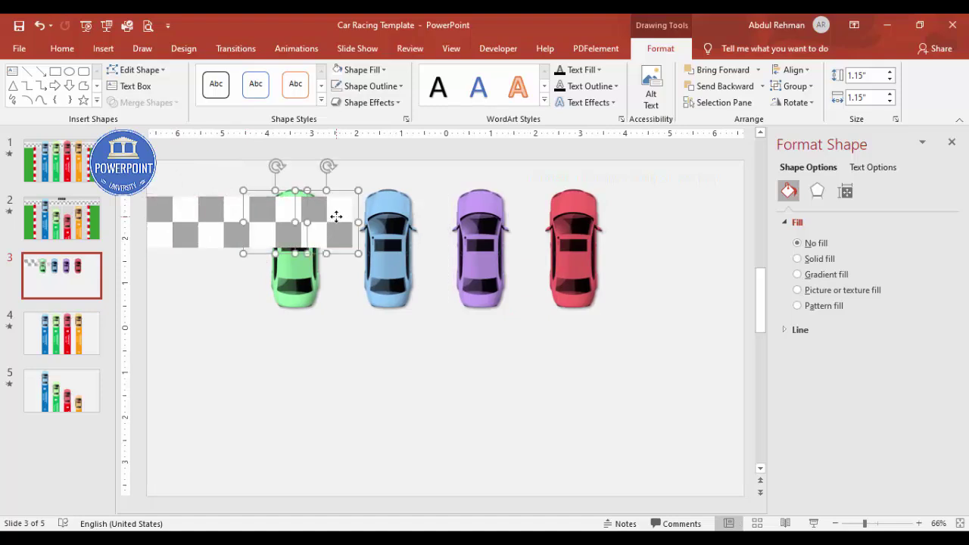
pyautogui.hotkey('ctrl', 'd')
pyautogui.hotkey('ctrl', 'd')
pyautogui.hotkey('ctrl', 'd')
pyautogui.hotkey('ctrl', 'd')
pyautogui.click(627, 303)
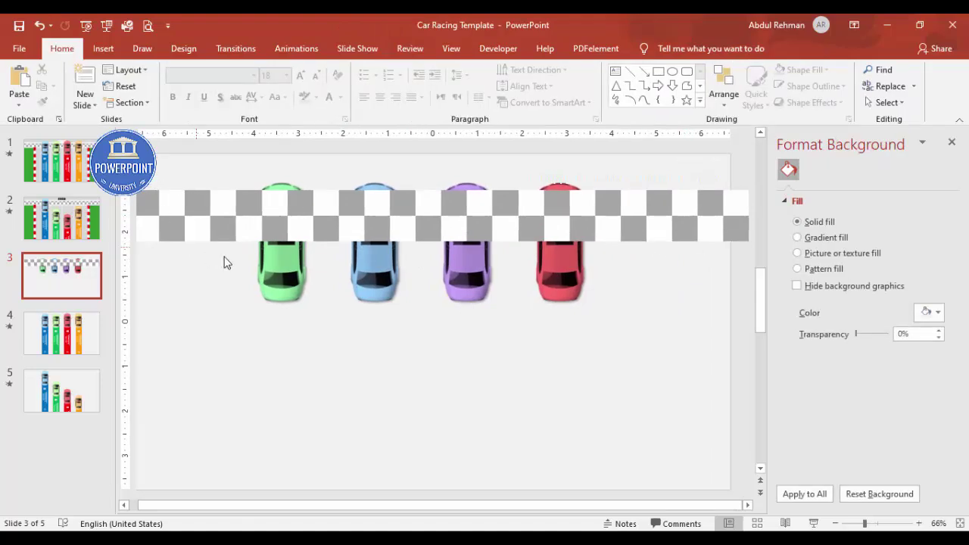
# Step: Group all the checkered blocks and resize the strip to about 13.47" by 1.12" to fit the slide width
pyautogui.click(835, 523)
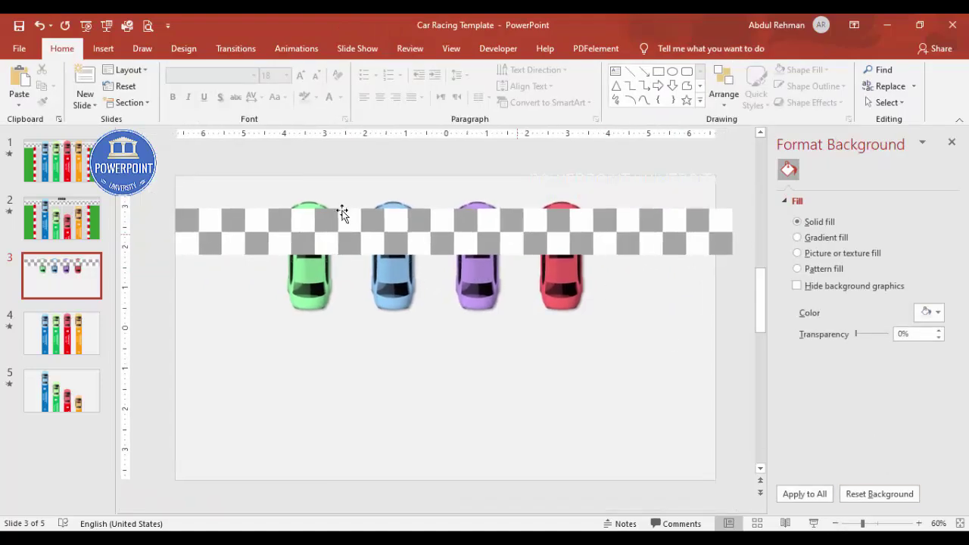
pyautogui.moveTo(154, 197); pyautogui.dragTo(752, 266)
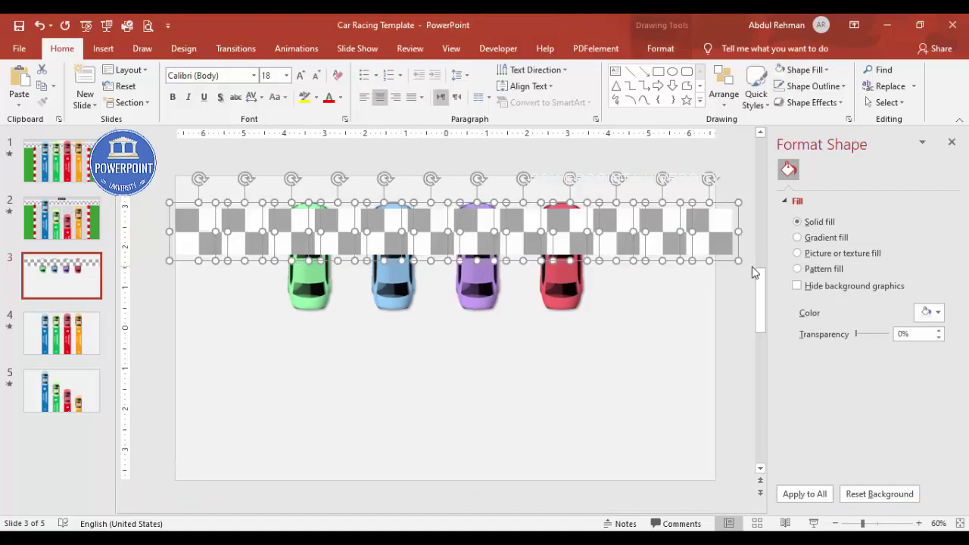
pyautogui.hotkey('ctrl', 'g')
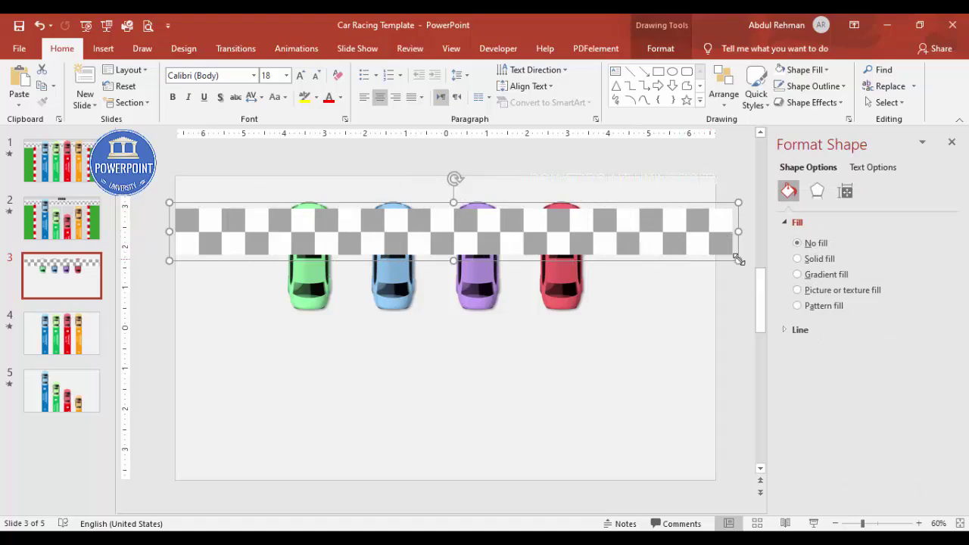
pyautogui.moveTo(737, 261); pyautogui.dragTo(679, 227)
# Step: Send the checkered strip to the back, behind the four cars
pyautogui.click(659, 49)
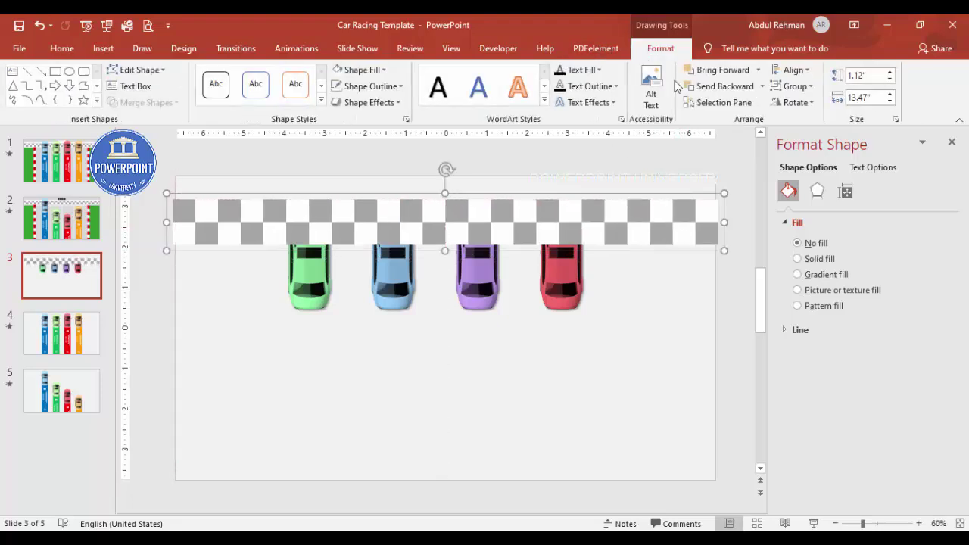
pyautogui.click(762, 86)
pyautogui.click(729, 121)
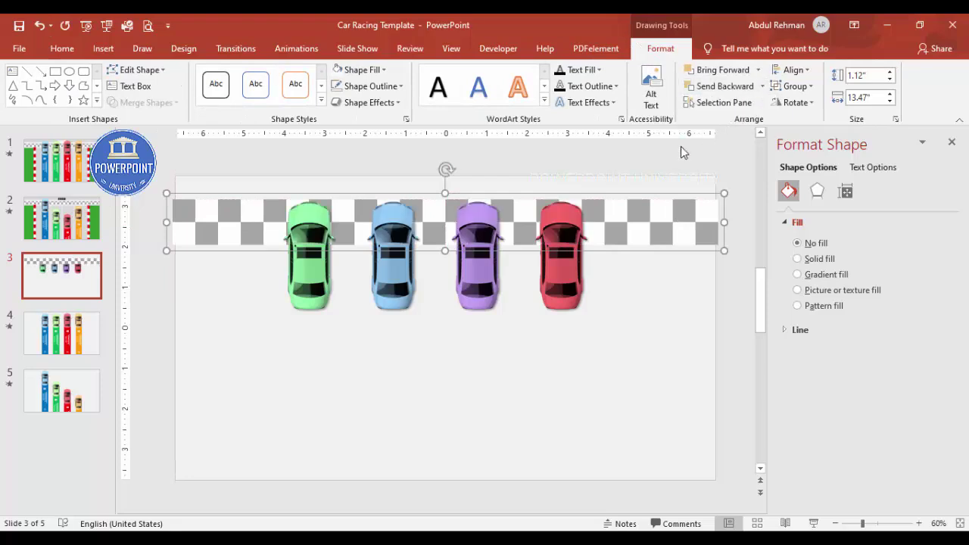
pyautogui.click(611, 343)
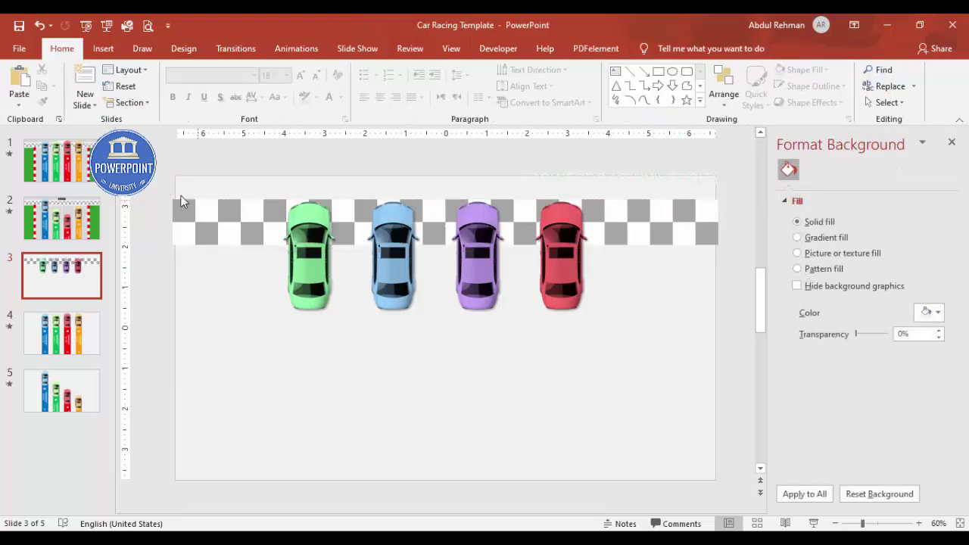
# Step: Draw a thin rectangle about 13.33" wide and 0.07" high just above the checkered strip
pyautogui.click(103, 49)
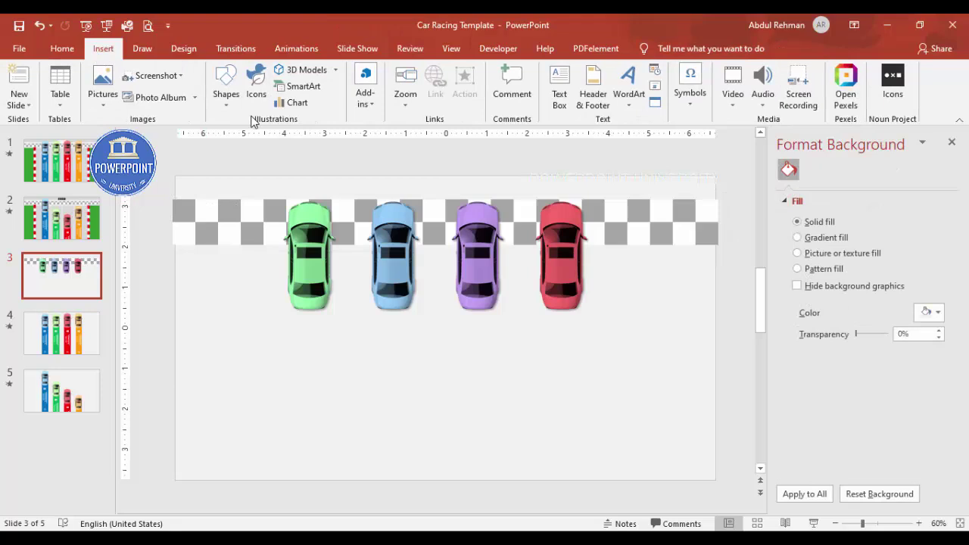
pyautogui.click(229, 111)
pyautogui.click(222, 209)
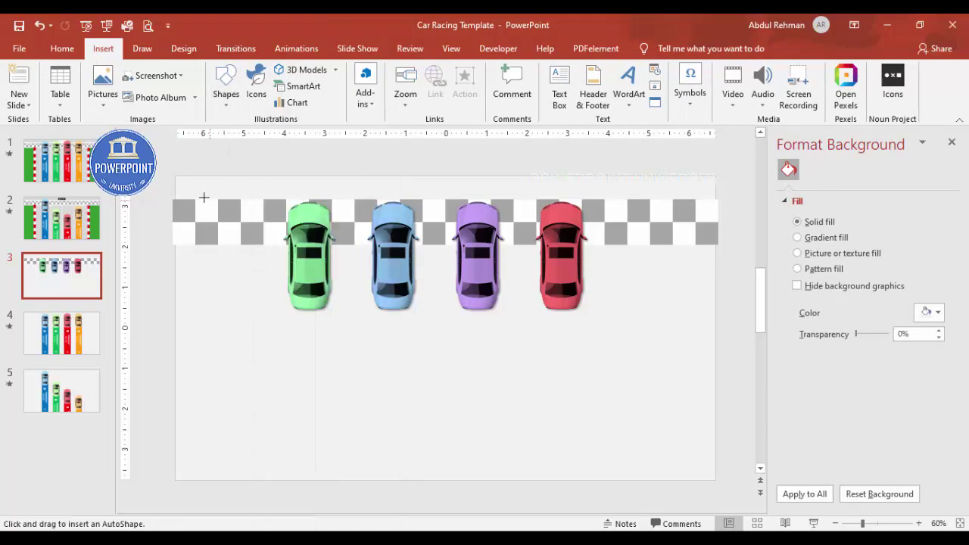
pyautogui.moveTo(175, 190); pyautogui.dragTo(717, 193)
# Step: Fill the thin rectangle with white and remove its outline
pyautogui.click(385, 70)
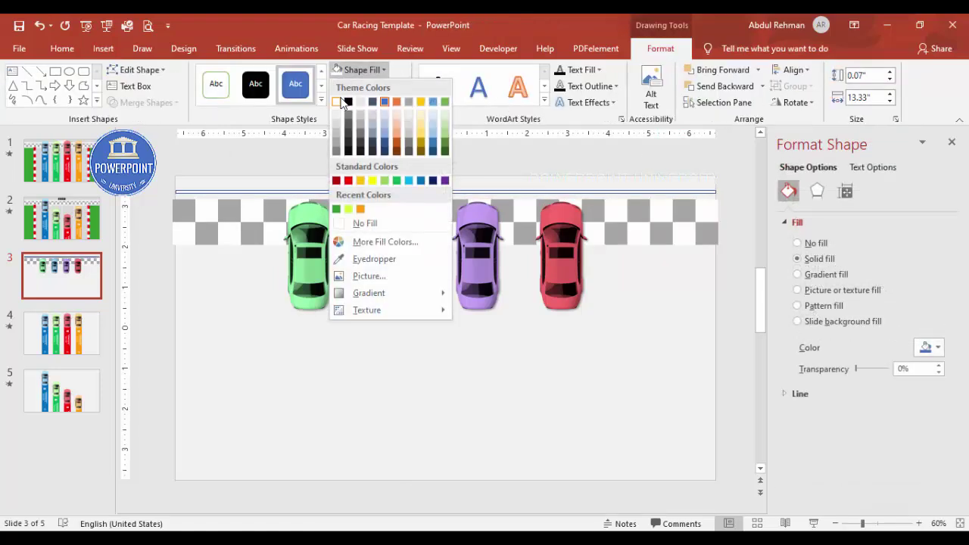
pyautogui.click(341, 100)
pyautogui.click(393, 89)
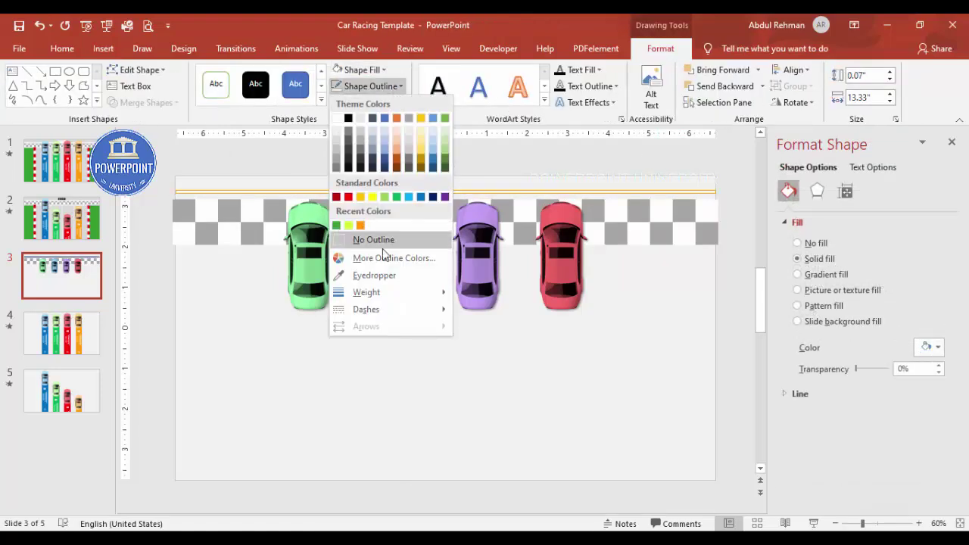
pyautogui.click(383, 239)
# Step: Duplicate the thin white bar just below the checkered strip and send the copy behind the cars
pyautogui.moveTo(405, 207); pyautogui.dragTo(418, 256)
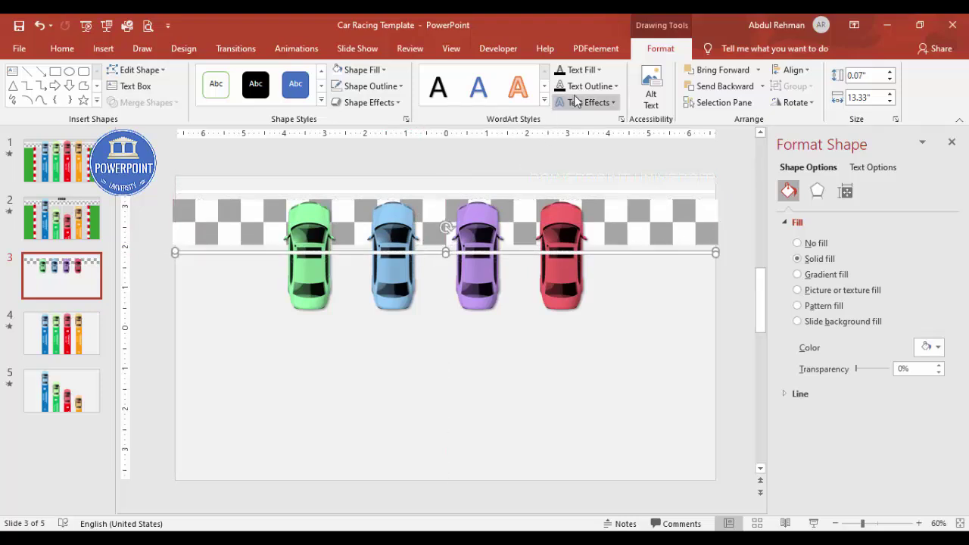
pyautogui.click(762, 86)
pyautogui.click(746, 118)
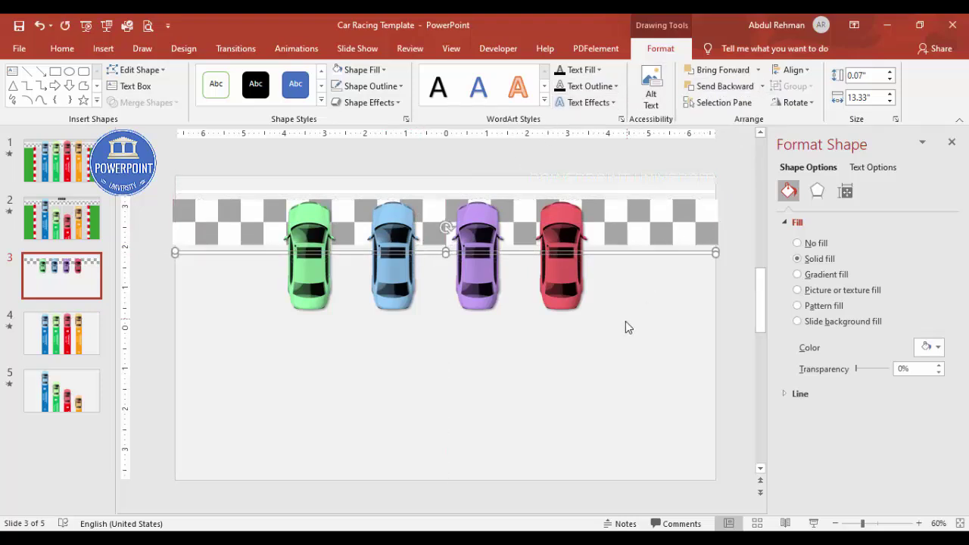
pyautogui.click(627, 326)
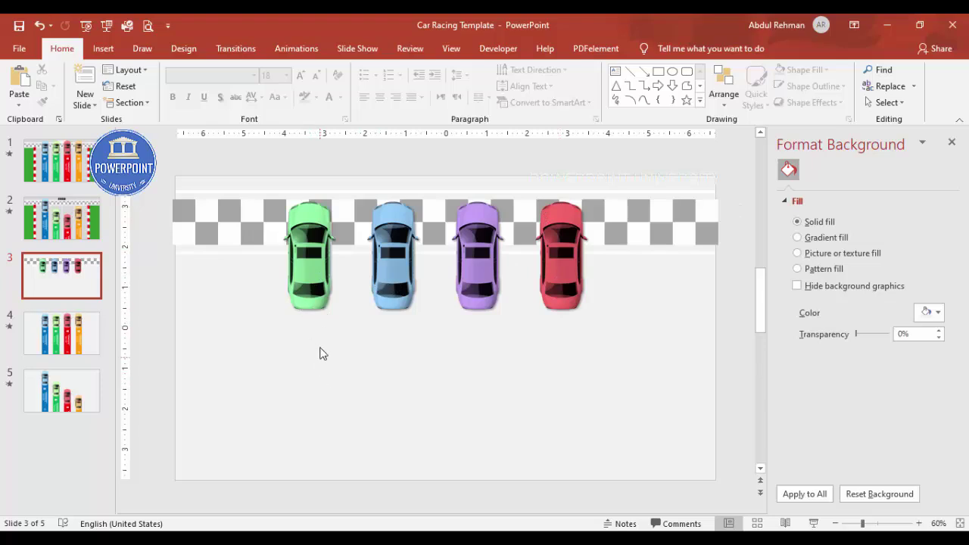
# Step: Draw a vertical rectangle about 1.12" wide and 4.71" high from the green car's rear to the slide's bottom edge
pyautogui.click(103, 49)
pyautogui.click(230, 105)
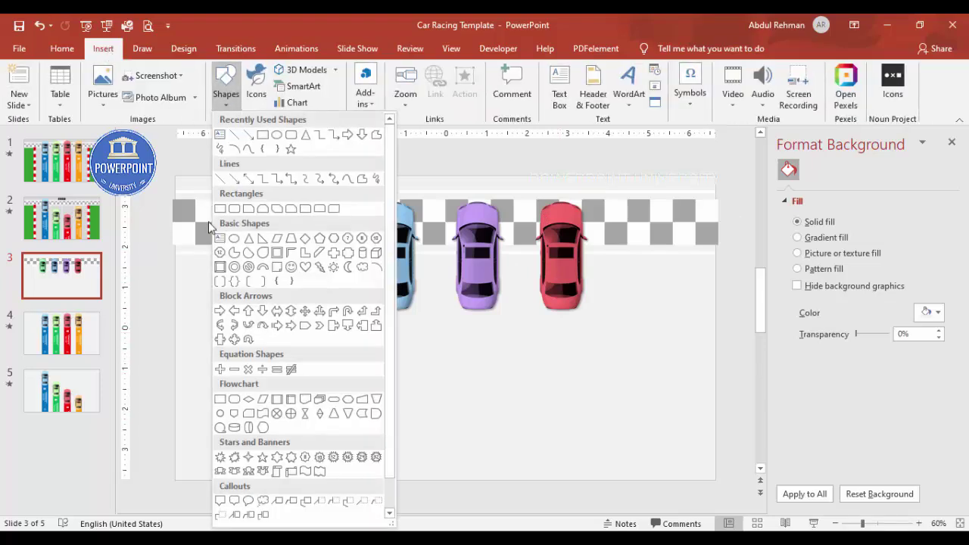
pyautogui.click(219, 209)
pyautogui.moveTo(284, 289); pyautogui.dragTo(332, 478)
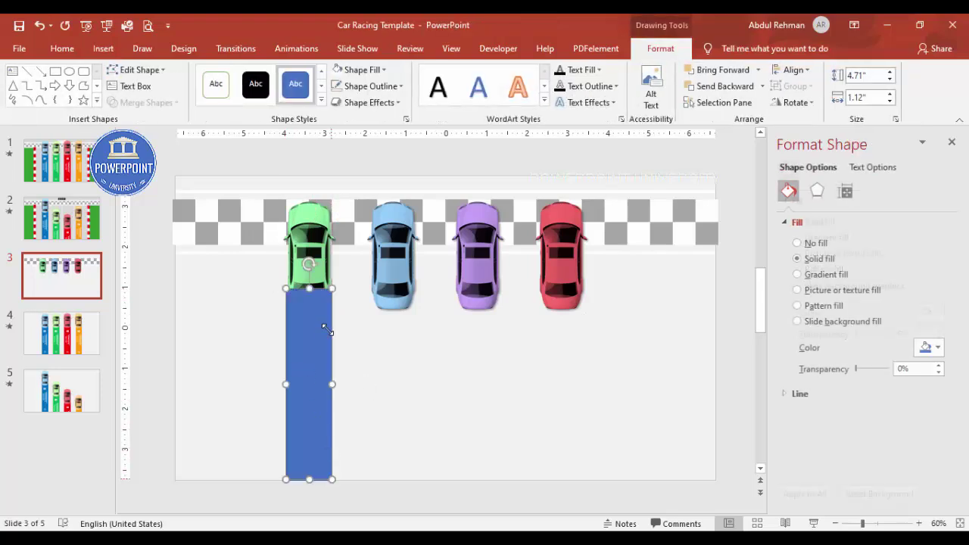
# Step: Remove the vertical rectangle's outline and fill it with the recently used green
pyautogui.click(385, 86)
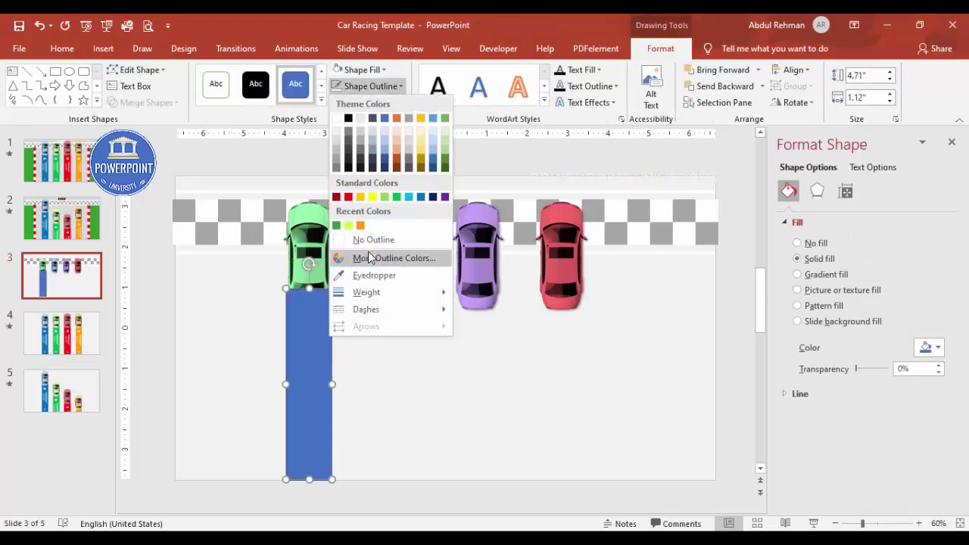
pyautogui.click(362, 240)
pyautogui.click(365, 69)
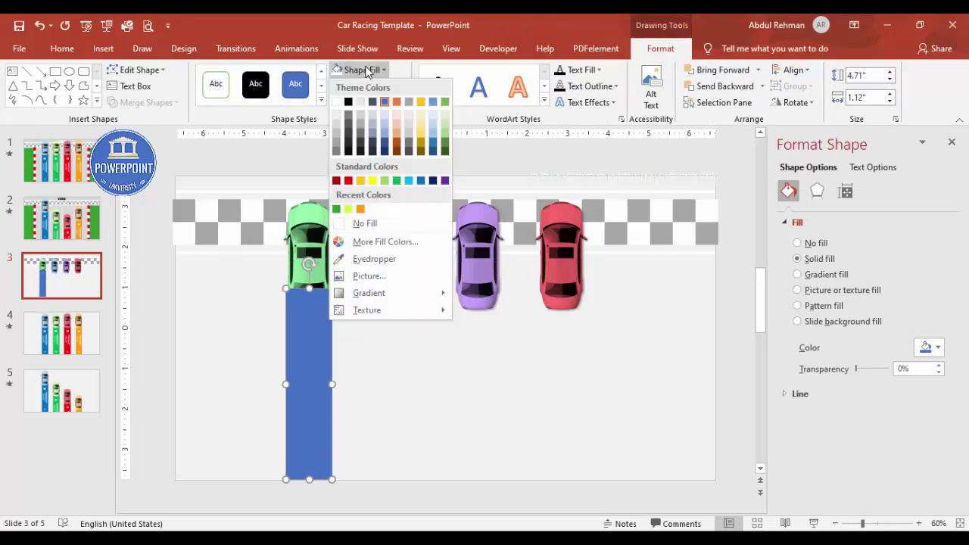
pyautogui.click(336, 208)
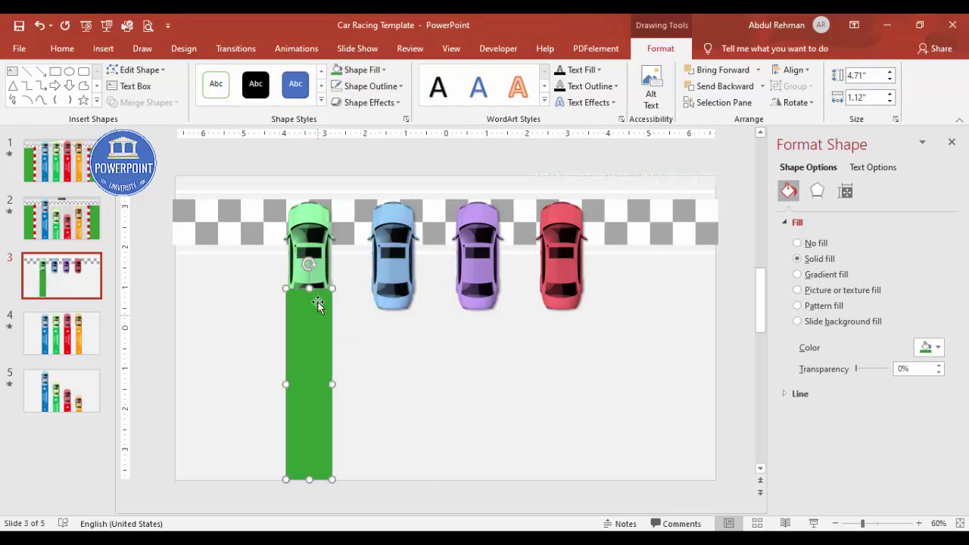
# Step: Send the green rectangle to the back, behind the green car
pyautogui.click(761, 86)
pyautogui.click(746, 119)
pyautogui.click(512, 341)
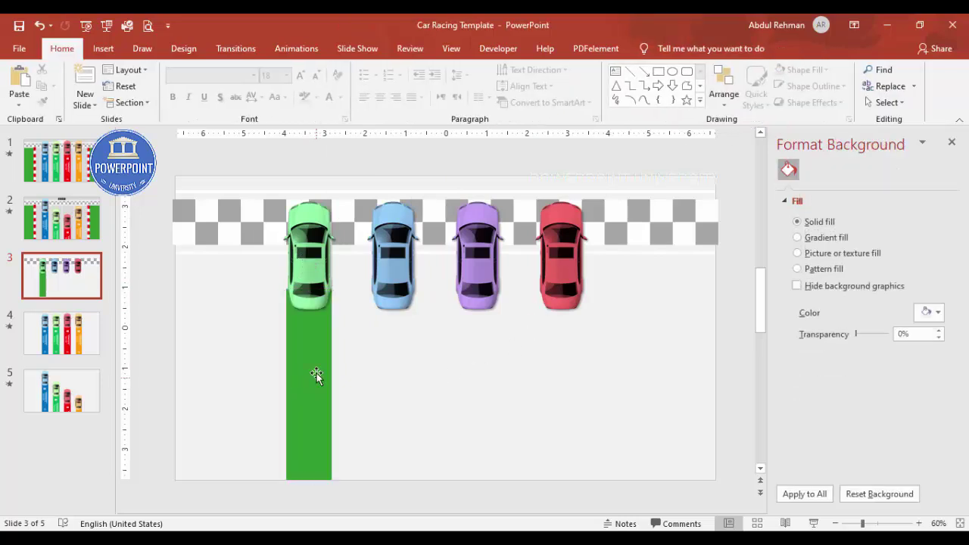
# Step: Narrow the green rectangle to about 1.09" and place a copy of it directly below the blue car
pyautogui.click(298, 382)
pyautogui.moveTo(287, 386); pyautogui.dragTo(287, 386)
pyautogui.press('Escape')
pyautogui.click(288, 376)
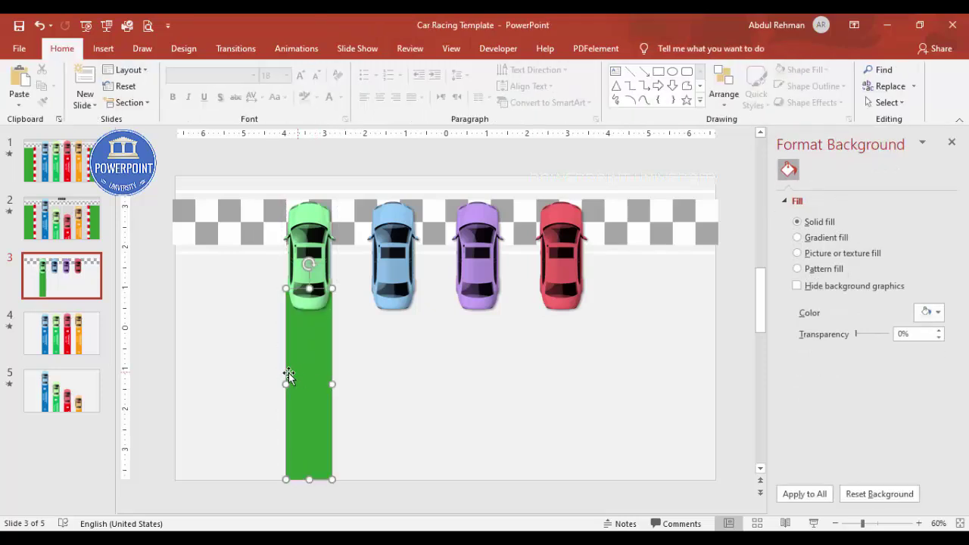
pyautogui.moveTo(287, 384); pyautogui.dragTo(395, 376)
pyautogui.click(371, 382)
pyautogui.click(317, 381)
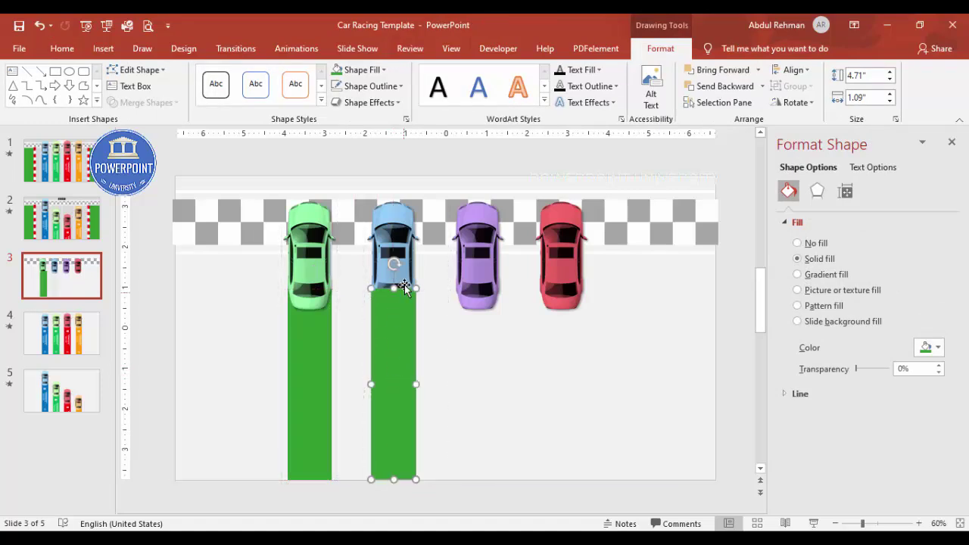
# Step: Fill the rectangle below the blue car with standard blue and send it to the back
pyautogui.click(375, 69)
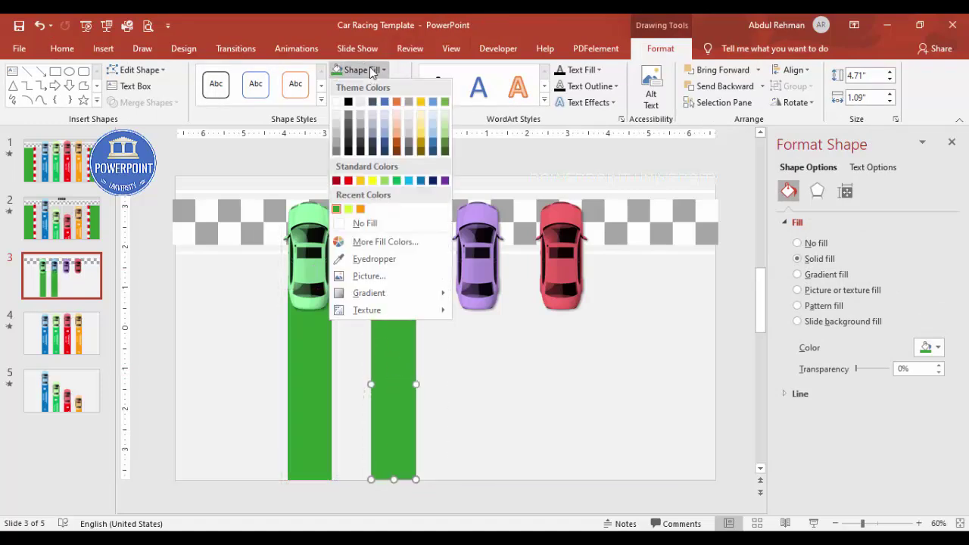
pyautogui.click(420, 181)
pyautogui.click(762, 86)
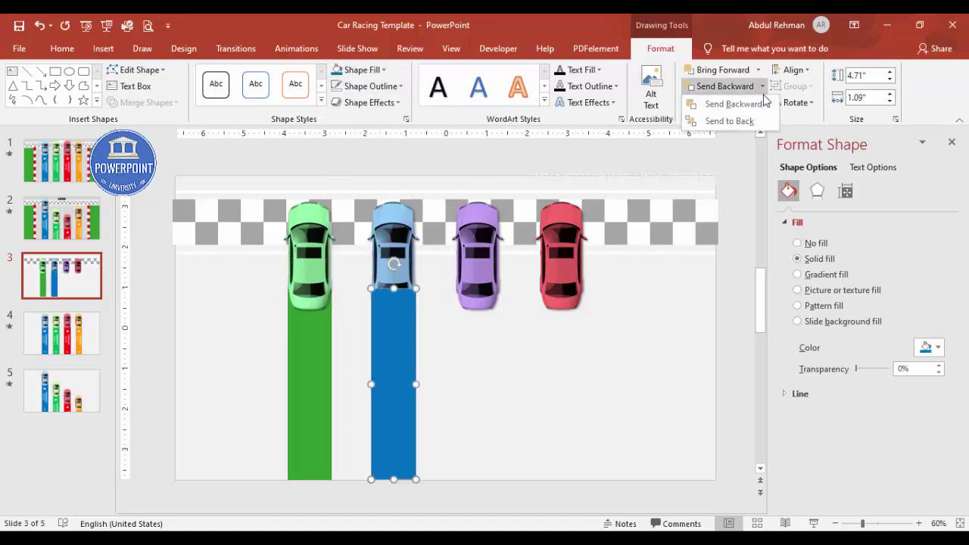
pyautogui.click(760, 121)
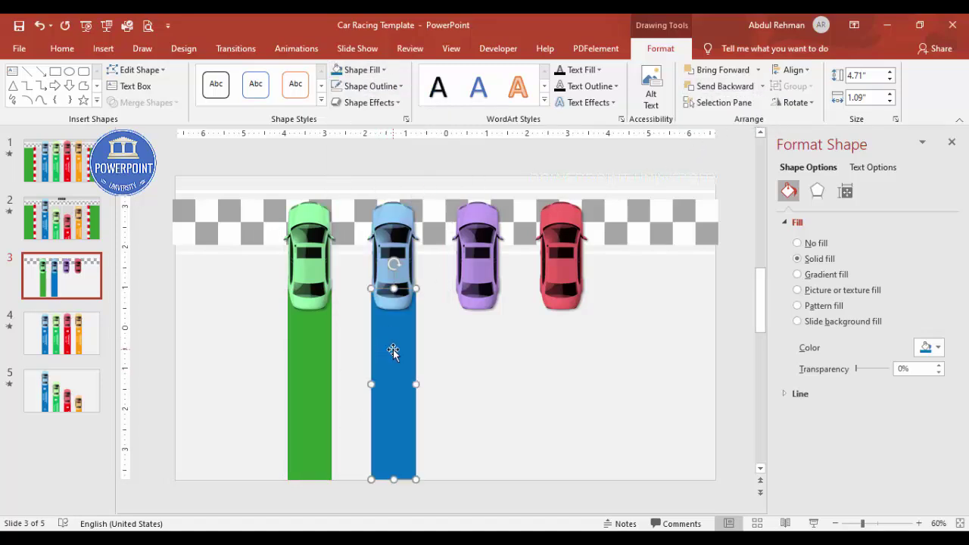
# Step: Duplicate the blue rectangle below the purple car and fill the copy with standard purple
pyautogui.moveTo(393, 351); pyautogui.dragTo(477, 351)
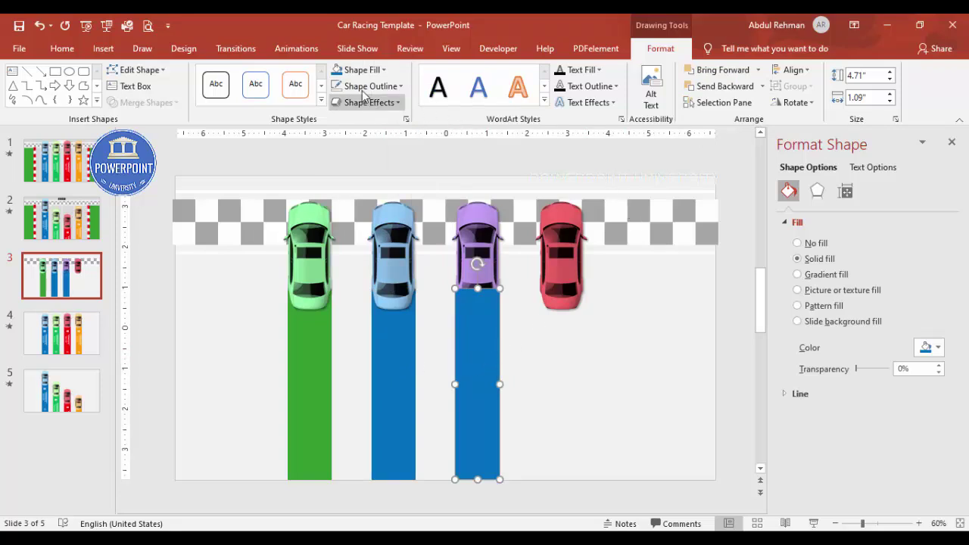
pyautogui.click(362, 69)
pyautogui.click(445, 176)
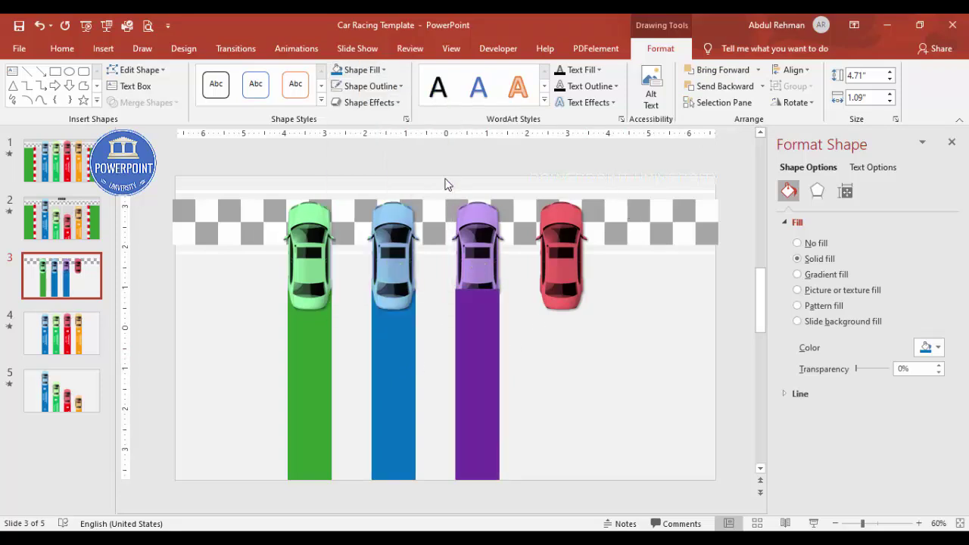
# Step: Duplicate the purple rectangle below the red car and fill the copy with standard red
pyautogui.hotkey('ctrl', 'd')
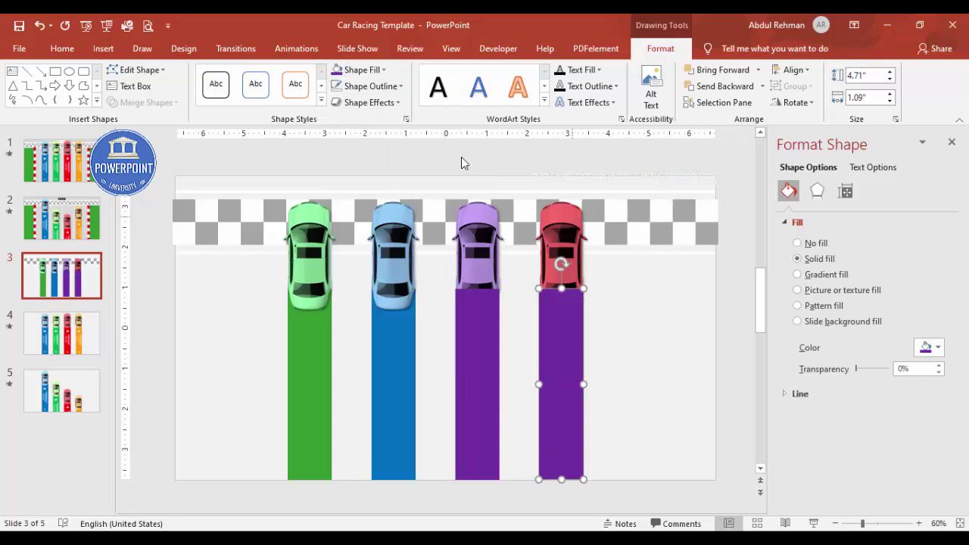
pyautogui.click(362, 70)
pyautogui.click(348, 181)
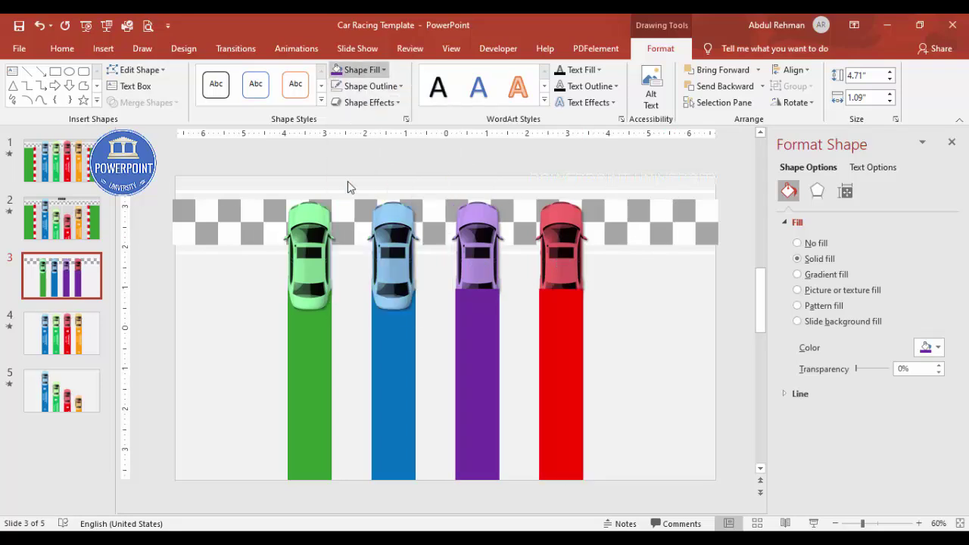
# Step: Send the purple and red rectangles together to the back, behind their cars
pyautogui.keyDown('shift'); pyautogui.click(481, 312); pyautogui.keyUp('shift')
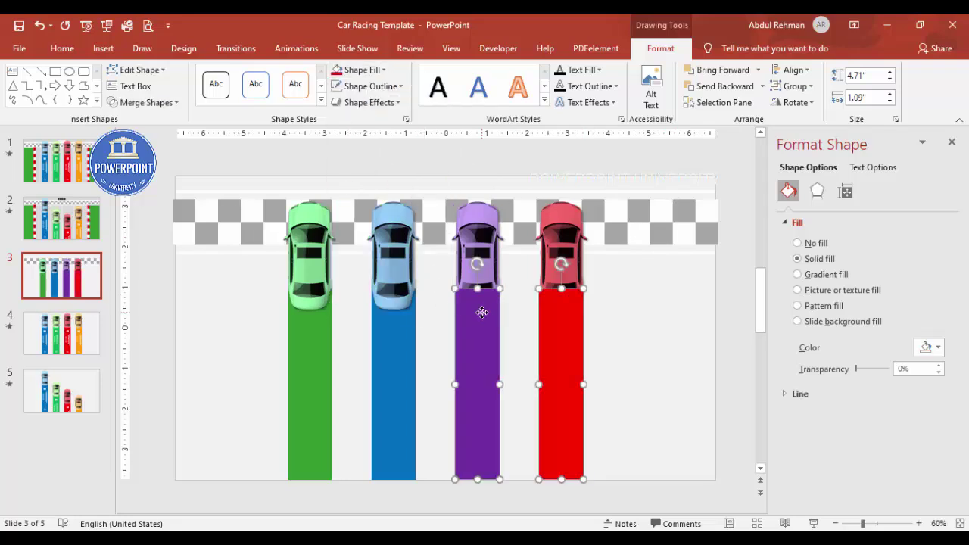
pyautogui.click(762, 85)
pyautogui.click(738, 121)
pyautogui.click(614, 333)
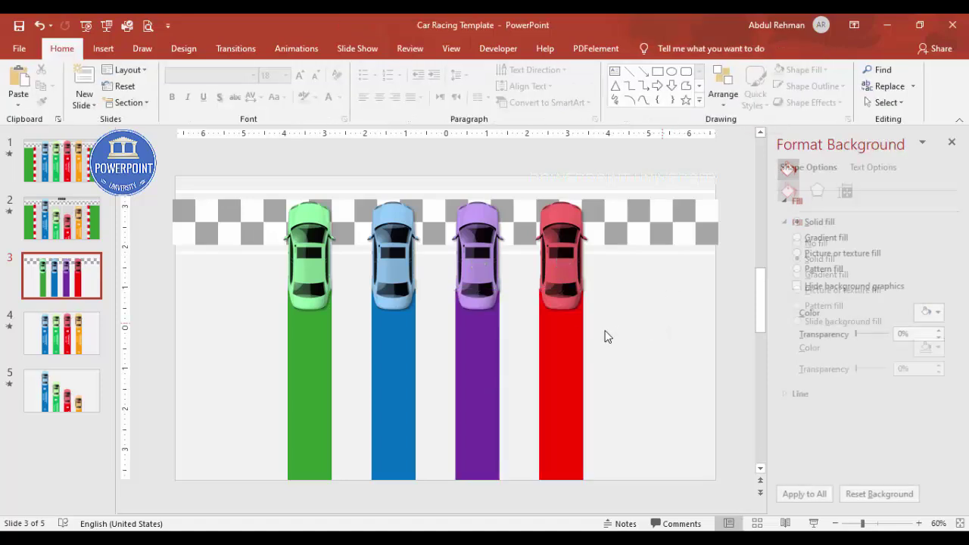
# Step: Nudge the purple and red rectangles slightly to the right so they line up with their cars
pyautogui.click(467, 337)
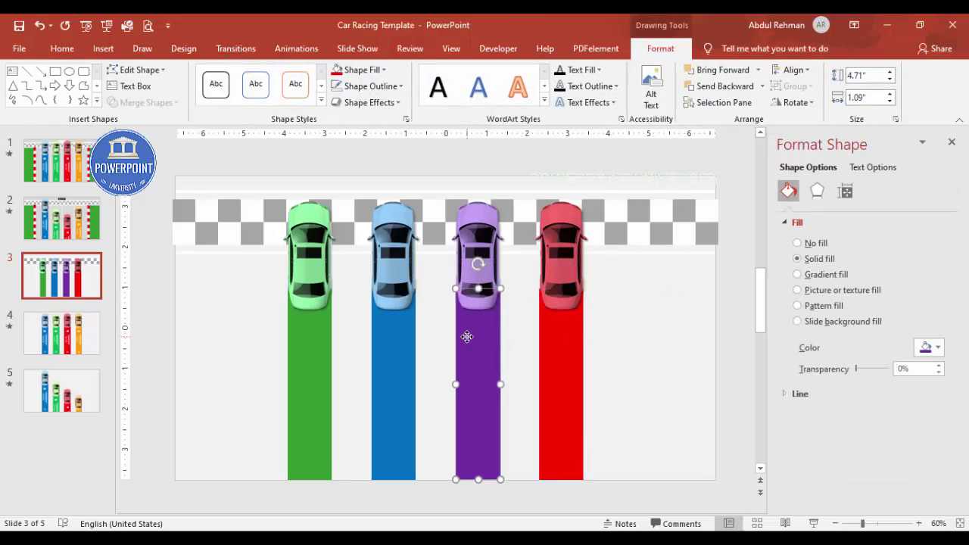
pyautogui.click(551, 330)
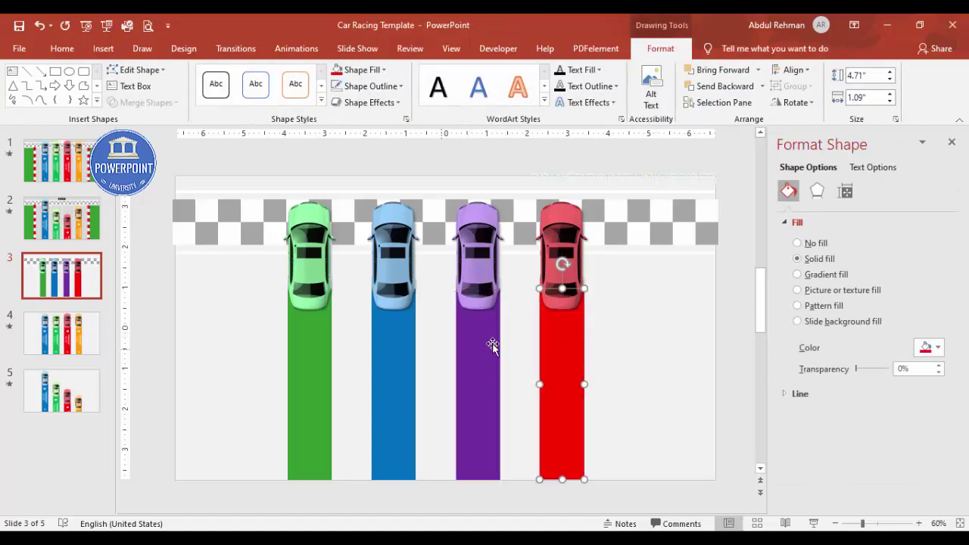
pyautogui.click(623, 346)
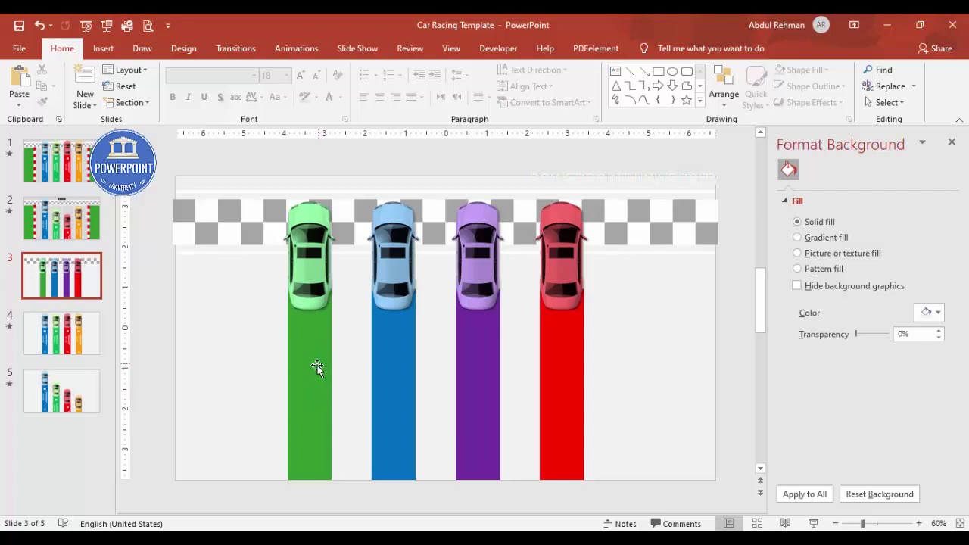
# Step: Add a small text box reading 01 in the empty area beside the green lane
pyautogui.click(104, 53)
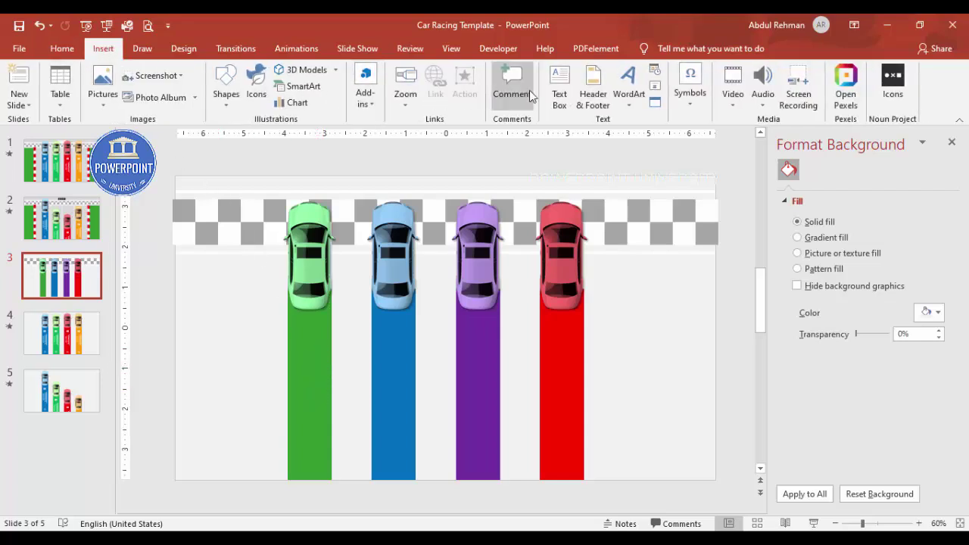
pyautogui.click(560, 87)
pyautogui.moveTo(228, 302); pyautogui.dragTo(256, 316)
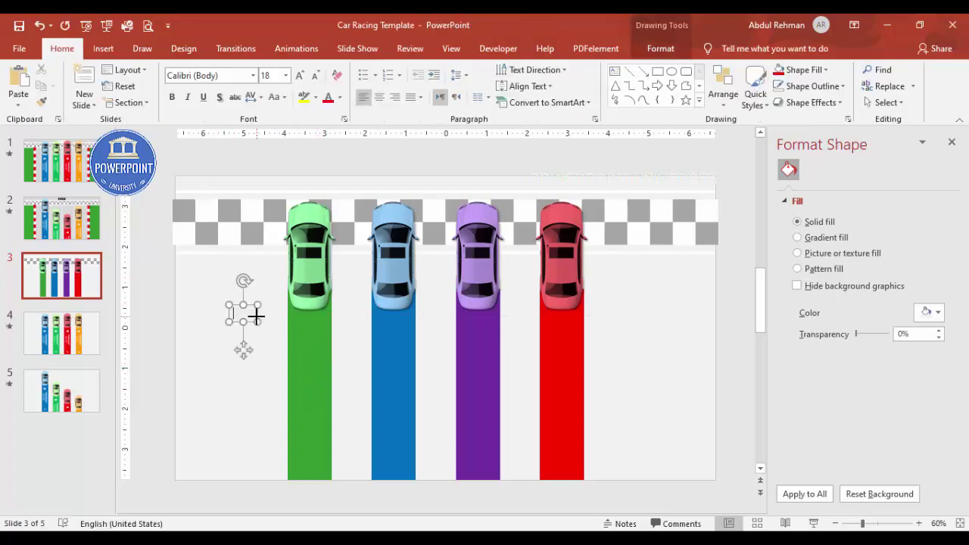
pyautogui.click(250, 307)
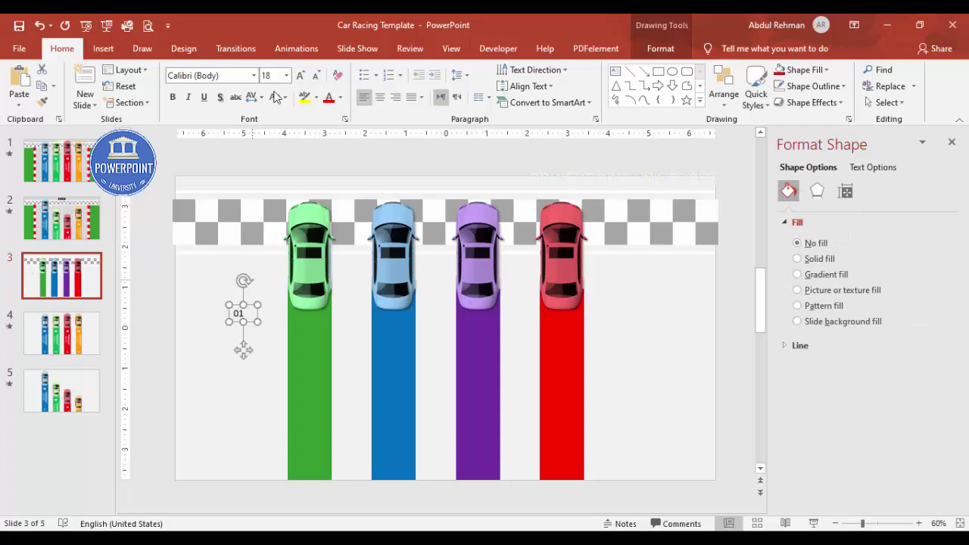
# Step: Format the 01 text in bold Oswald, size 28, centered
pyautogui.click(245, 76)
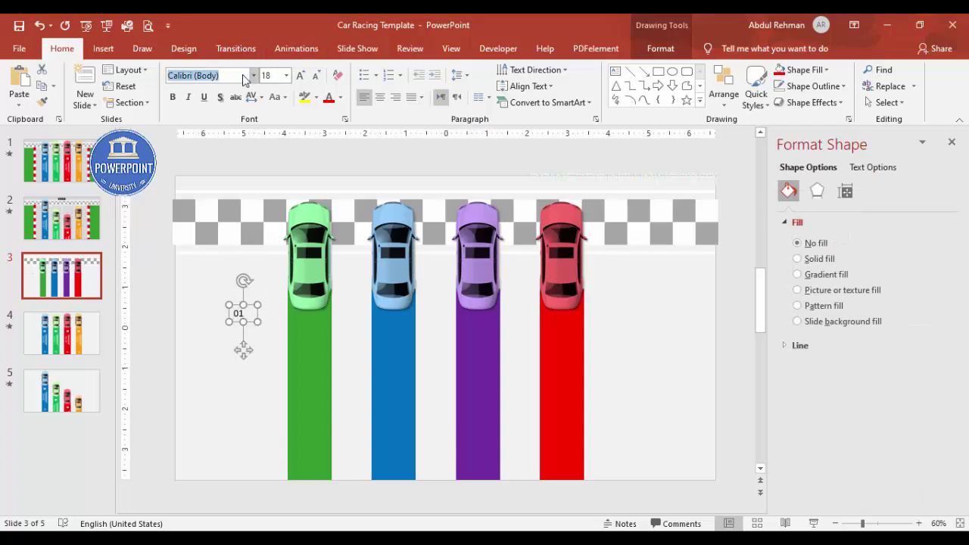
pyautogui.write('Oswald')
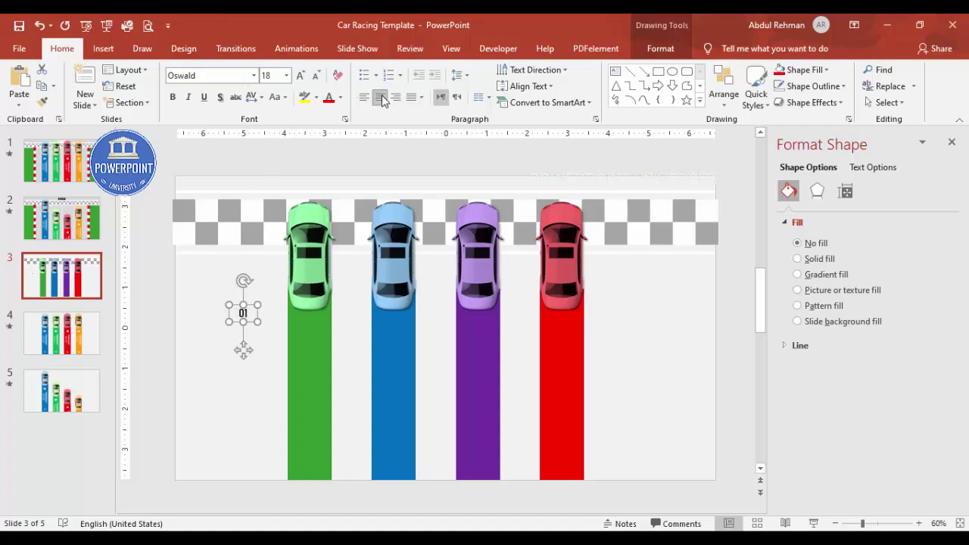
pyautogui.click(173, 97)
pyautogui.click(300, 76)
pyautogui.click(301, 76)
pyautogui.click(301, 76)
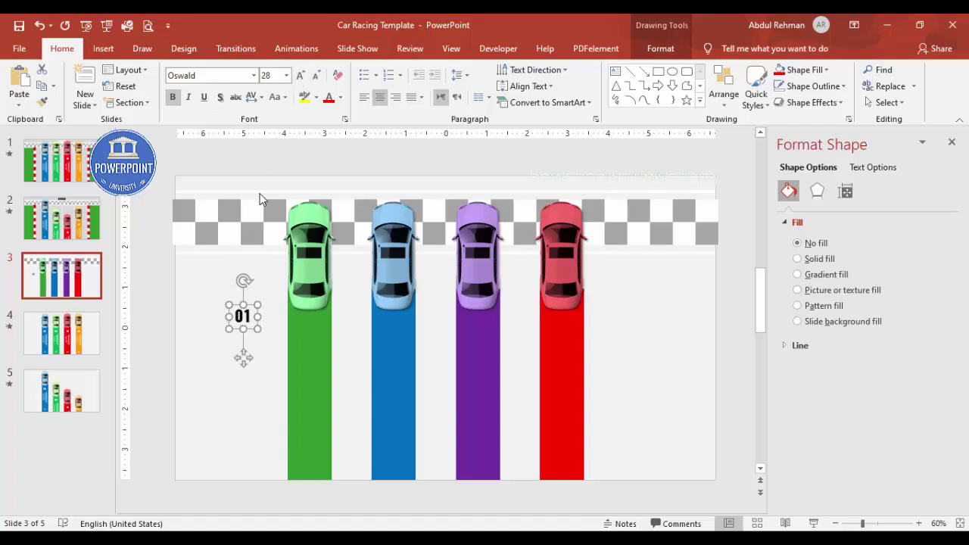
# Step: Move the 01 label onto the green lane just below the car and color its text white
pyautogui.moveTo(249, 307); pyautogui.dragTo(314, 321)
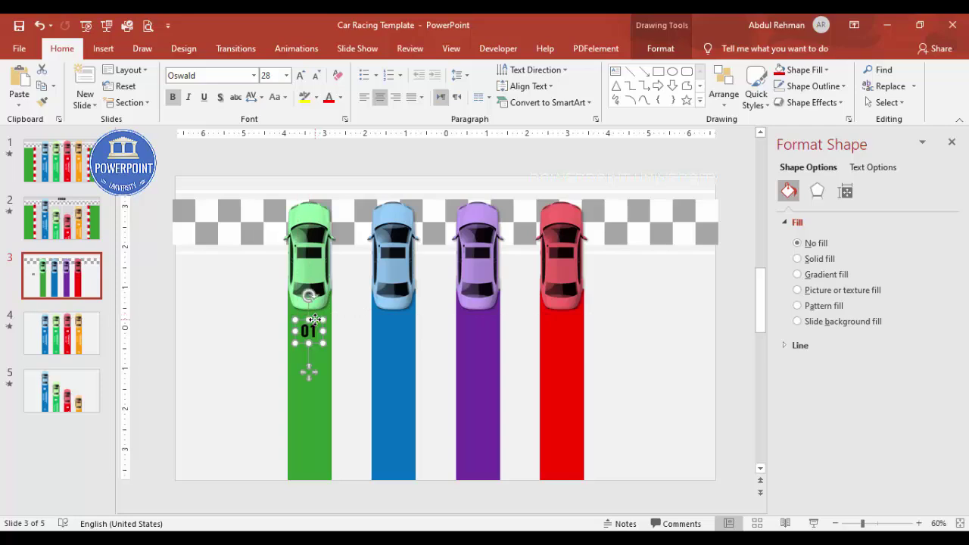
pyautogui.click(340, 98)
pyautogui.click(329, 130)
# Step: Copy the 01 label onto the other three lanes and renumber the blue and purple lanes' copies as 02 and 03
pyautogui.moveTo(316, 345); pyautogui.dragTo(570, 337)
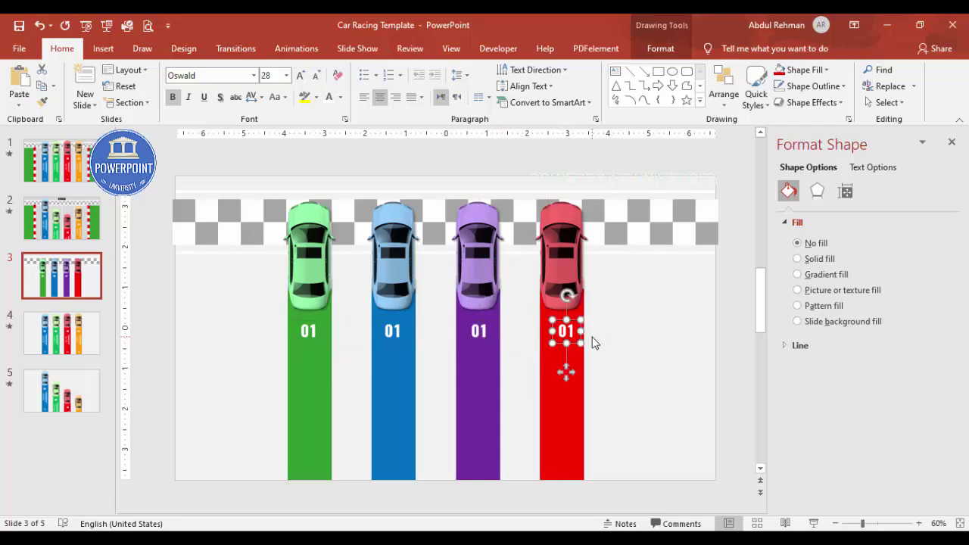
pyautogui.click(406, 327)
pyautogui.write('02')
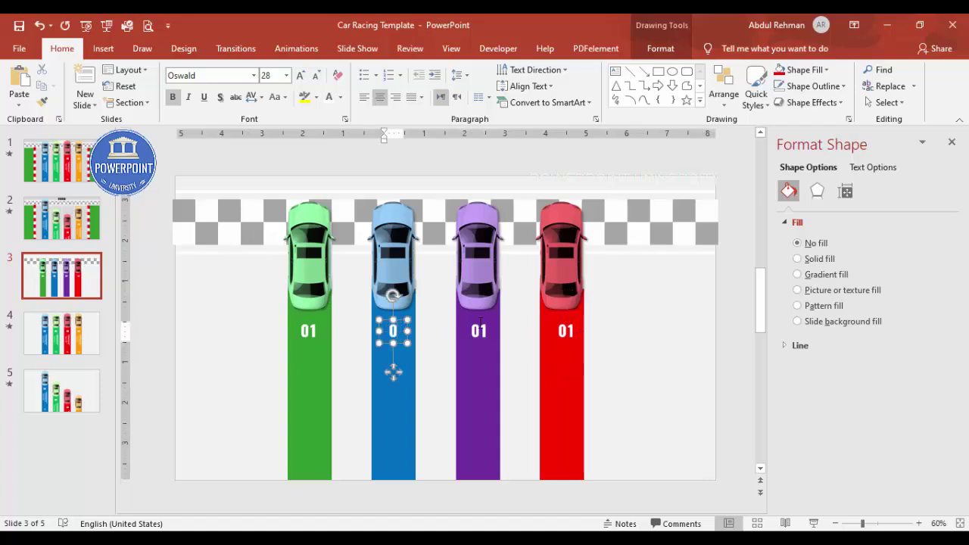
pyautogui.click(483, 336)
pyautogui.write('3')
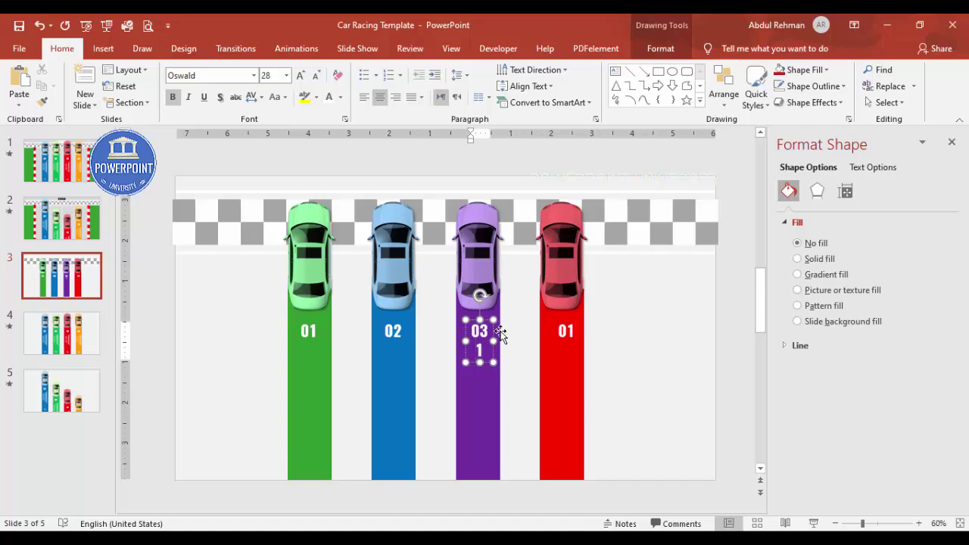
pyautogui.press('BackSpace')
pyautogui.press('Delete')
pyautogui.write('3')
# Step: Renumber the label on the red lane as 04
pyautogui.click(569, 331)
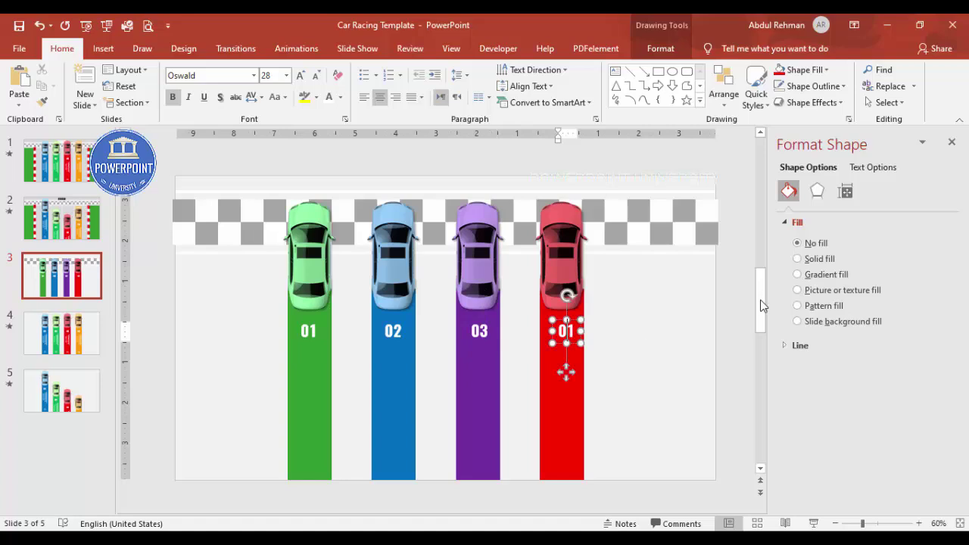
pyautogui.press('Delete')
pyautogui.write('4')
pyautogui.click(616, 325)
# Step: Nudge the 04 label slightly left to center it on the red lane
pyautogui.click(576, 332)
pyautogui.click(572, 316)
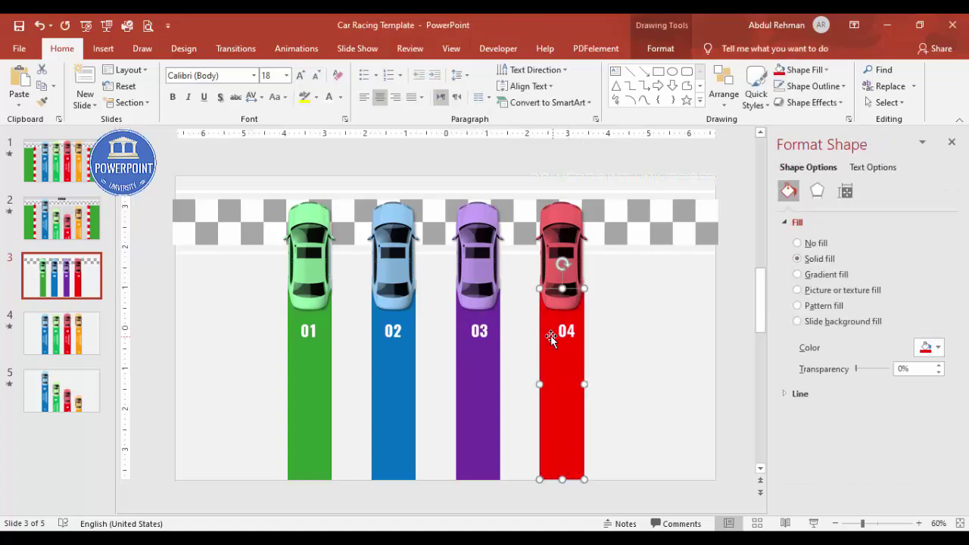
pyautogui.click(566, 330)
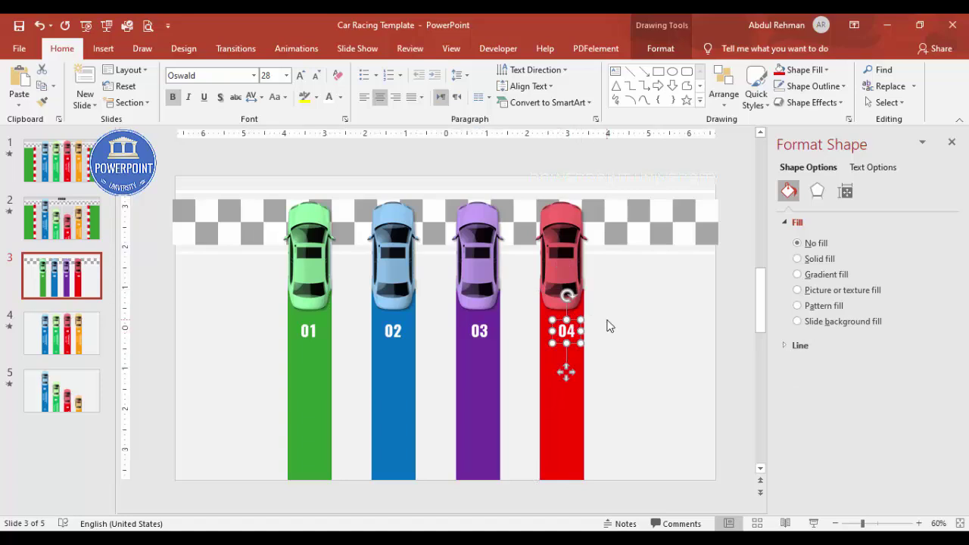
pyautogui.hotkey('ctrl', 'Left')
pyautogui.hotkey('ctrl', 'Left')
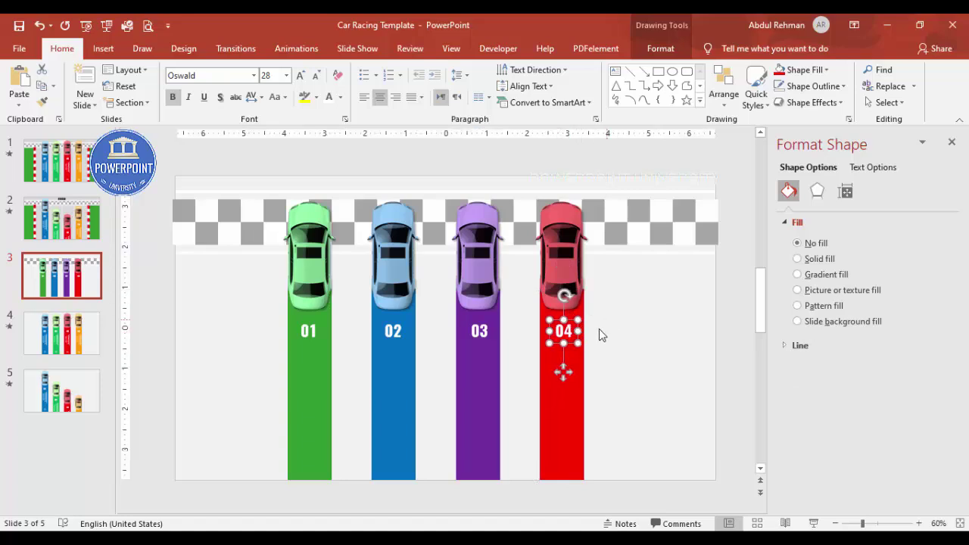
pyautogui.click(589, 335)
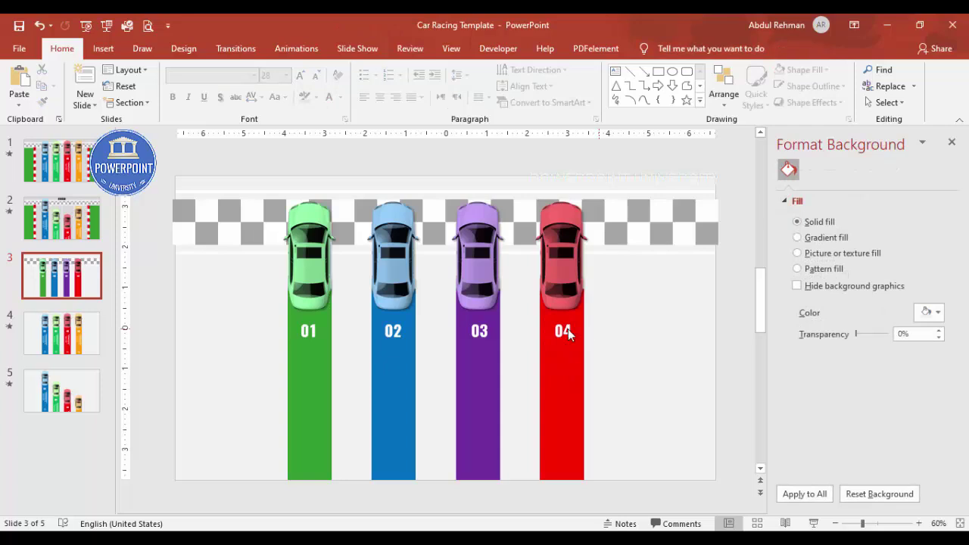
# Step: Add a text box reading TITLE HERE in the empty area beside the red lane
pyautogui.click(103, 49)
pyautogui.click(559, 93)
pyautogui.moveTo(605, 310); pyautogui.dragTo(692, 360)
pyautogui.write('TITLE')
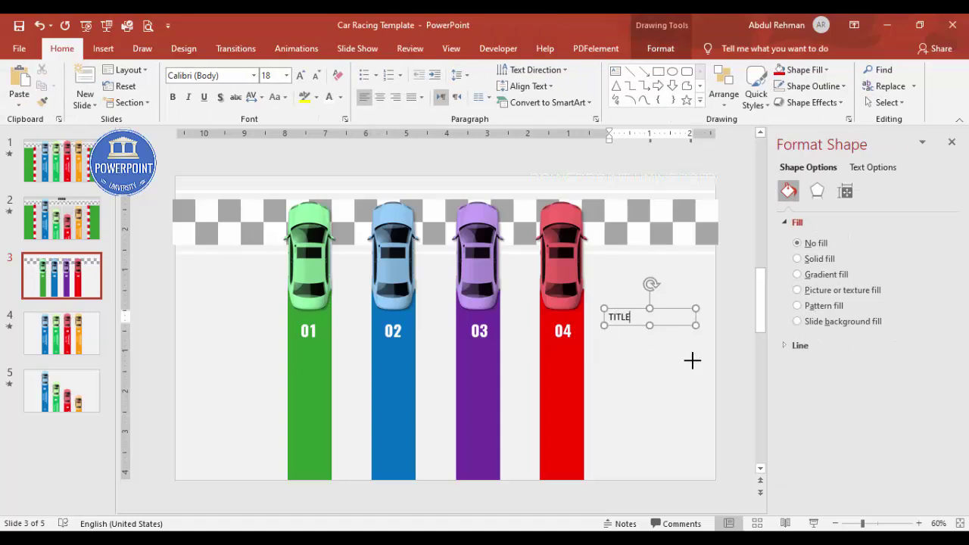
pyautogui.write(' HERE')
pyautogui.press('Escape')
# Step: Format the TITLE HERE text in bold white Oswald
pyautogui.click(221, 75)
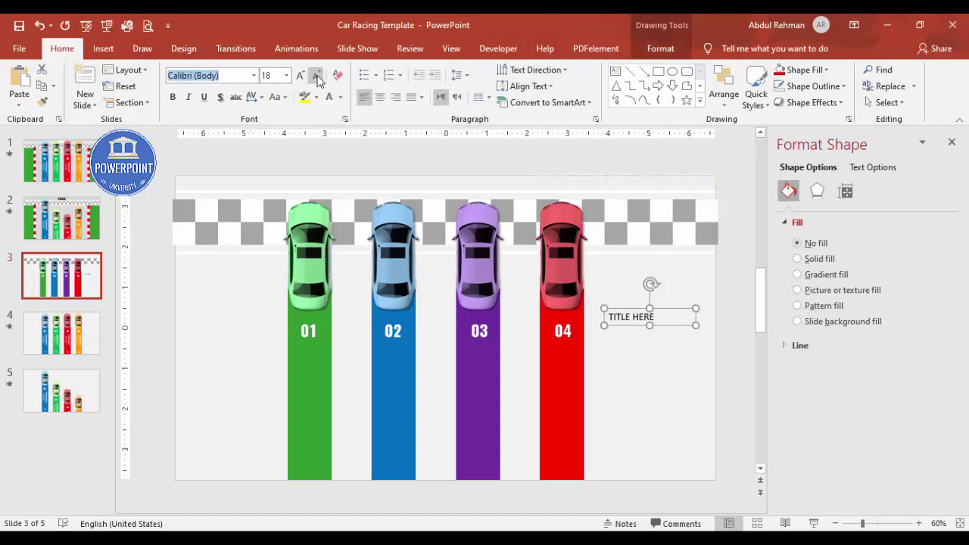
pyautogui.write('Oswald')
pyautogui.press('Return')
pyautogui.click(331, 100)
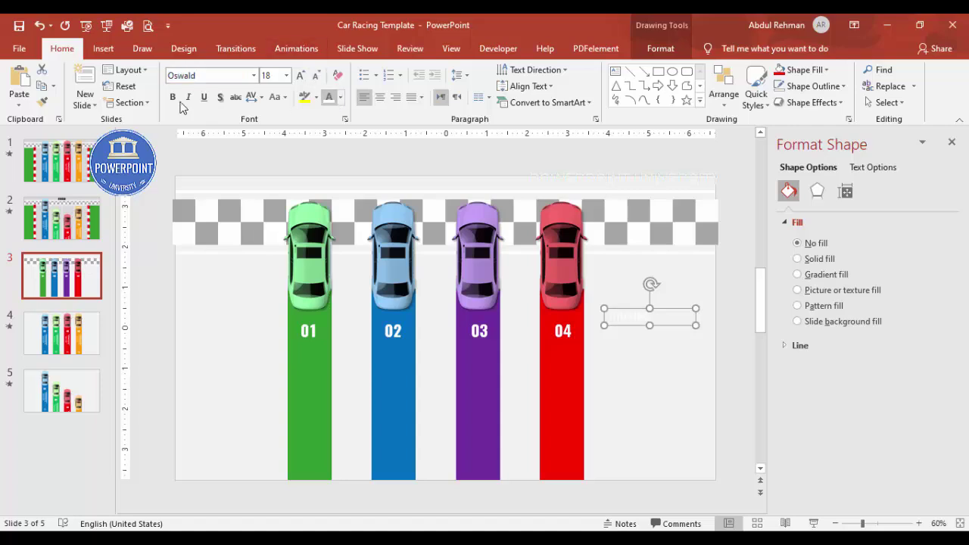
pyautogui.click(173, 97)
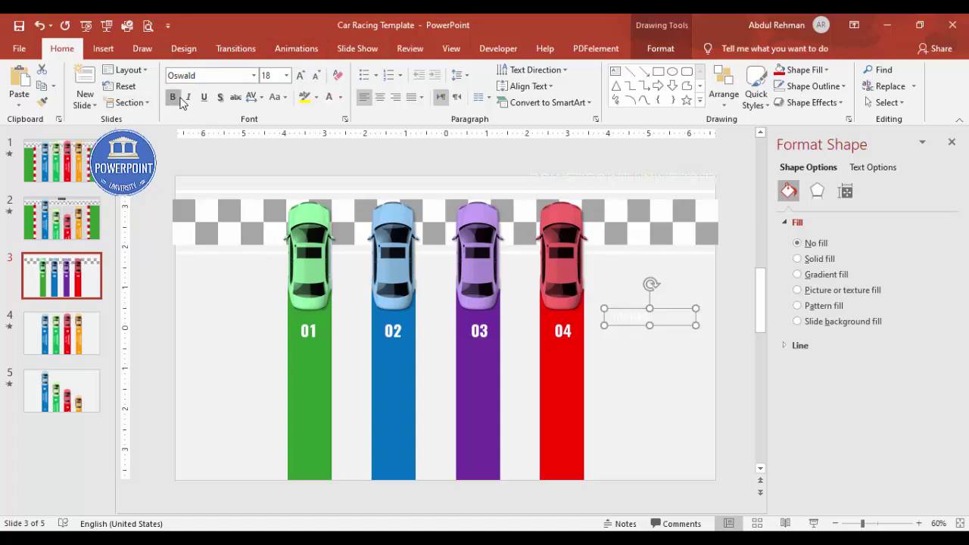
# Step: Rotate the TITLE HERE text 270°, stretch its box into a tall narrow shape and center the text
pyautogui.click(539, 70)
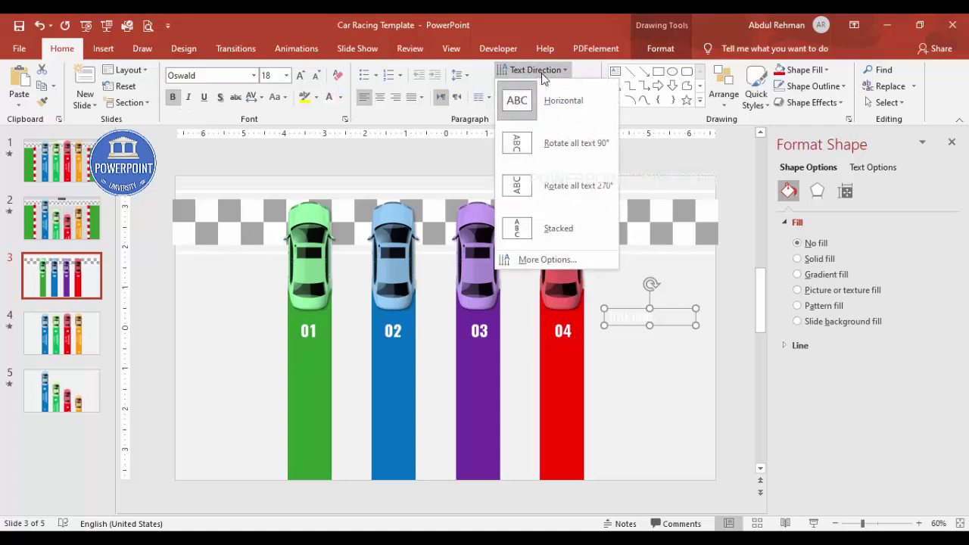
pyautogui.click(571, 188)
pyautogui.moveTo(633, 324); pyautogui.dragTo(629, 389)
pyautogui.click(380, 97)
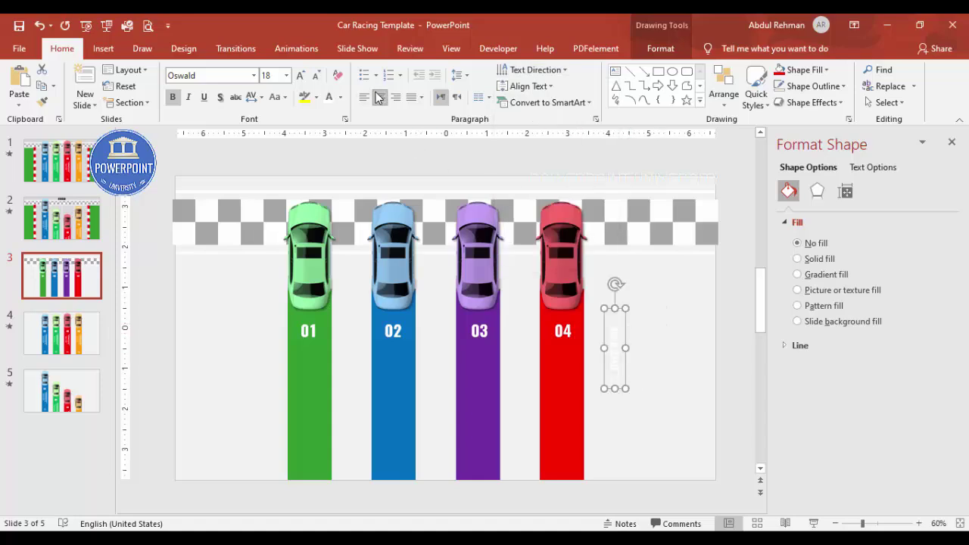
# Step: Move the TITLE HERE label onto the green lane below 01 and add a text box reading "Add detail text here" beside that lane
pyautogui.moveTo(613, 365); pyautogui.dragTo(308, 395)
pyautogui.click(228, 318)
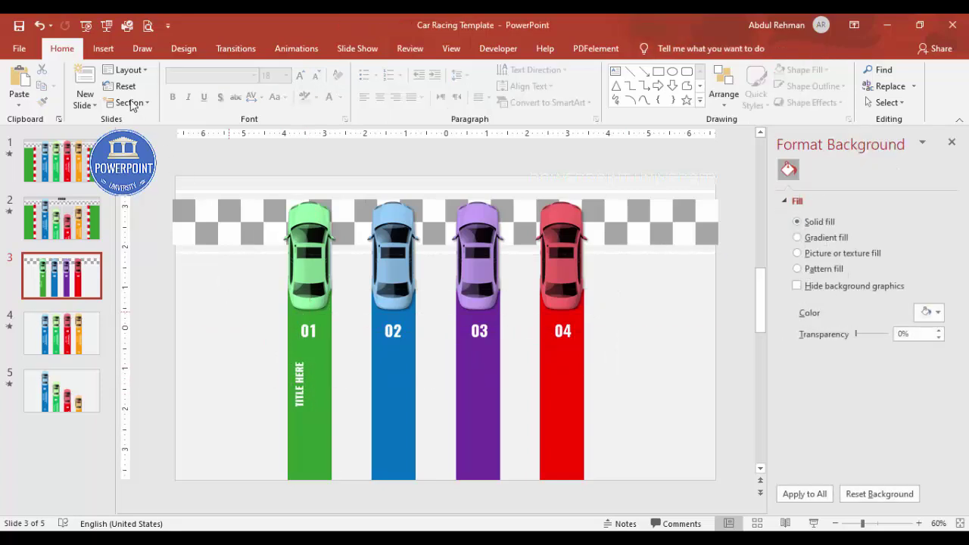
pyautogui.click(103, 48)
pyautogui.click(558, 94)
pyautogui.moveTo(234, 327); pyautogui.dragTo(280, 345)
pyautogui.write('Add')
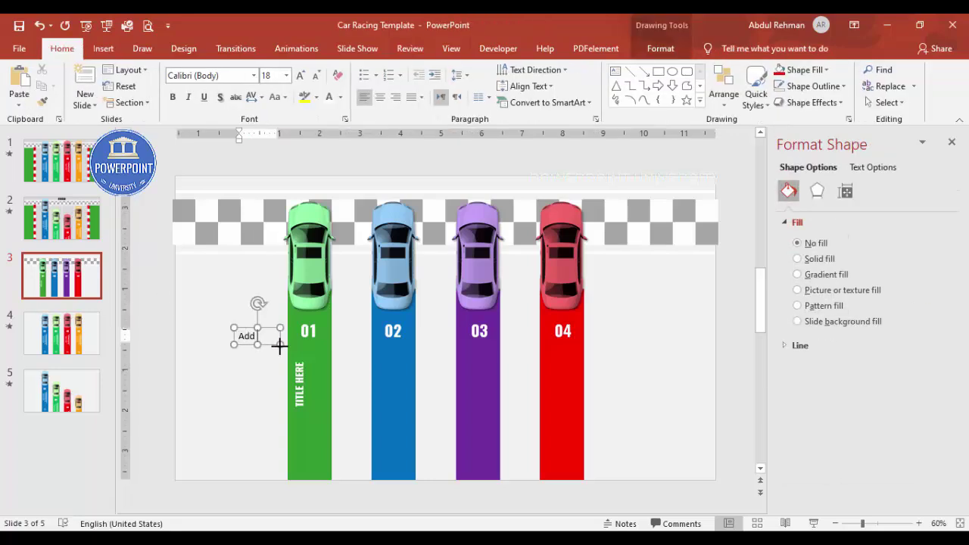
pyautogui.write(' detail text here')
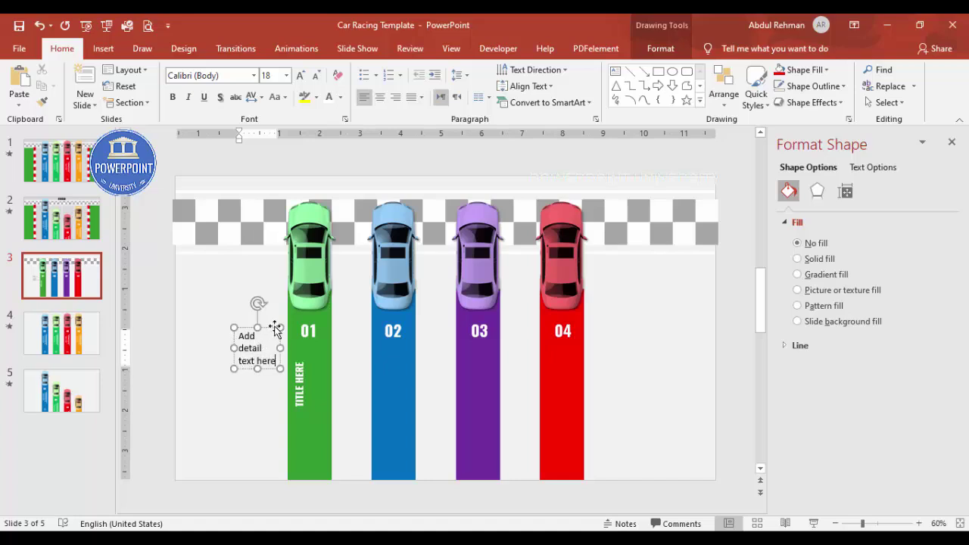
# Step: Center the "Add detail text here" text and rotate it 270°
pyautogui.click(277, 327)
pyautogui.click(383, 99)
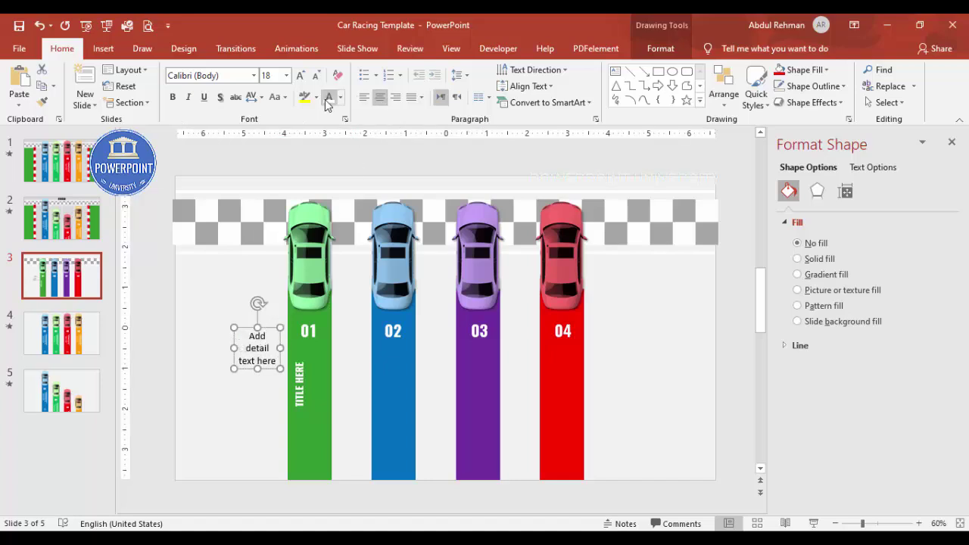
pyautogui.click(543, 72)
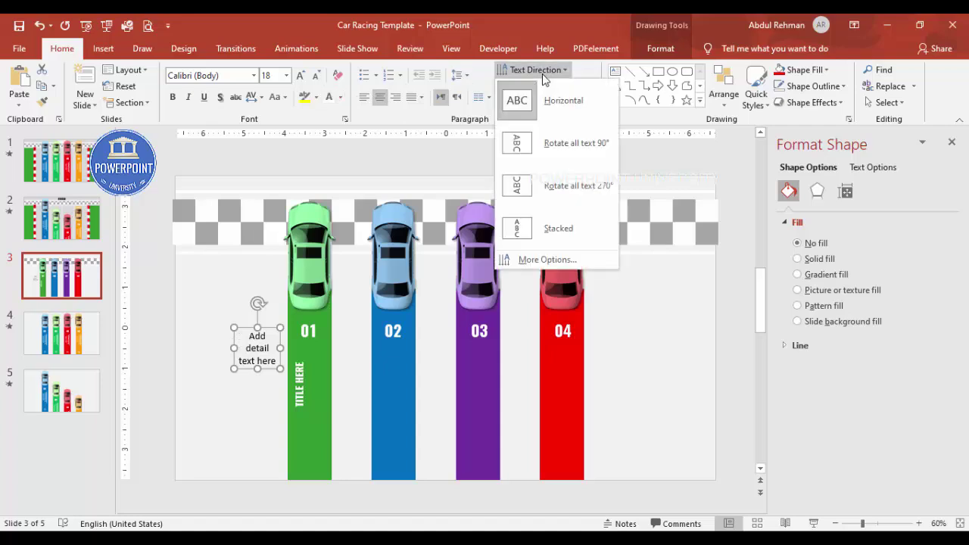
pyautogui.click(553, 184)
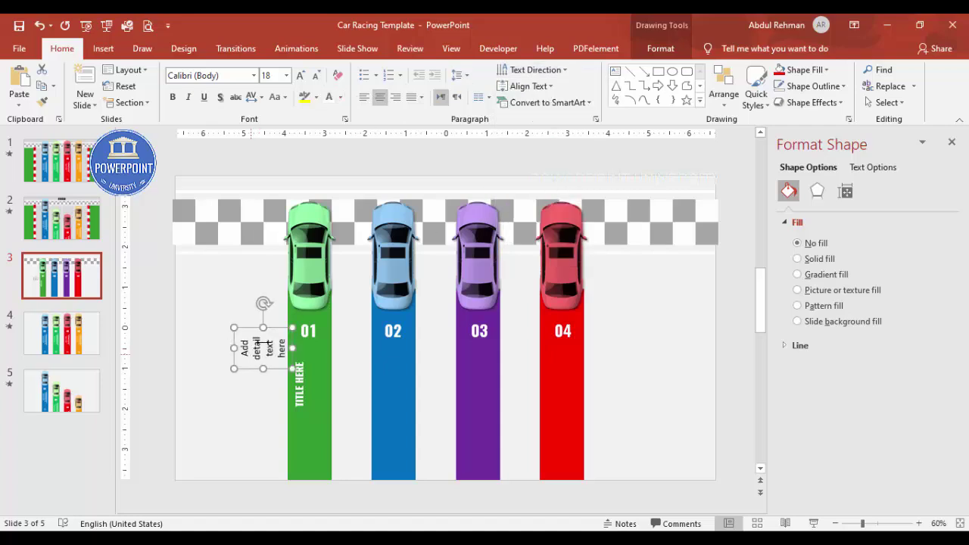
# Step: Stretch the detail text box taller and move it onto the green lane beside TITLE HERE
pyautogui.moveTo(263, 326); pyautogui.dragTo(259, 298)
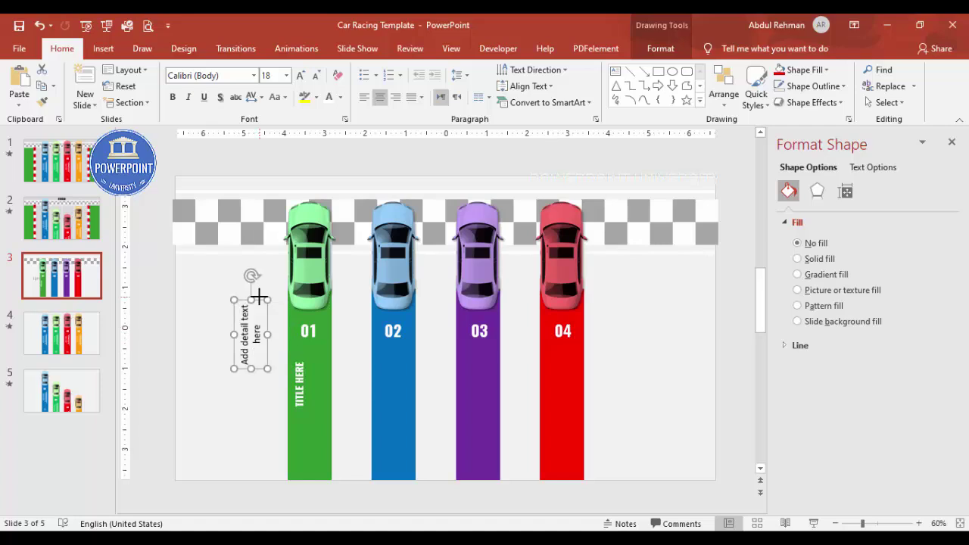
pyautogui.hotkey('ctrl', 'z')
pyautogui.moveTo(275, 356); pyautogui.dragTo(332, 390)
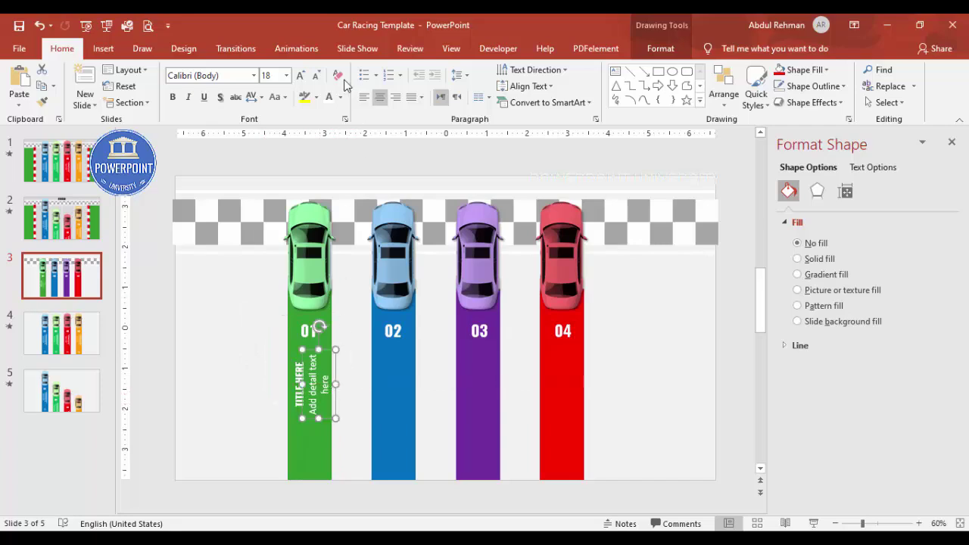
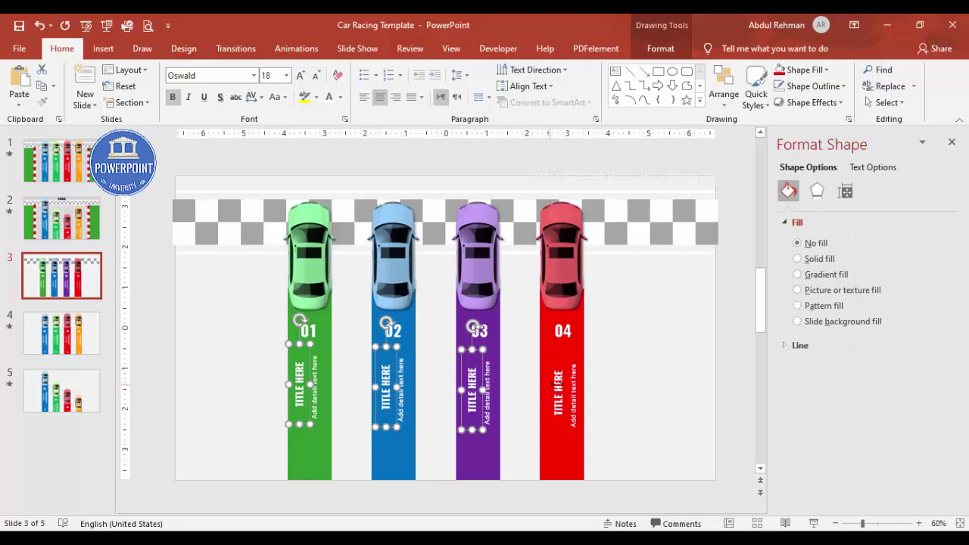
# Step: Align the tops of the four TITLE HERE labels across the lanes
pyautogui.keyDown('shift'); pyautogui.click(558, 386); pyautogui.keyUp('shift')
pyautogui.click(660, 48)
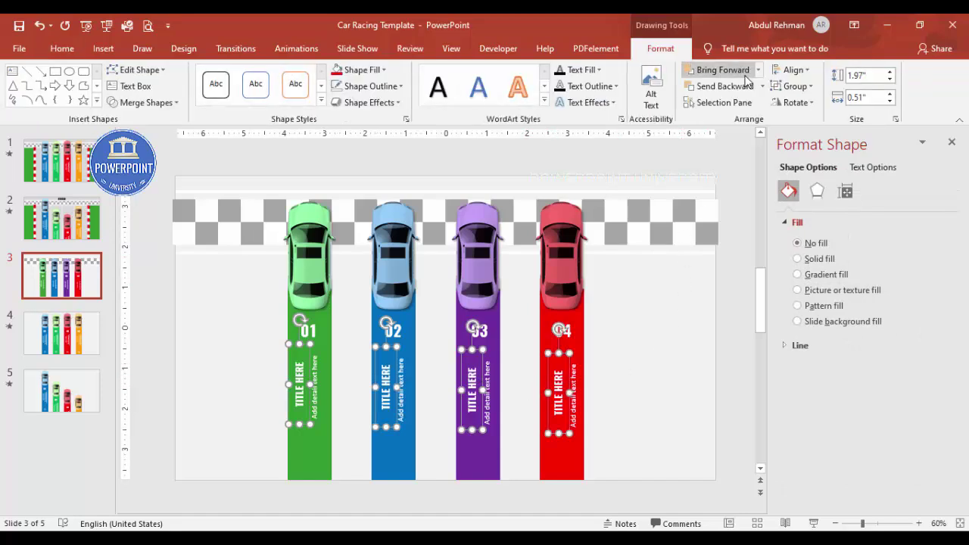
pyautogui.click(792, 70)
pyautogui.click(823, 148)
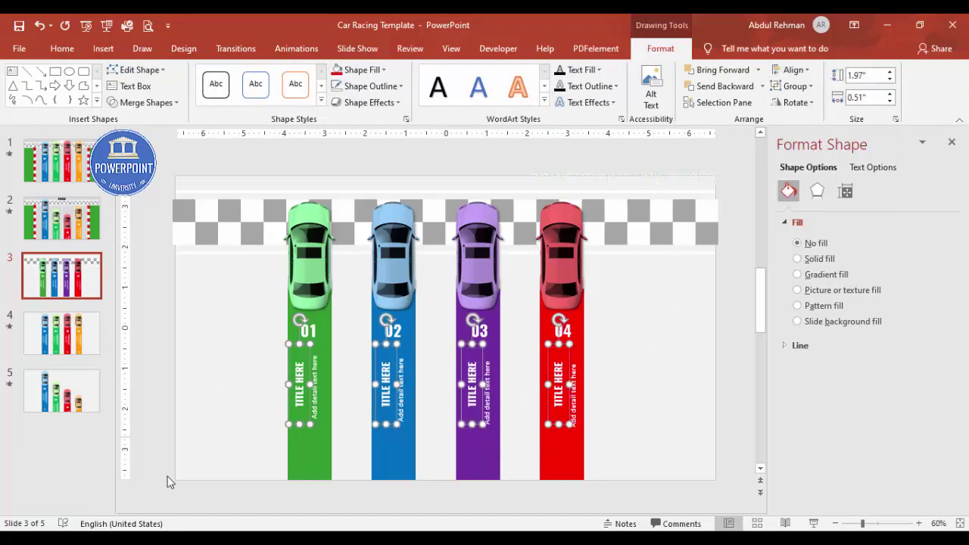
# Step: Align the tops of the four "Add detail text here" boxes across the lanes
pyautogui.click(321, 360)
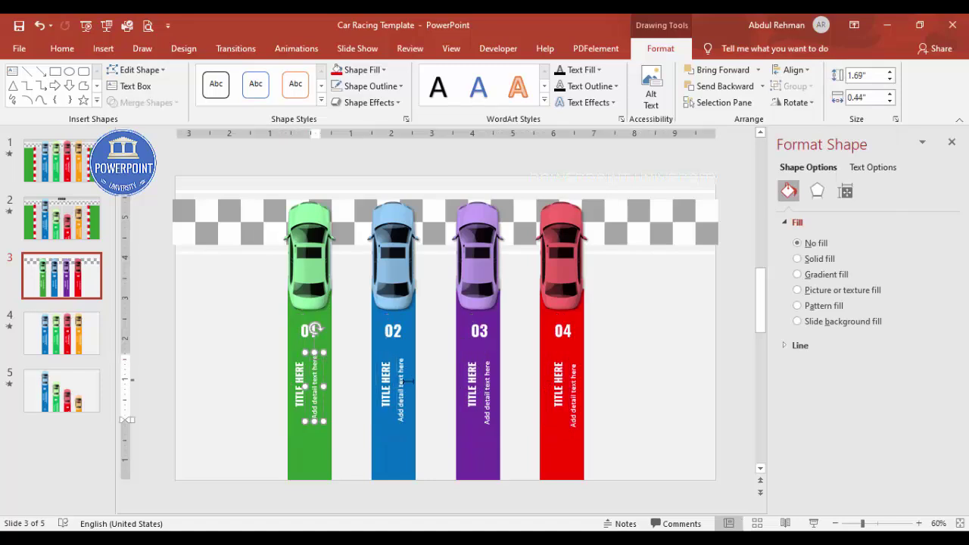
pyautogui.keyDown('shift'); pyautogui.click(406, 381); pyautogui.keyUp('shift')
pyautogui.keyDown('shift'); pyautogui.click(488, 383); pyautogui.keyUp('shift')
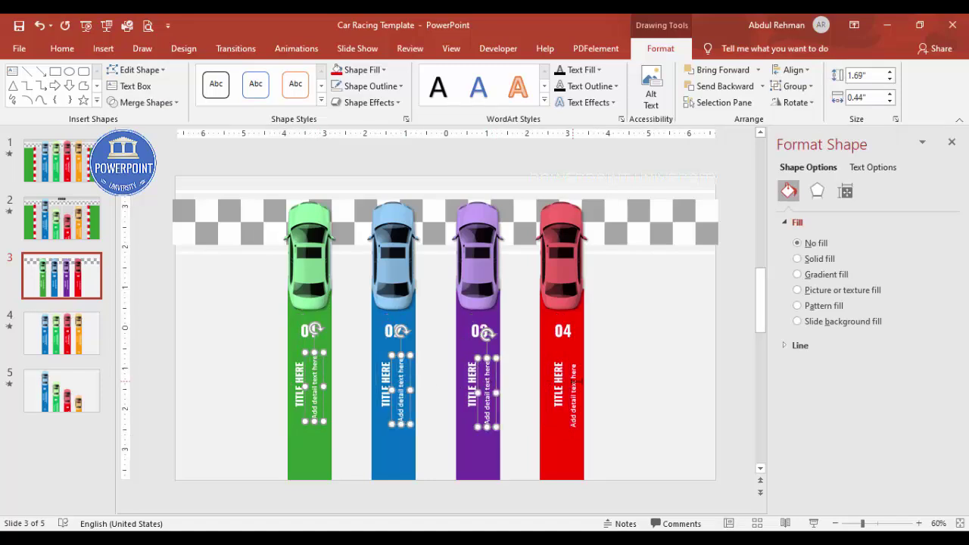
pyautogui.keyDown('shift'); pyautogui.click(574, 382); pyautogui.keyUp('shift')
pyautogui.click(809, 71)
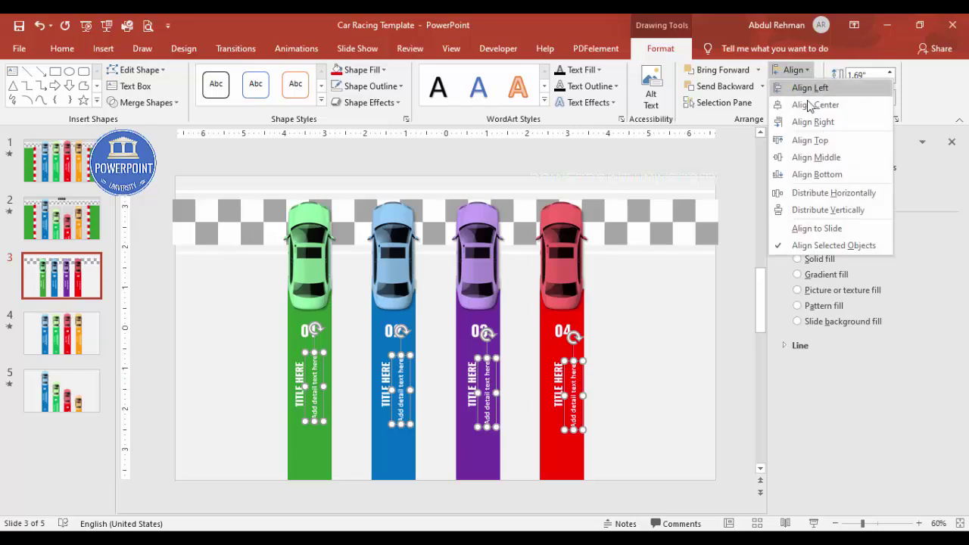
pyautogui.click(808, 138)
pyautogui.click(181, 409)
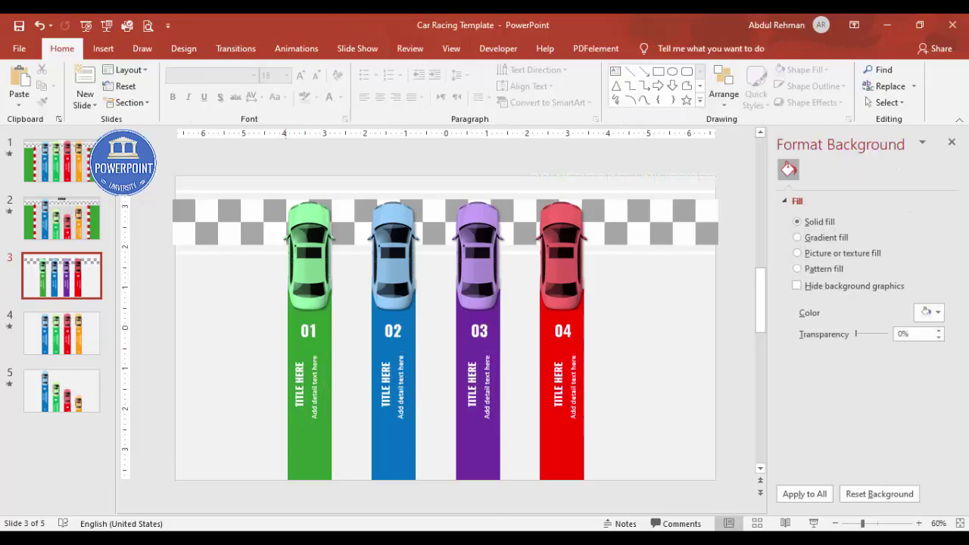
# Step: Insert four Analytics icons: the target, the bar chart presentation board, the head with gears and the hourglass
pyautogui.click(104, 48)
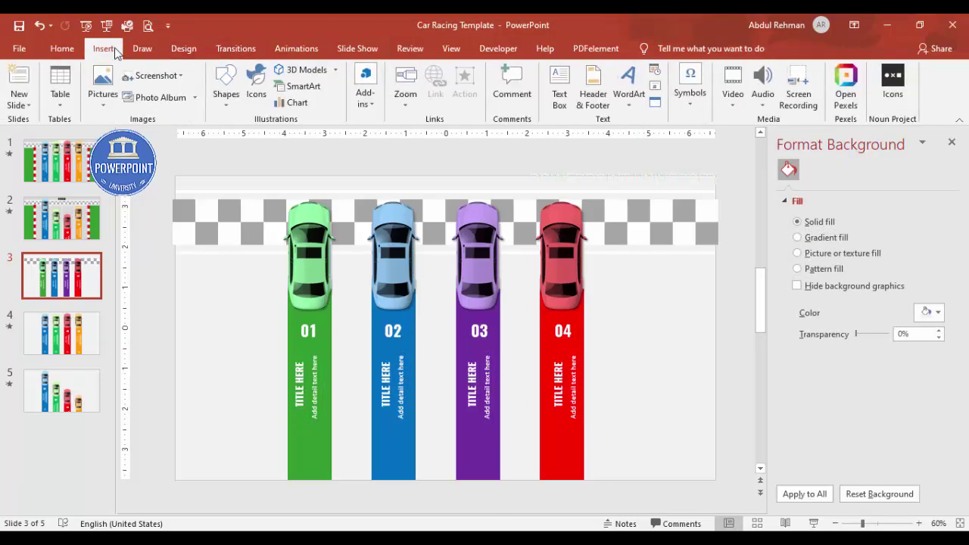
pyautogui.click(257, 83)
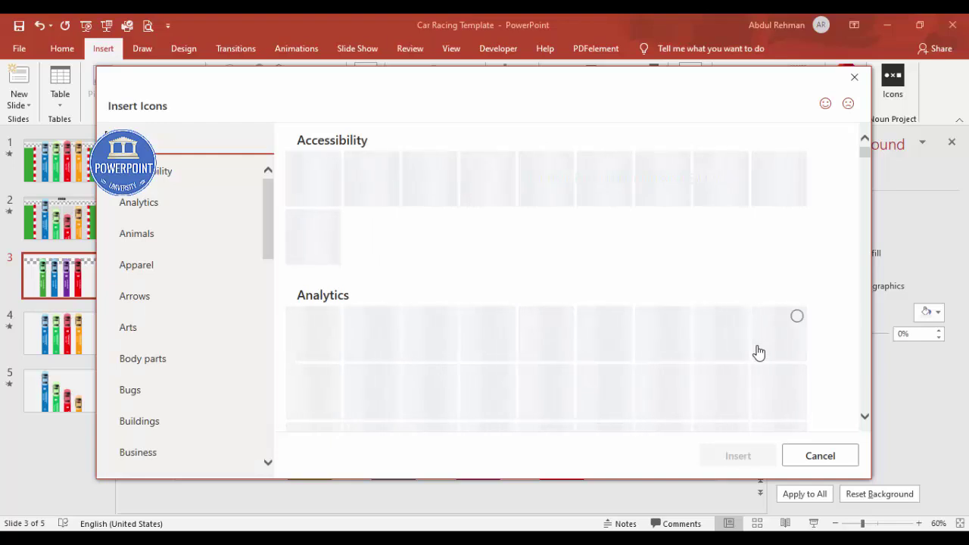
pyautogui.click(779, 392)
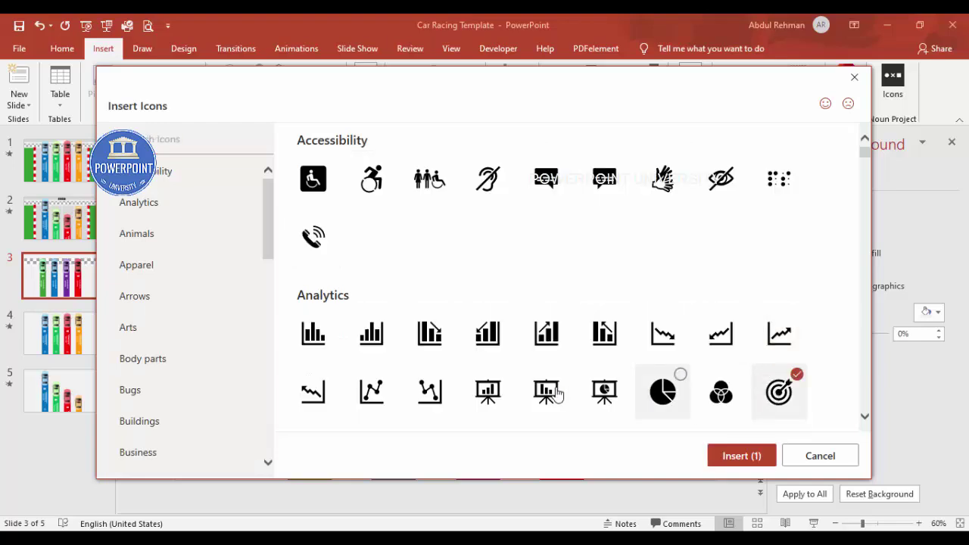
pyautogui.click(491, 392)
pyautogui.scroll(-2, 454, 379)
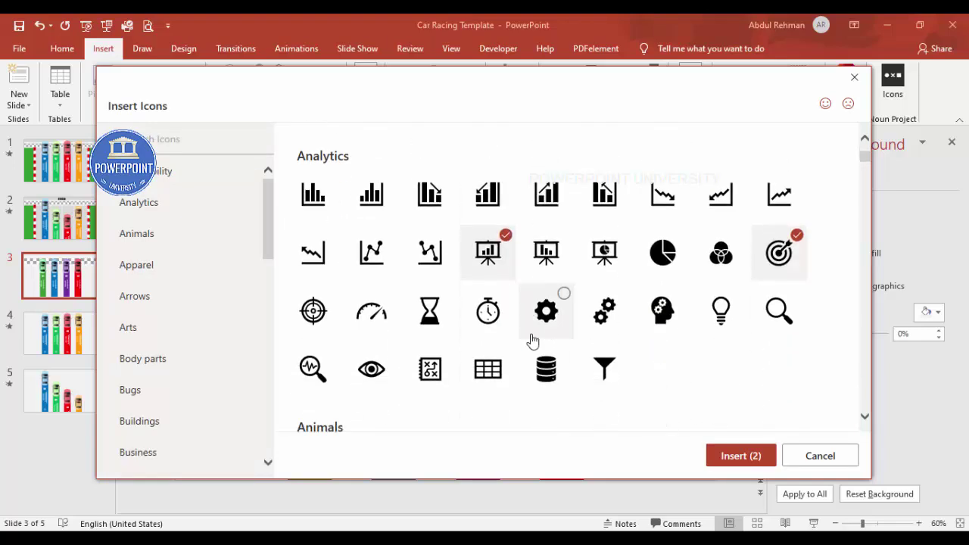
pyautogui.click(666, 310)
pyautogui.click(436, 319)
pyautogui.click(725, 456)
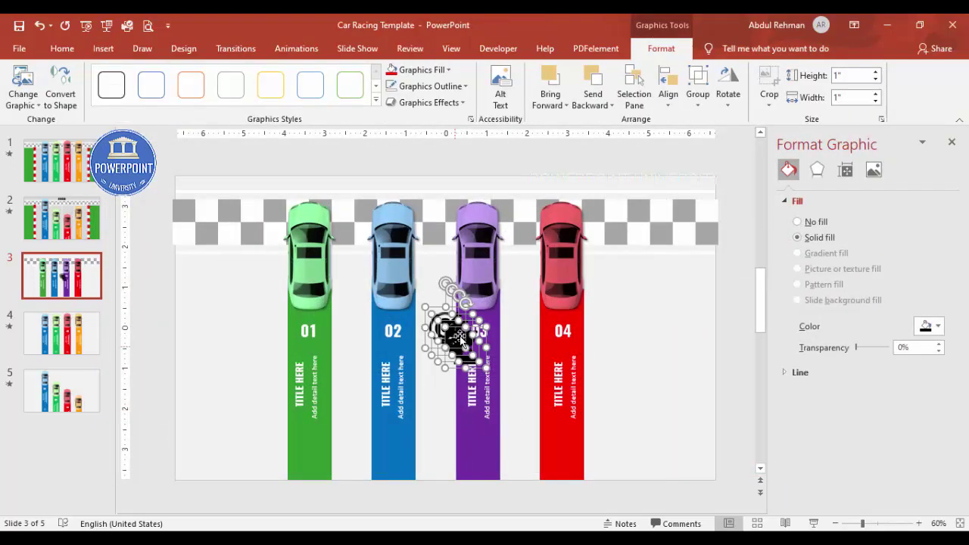
# Step: Move the four icons beside the red lane and resize them to 0.4"
pyautogui.moveTo(471, 331); pyautogui.dragTo(629, 361)
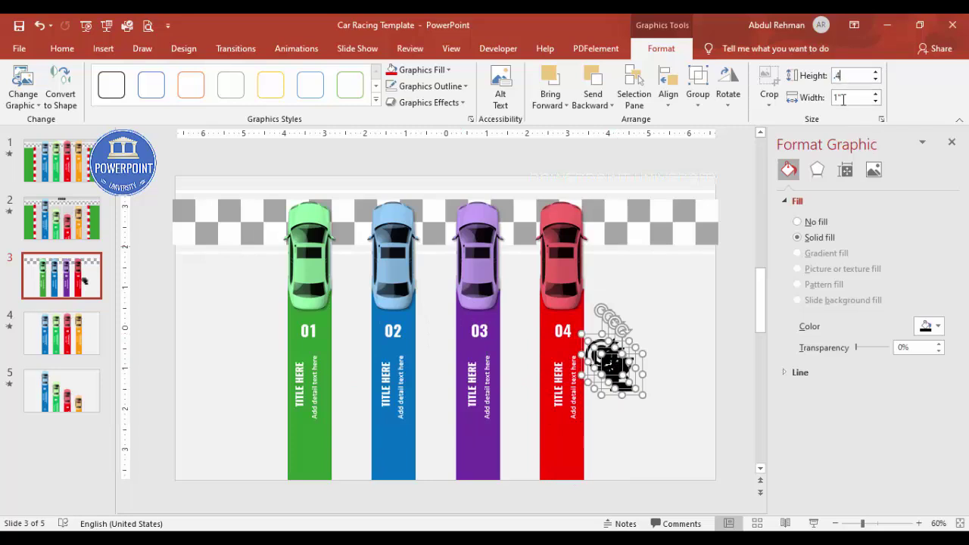
pyautogui.write('.4')
pyautogui.press('Return')
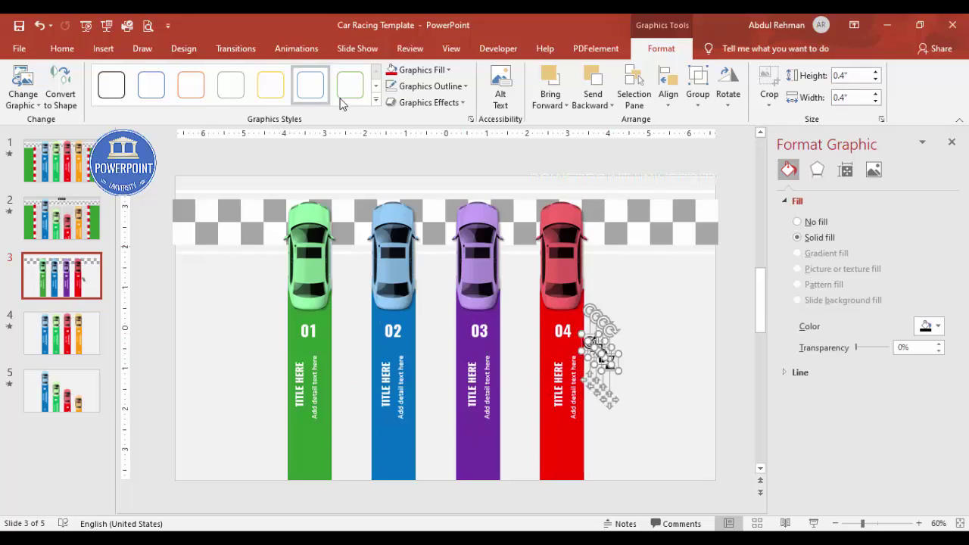
# Step: Fill all four icons with white
pyautogui.click(399, 70)
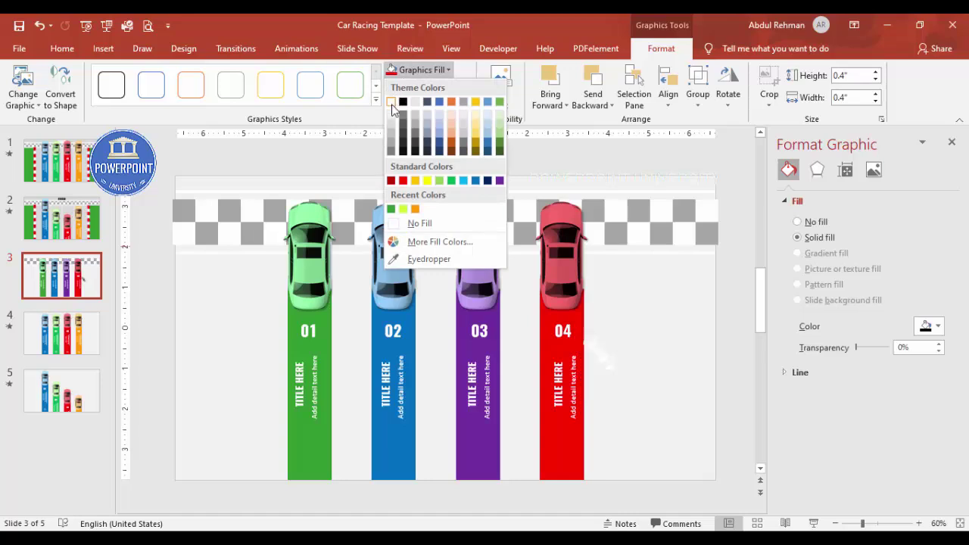
pyautogui.click(391, 101)
pyautogui.click(636, 409)
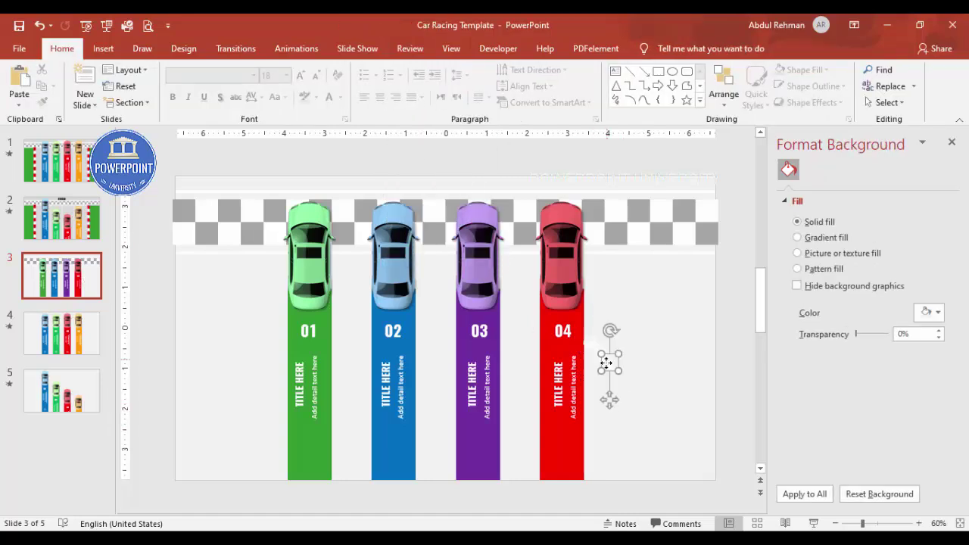
# Step: Place the icons at the lanes' lower ends: hourglass on green, head on blue, presentation board on purple, target on red
pyautogui.moveTo(605, 364); pyautogui.dragTo(307, 464)
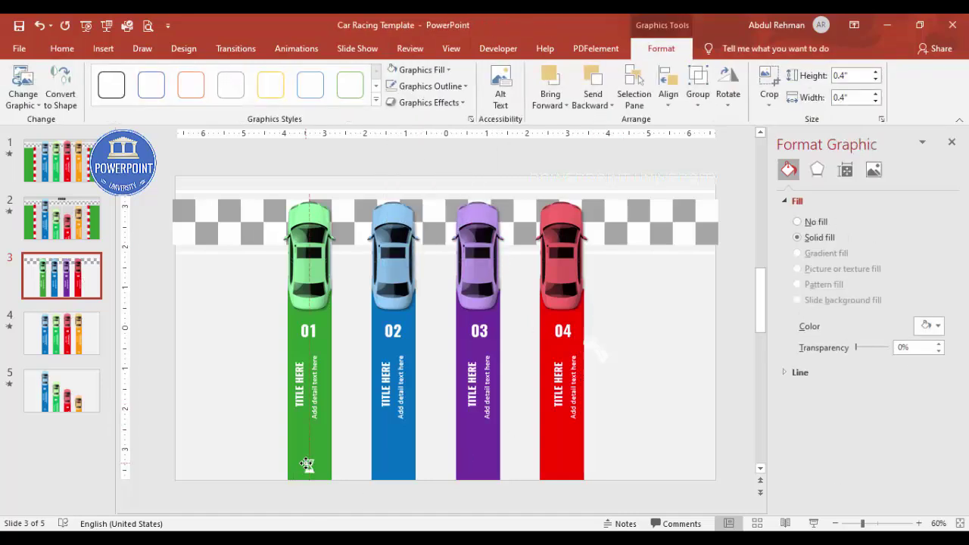
pyautogui.moveTo(600, 355); pyautogui.dragTo(393, 462)
pyautogui.moveTo(598, 338); pyautogui.dragTo(480, 458)
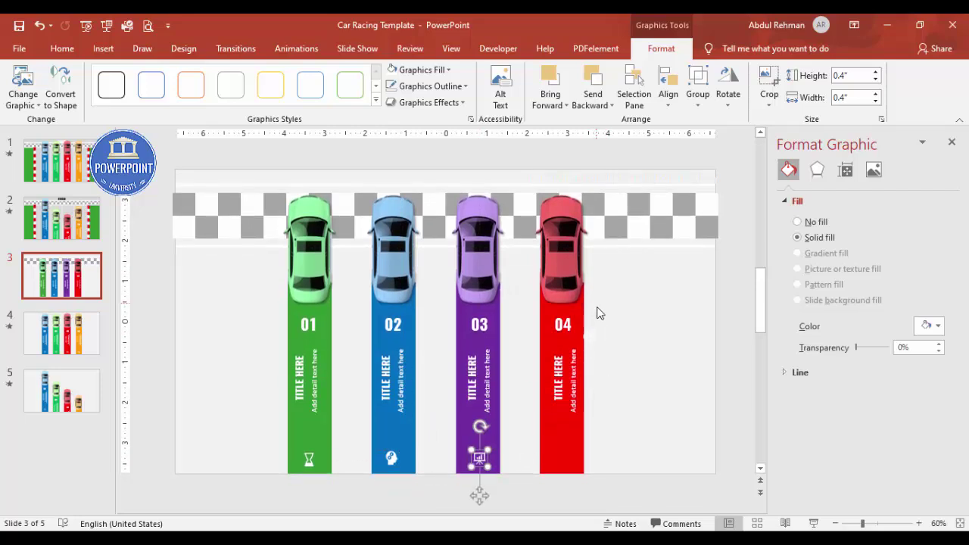
pyautogui.moveTo(596, 337); pyautogui.dragTo(561, 469)
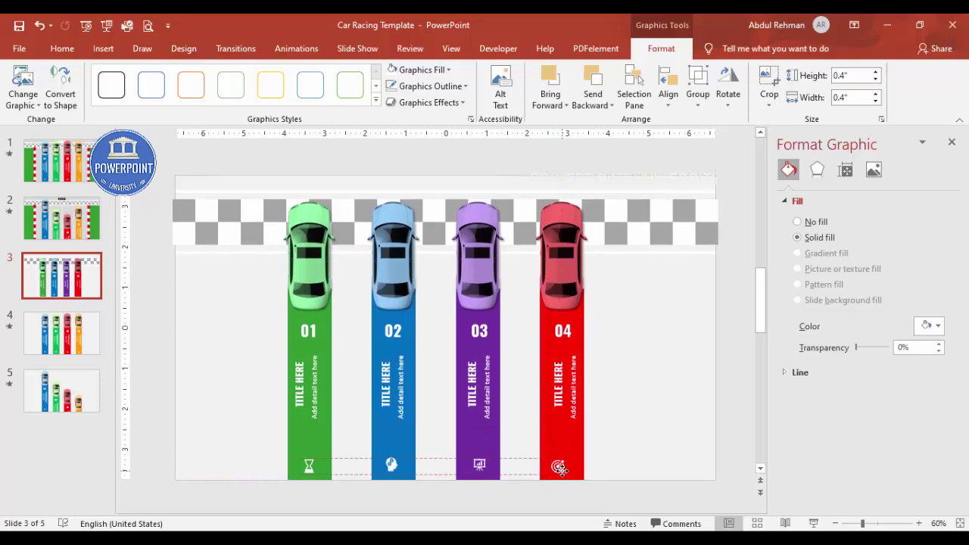
pyautogui.click(647, 441)
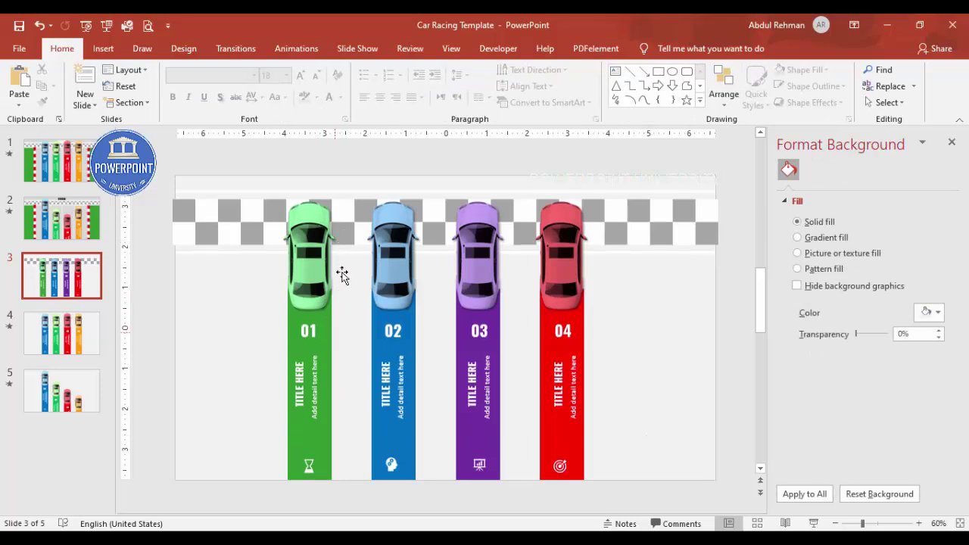
# Step: Draw a vertical line about 5.5" long between the green and blue lanes, from below the finish line to the slide's bottom edge
pyautogui.click(104, 50)
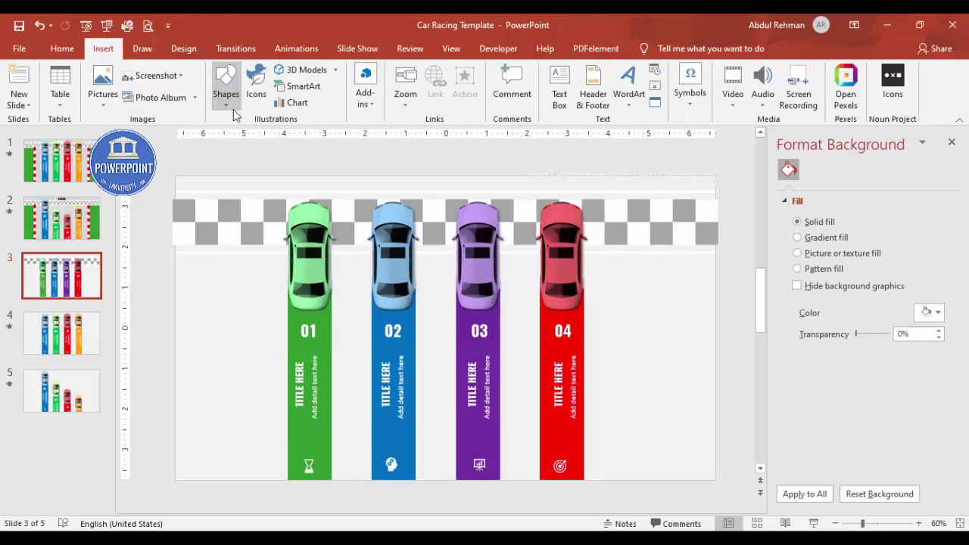
pyautogui.click(225, 87)
pyautogui.click(222, 179)
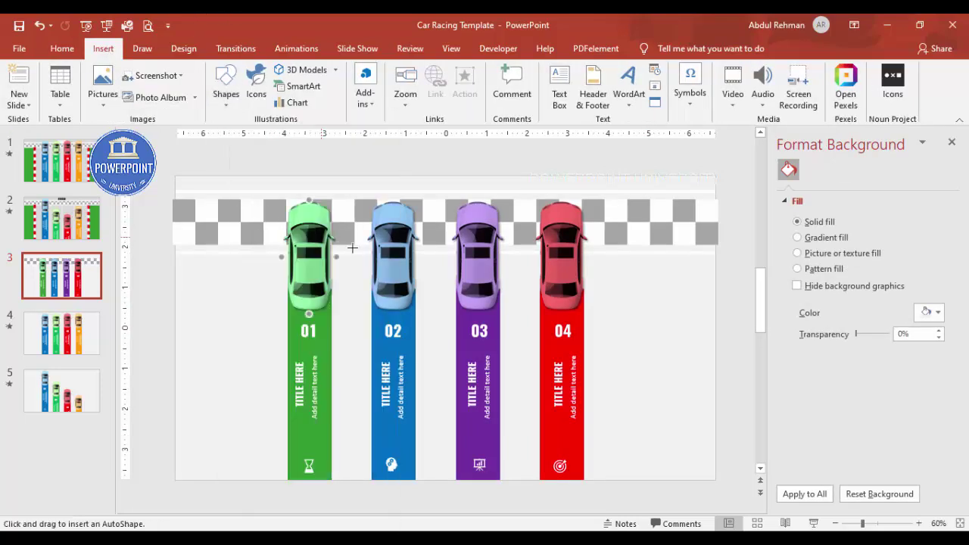
pyautogui.moveTo(349, 257); pyautogui.dragTo(353, 480)
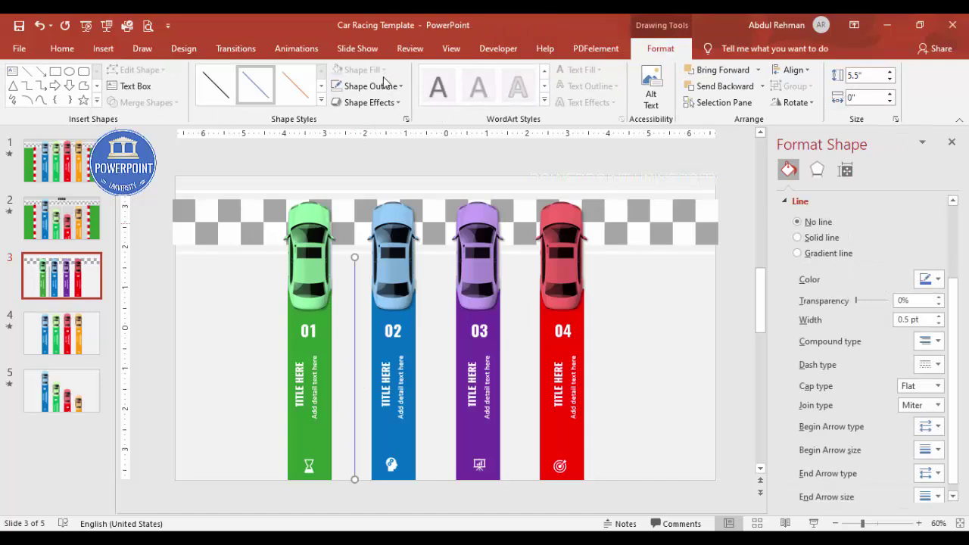
# Step: Color the vertical line white and set its weight to 4½ pt
pyautogui.click(385, 86)
pyautogui.click(341, 101)
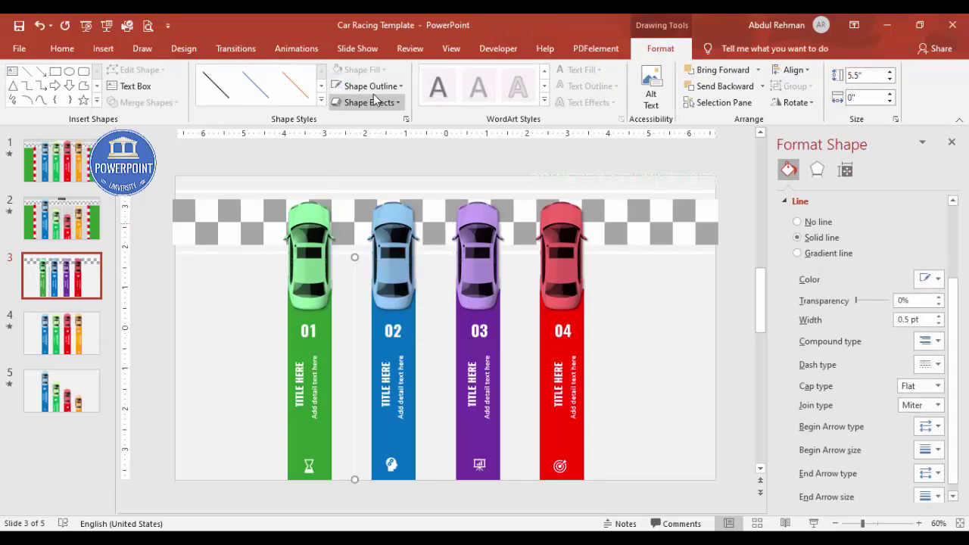
pyautogui.click(375, 86)
pyautogui.moveTo(386, 293)
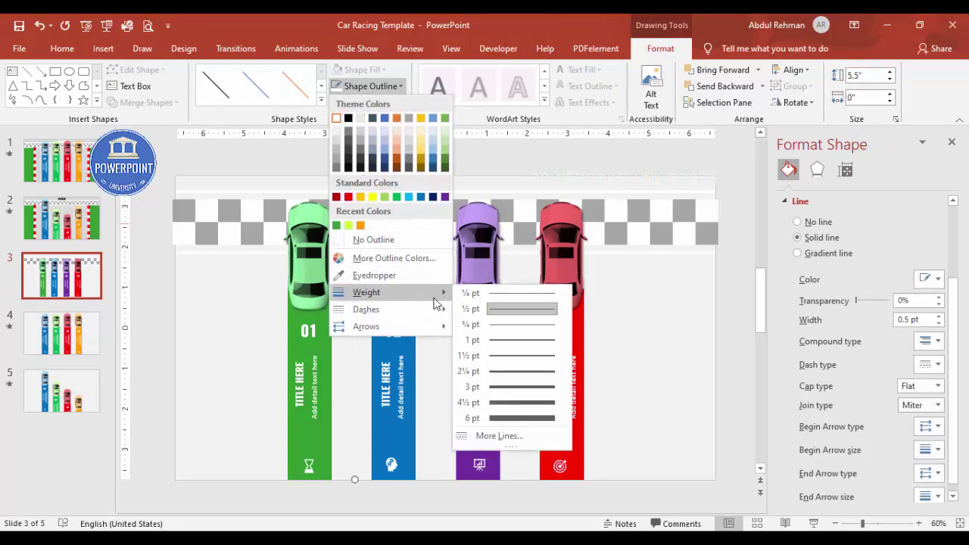
pyautogui.click(519, 402)
# Step: Apply a long-dash style to the white vertical line between the green and blue lanes
pyautogui.click(390, 88)
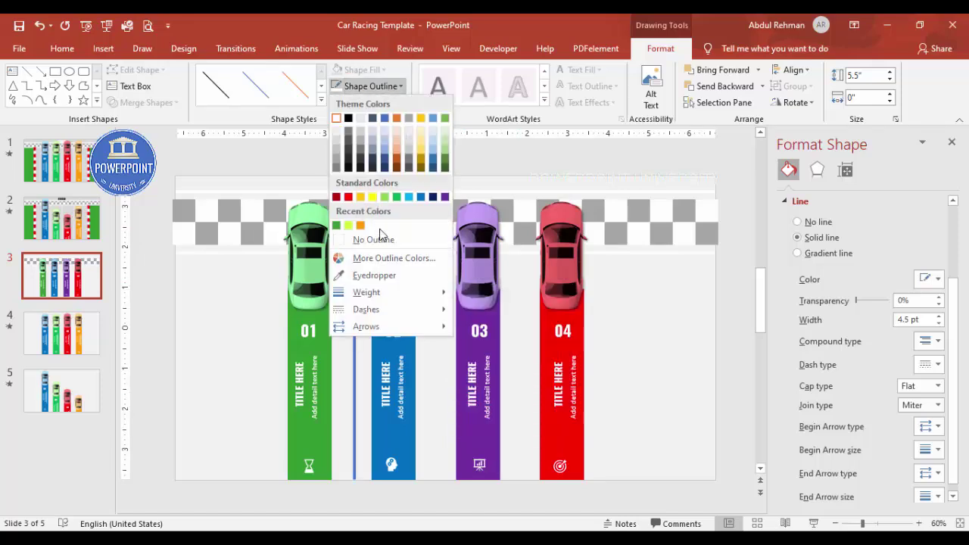
pyautogui.moveTo(411, 313)
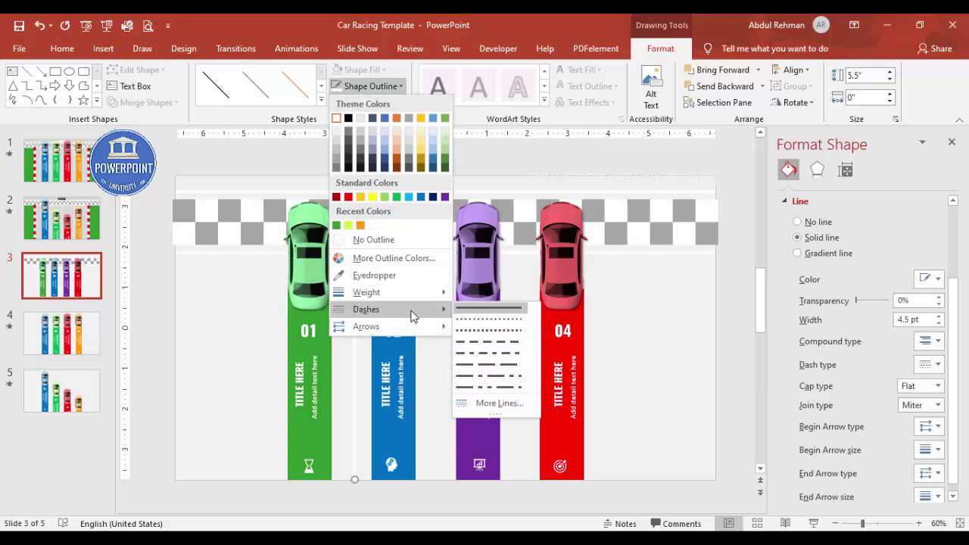
pyautogui.click(489, 366)
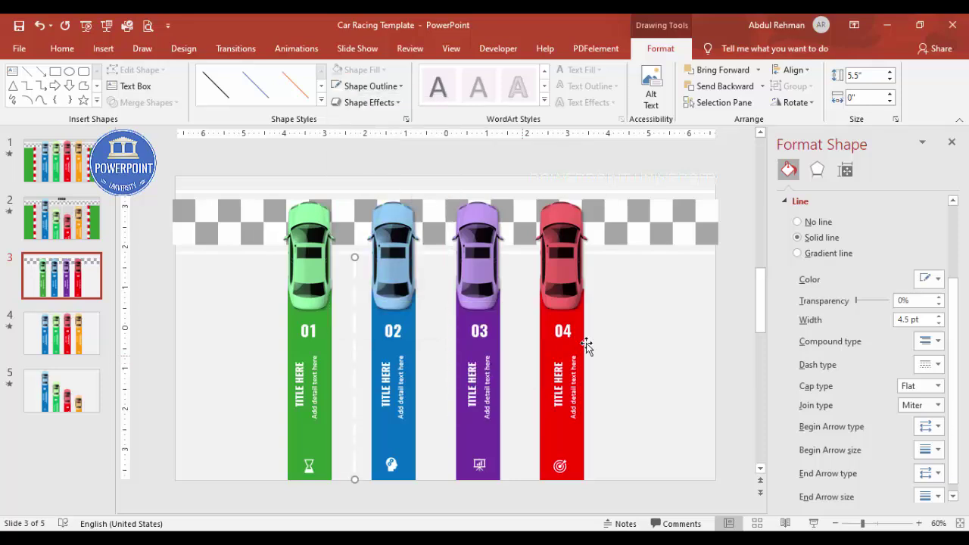
# Step: Change the slide background's solid fill to White, Background 1, Darker 15%
pyautogui.click(613, 329)
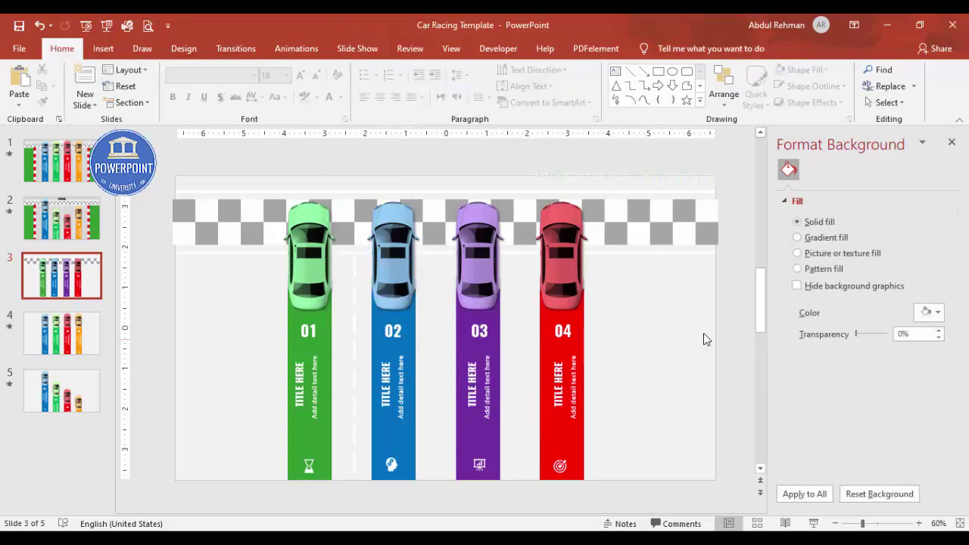
pyautogui.click(930, 312)
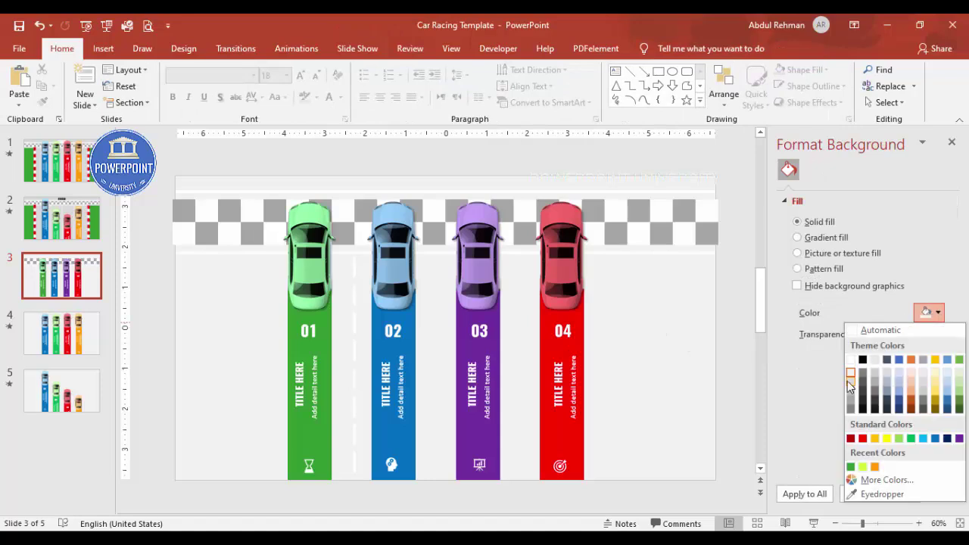
pyautogui.click(849, 381)
# Step: Nudge the dashed line slightly left, and place duplicates of it between the blue and purple lanes and the purple and red lanes
pyautogui.click(353, 306)
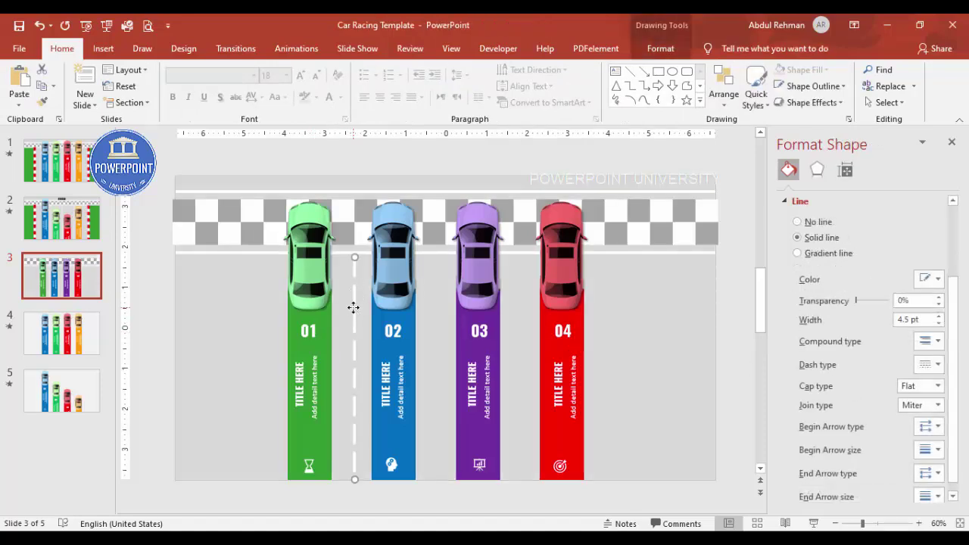
pyautogui.press('Left')
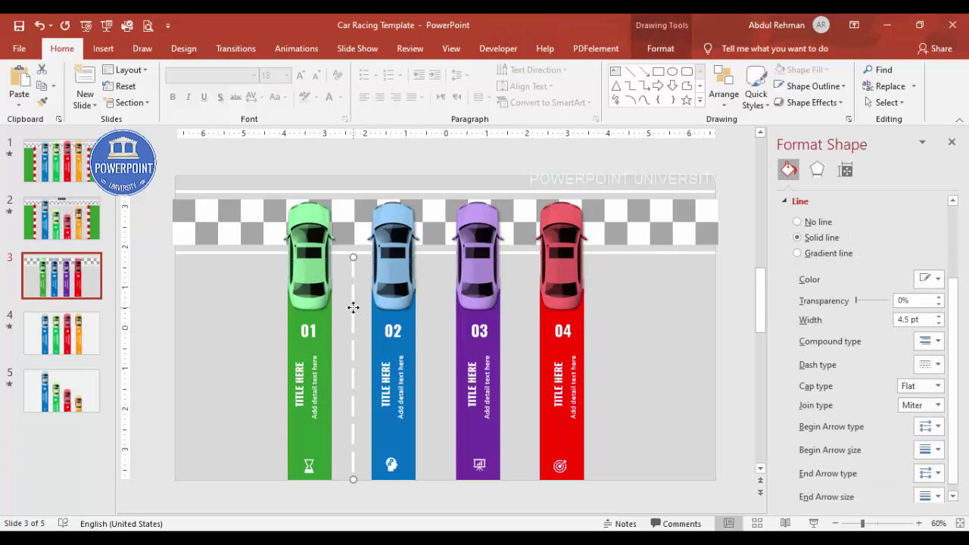
pyautogui.hotkey('ctrl', 'd')
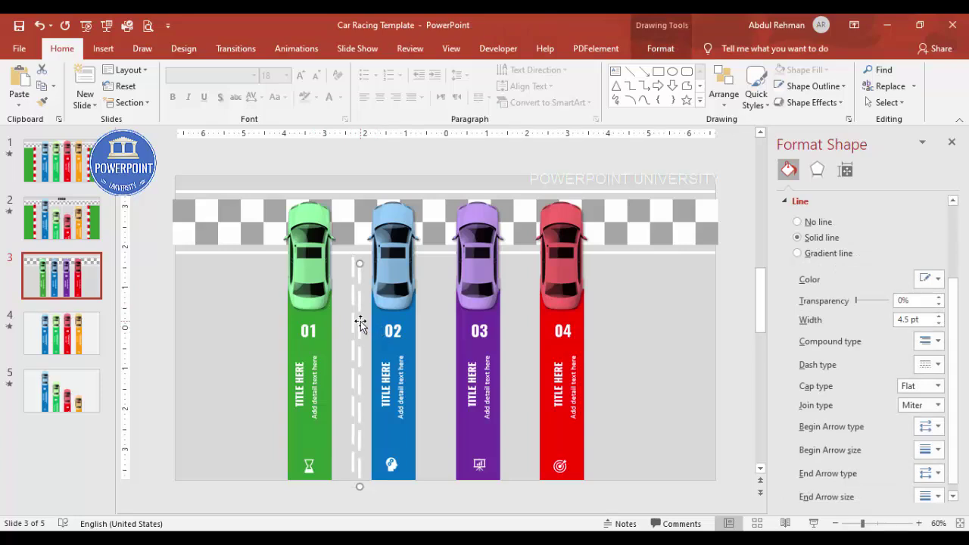
pyautogui.moveTo(361, 321); pyautogui.dragTo(437, 312)
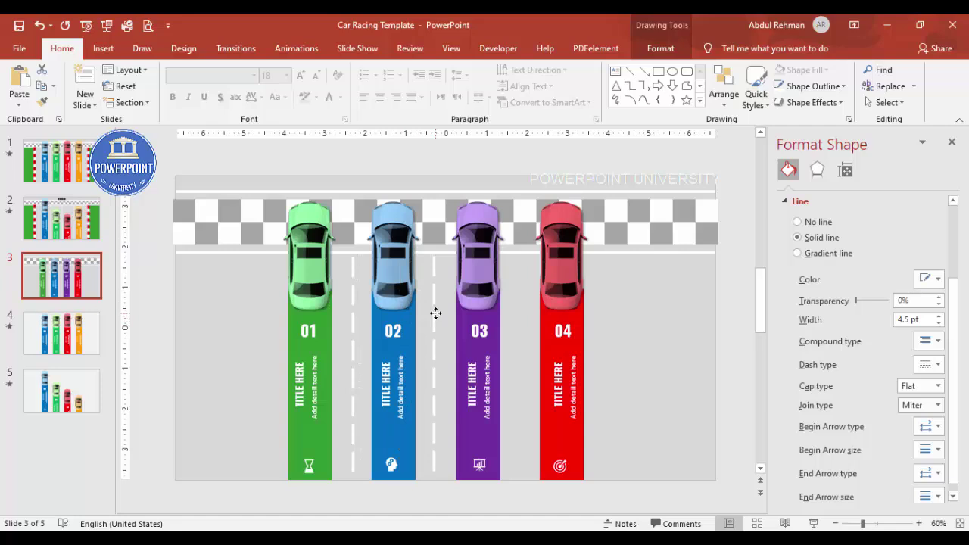
pyautogui.hotkey('ctrl', 'd')
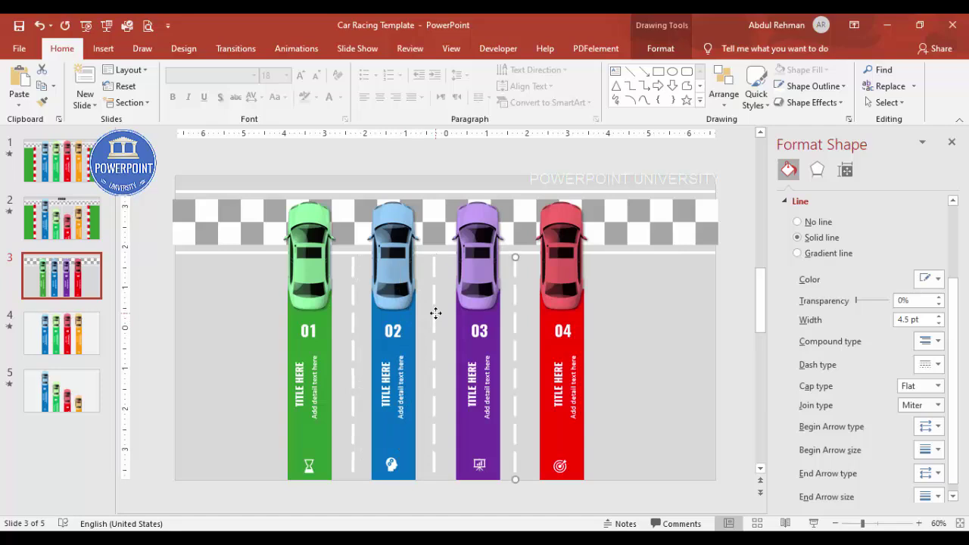
pyautogui.press('Right')
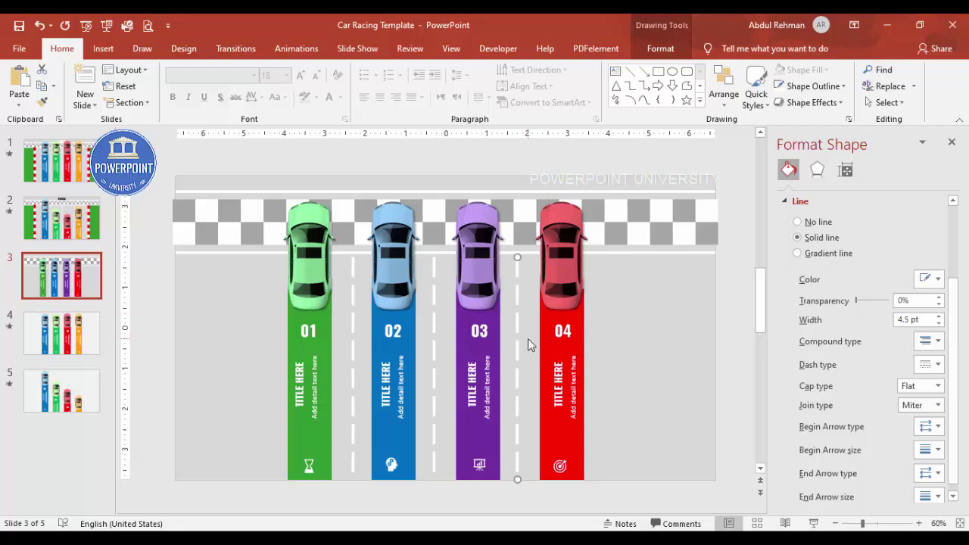
pyautogui.click(621, 325)
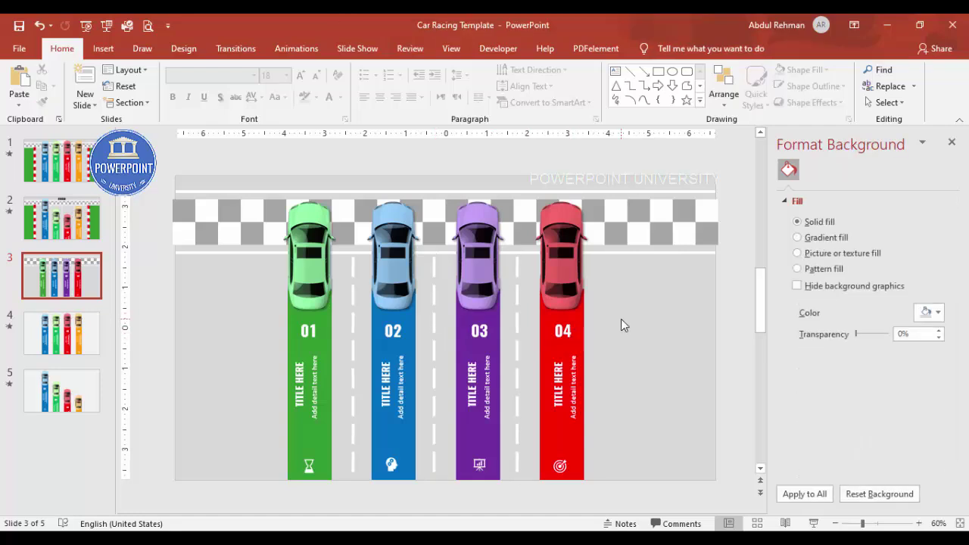
# Step: Group the green lane with its number, texts and icon, and group the blue lane's parts the same way
pyautogui.moveTo(339, 501); pyautogui.dragTo(245, 270)
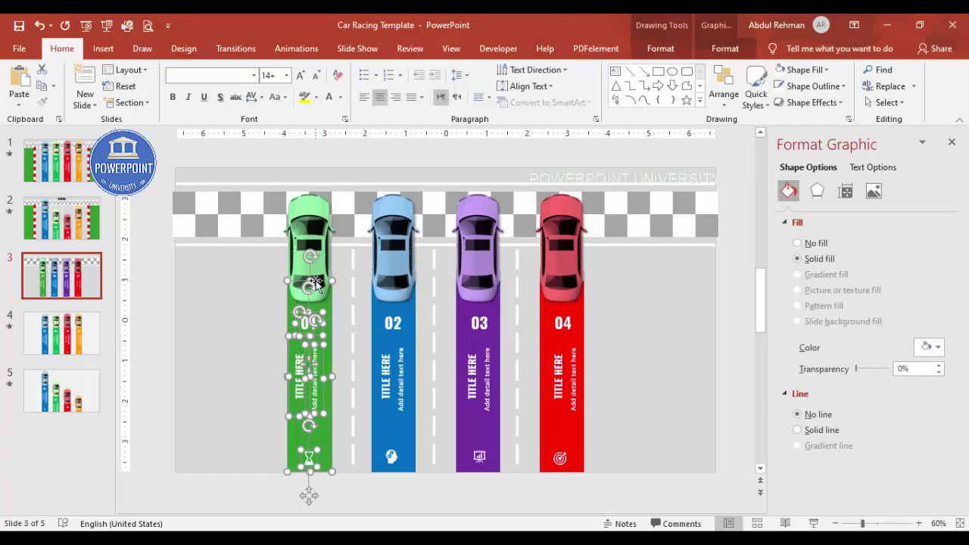
pyautogui.scroll(1, 314, 303)
pyautogui.moveTo(426, 512); pyautogui.dragTo(352, 271)
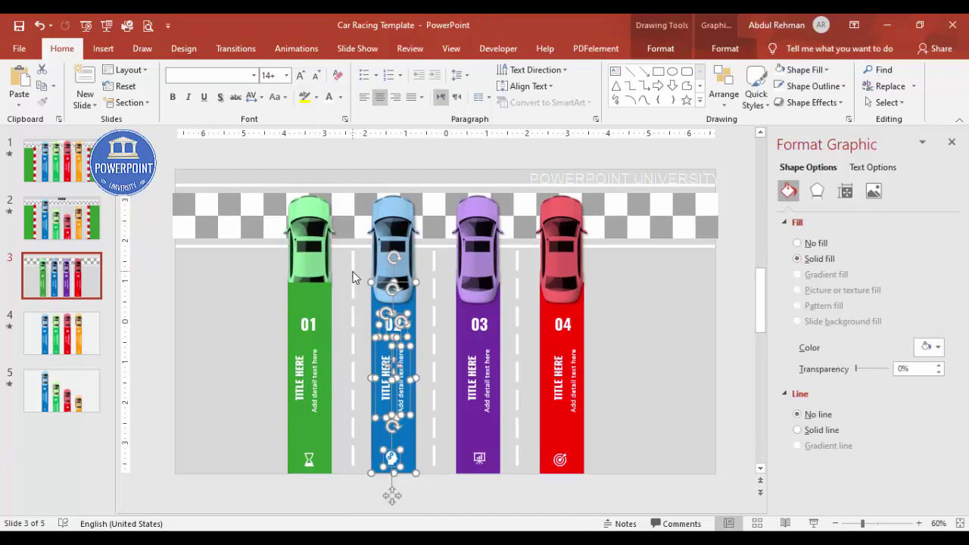
pyautogui.hotkey('ctrl', 'g')
pyautogui.scroll(1, 355, 279)
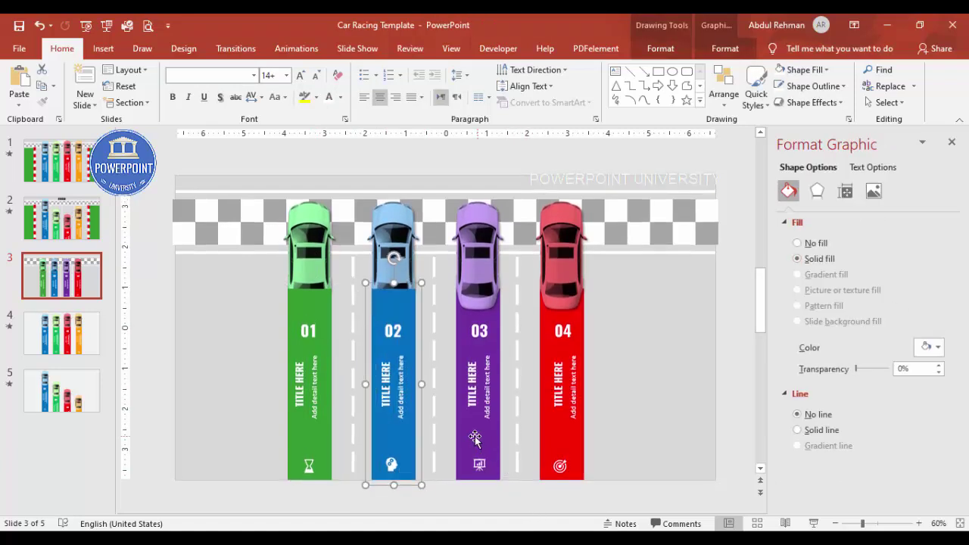
# Step: Group the purple lane with its presentation board icon, detail text, title and number 03
pyautogui.click(475, 437)
pyautogui.scroll(-1, 479, 468)
pyautogui.keyDown('shift'); pyautogui.click(479, 464); pyautogui.keyUp('shift')
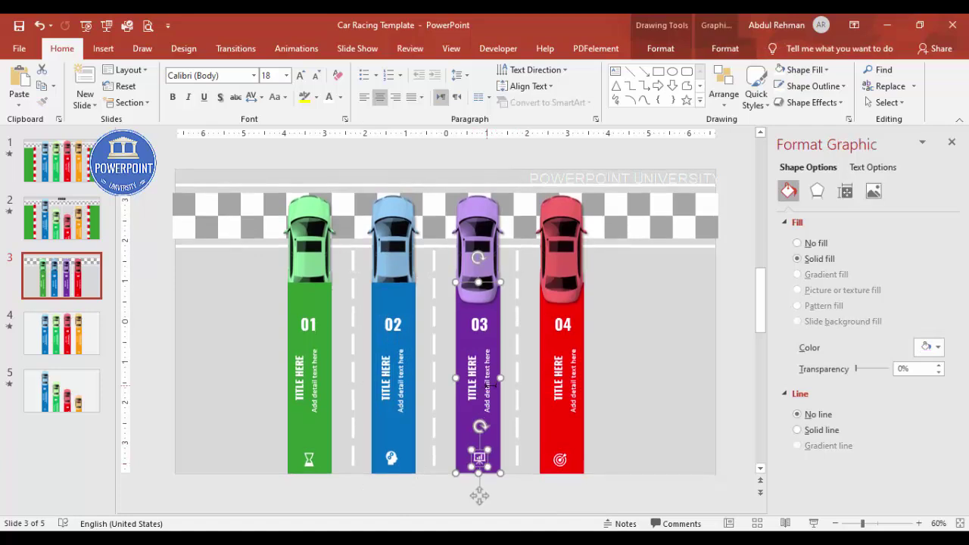
pyautogui.keyDown('shift'); pyautogui.click(486, 386); pyautogui.keyUp('shift')
pyautogui.keyDown('shift'); pyautogui.click(471, 378); pyautogui.keyUp('shift')
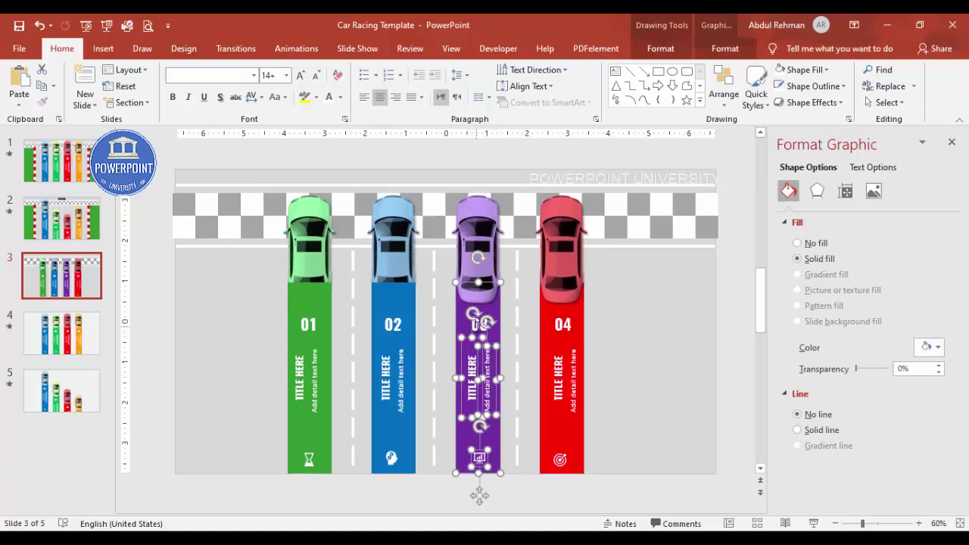
pyautogui.keyDown('shift'); pyautogui.click(478, 324); pyautogui.keyUp('shift')
pyautogui.hotkey('ctrl', 'g')
pyautogui.scroll(1, 552, 417)
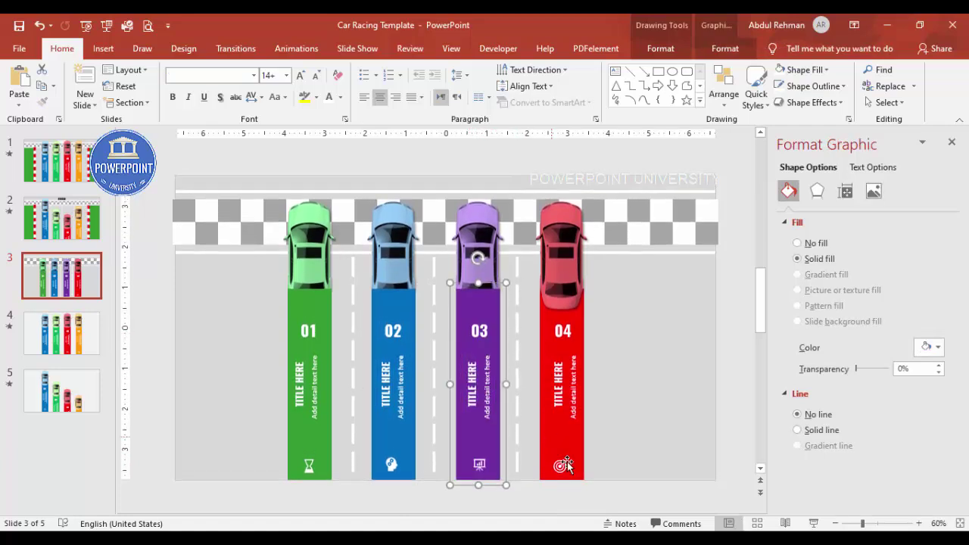
# Step: Group the red lane with its number 04, title, detail text and target icon
pyautogui.moveTo(600, 493); pyautogui.dragTo(527, 268)
pyautogui.scroll(-1, 528, 268)
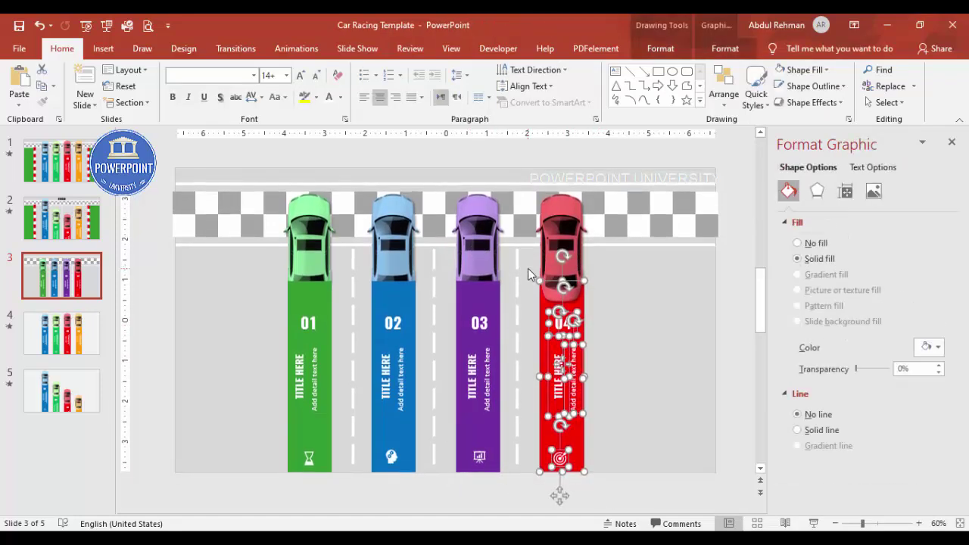
pyautogui.hotkey('ctrl', 'g')
pyautogui.scroll(1, 527, 268)
# Step: Send all four grouped lanes to the back, behind the cars
pyautogui.keyDown('shift'); pyautogui.click(486, 326); pyautogui.keyUp('shift')
pyautogui.keyDown('shift'); pyautogui.click(412, 326); pyautogui.keyUp('shift')
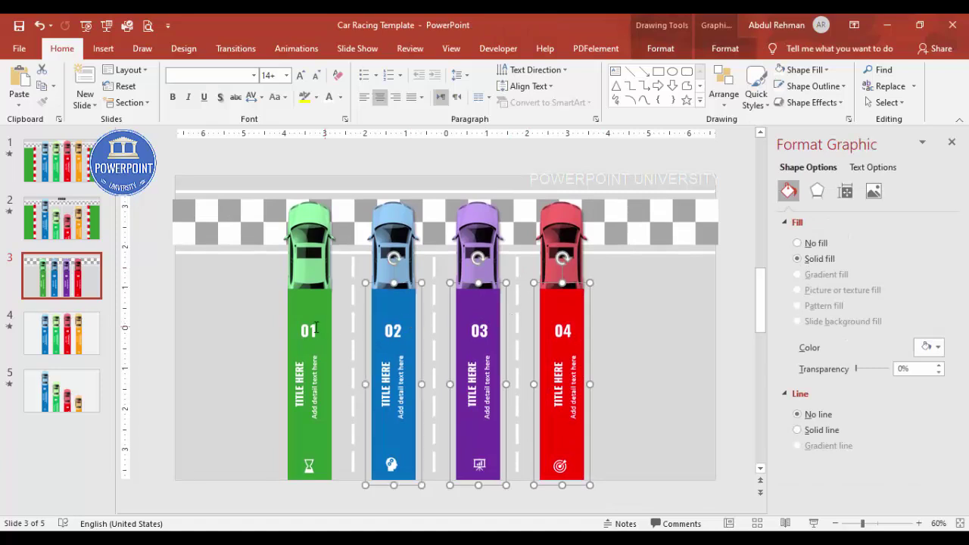
pyautogui.keyDown('shift'); pyautogui.click(315, 327); pyautogui.keyUp('shift')
pyautogui.click(724, 49)
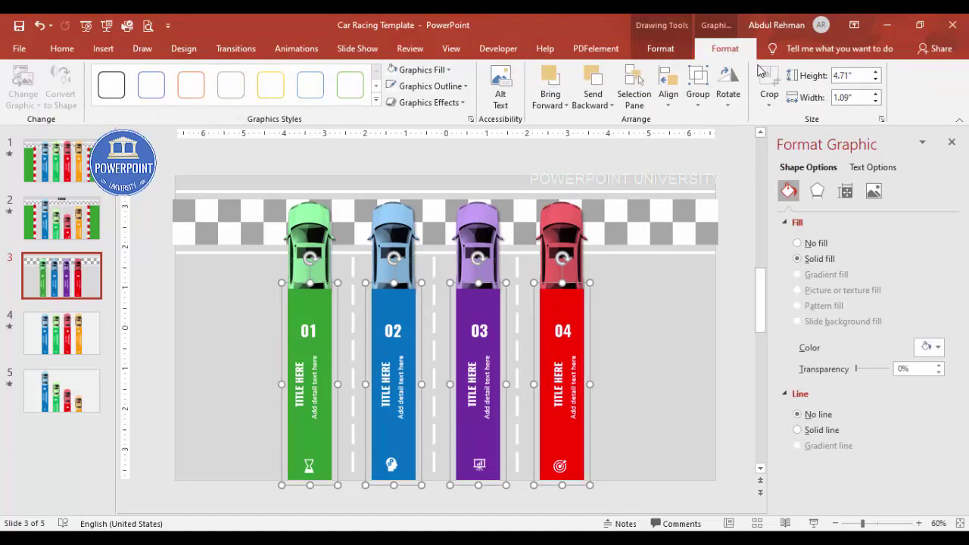
pyautogui.click(611, 105)
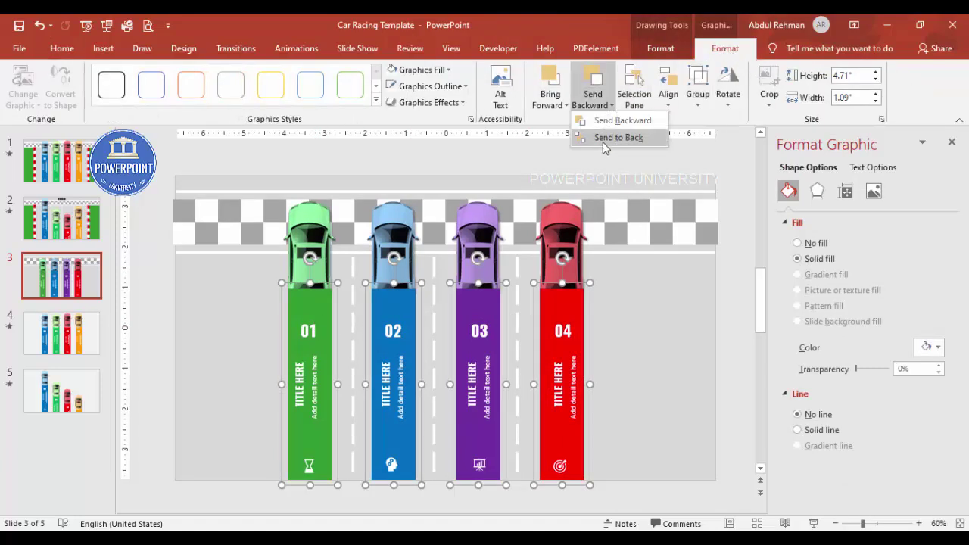
pyautogui.click(619, 137)
pyautogui.click(611, 375)
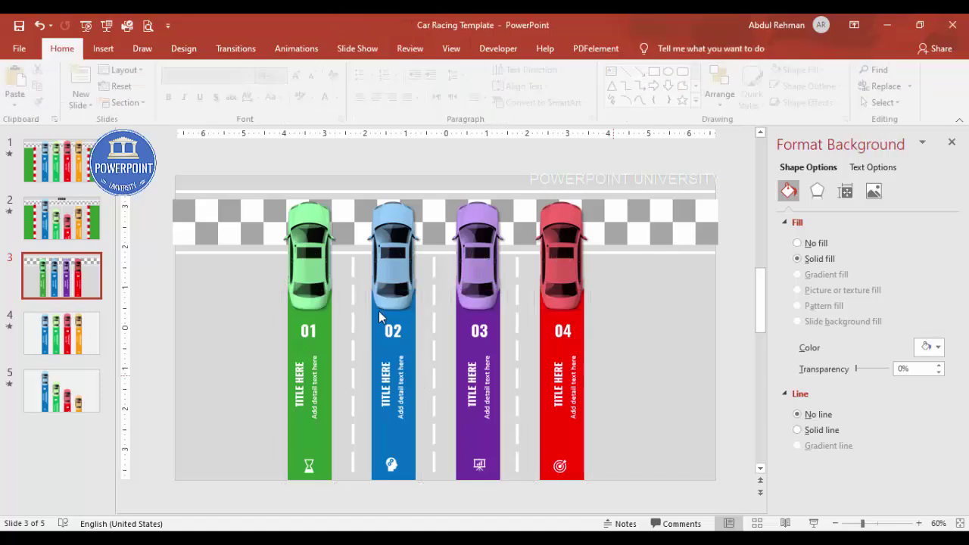
# Step: Bring the four car pictures to the front of the slide
pyautogui.click(326, 270)
pyautogui.keyDown('shift'); pyautogui.click(389, 271); pyautogui.keyUp('shift')
pyautogui.keyDown('shift'); pyautogui.click(485, 276); pyautogui.keyUp('shift')
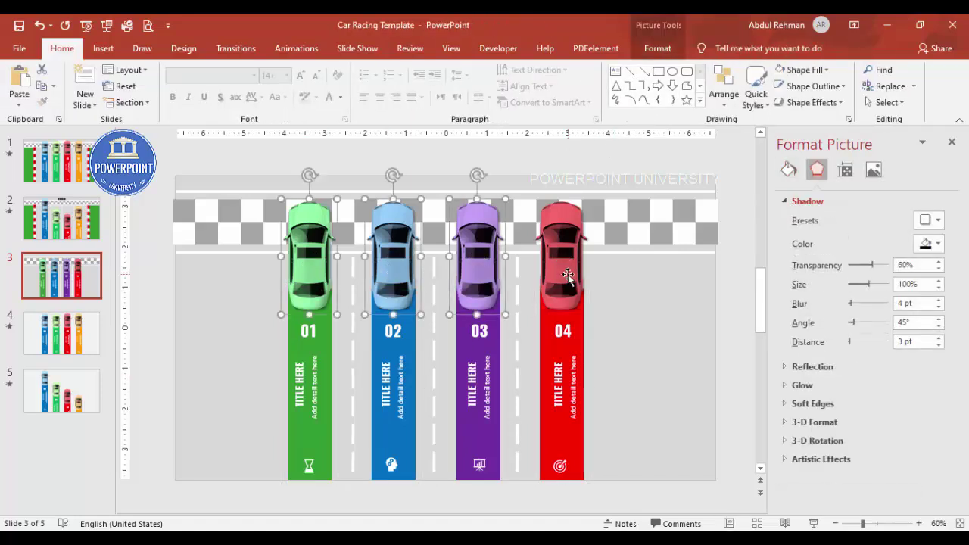
pyautogui.keyDown('shift'); pyautogui.click(567, 277); pyautogui.keyUp('shift')
pyautogui.click(656, 48)
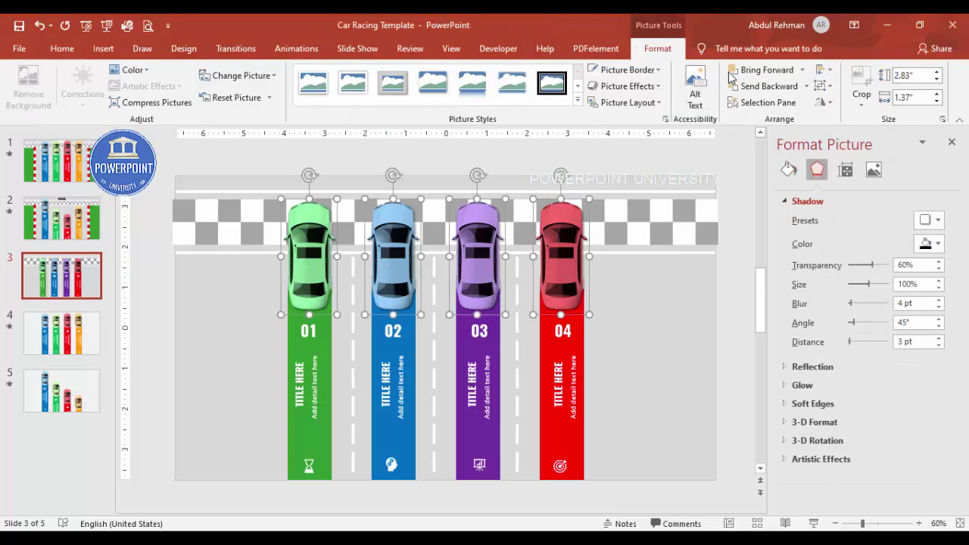
pyautogui.click(801, 69)
pyautogui.click(780, 101)
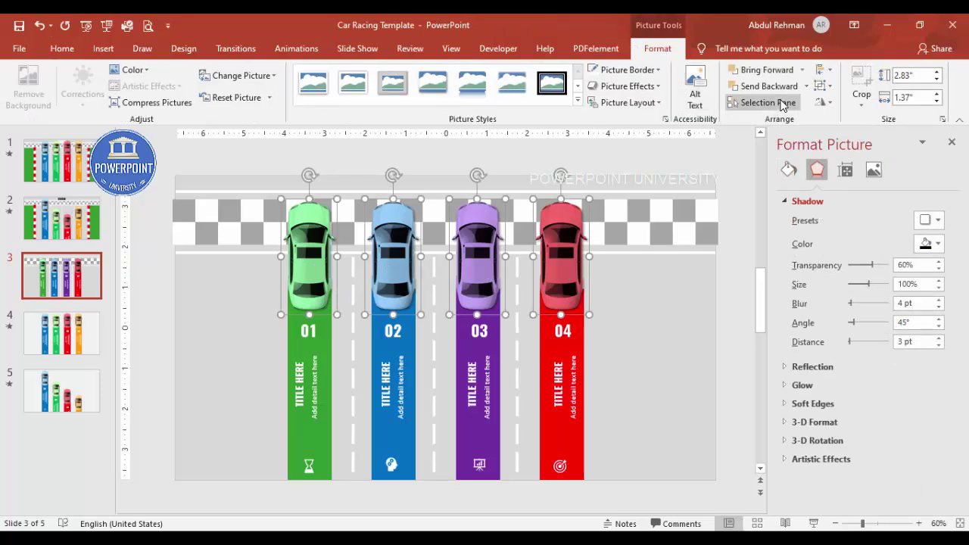
pyautogui.click(646, 355)
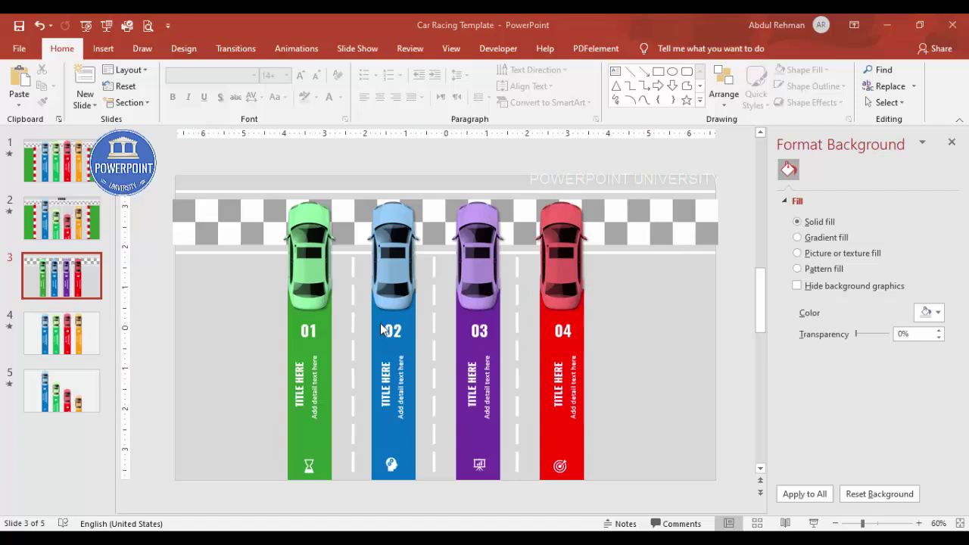
# Step: Draw a rectangle about 0.63" high and 0.42" wide left of the green car, with no outline and a red fill
pyautogui.click(103, 50)
pyautogui.click(222, 106)
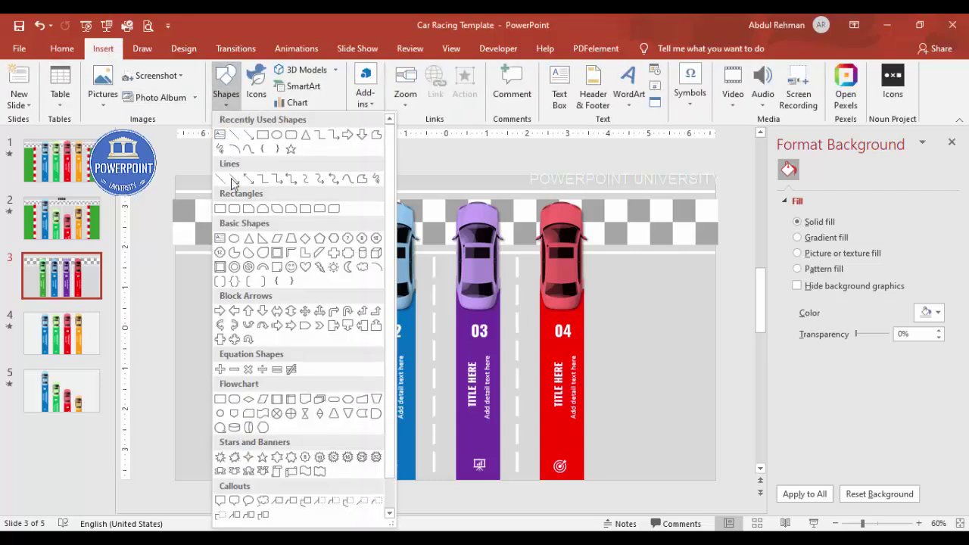
pyautogui.click(220, 209)
pyautogui.moveTo(229, 263); pyautogui.dragTo(249, 290)
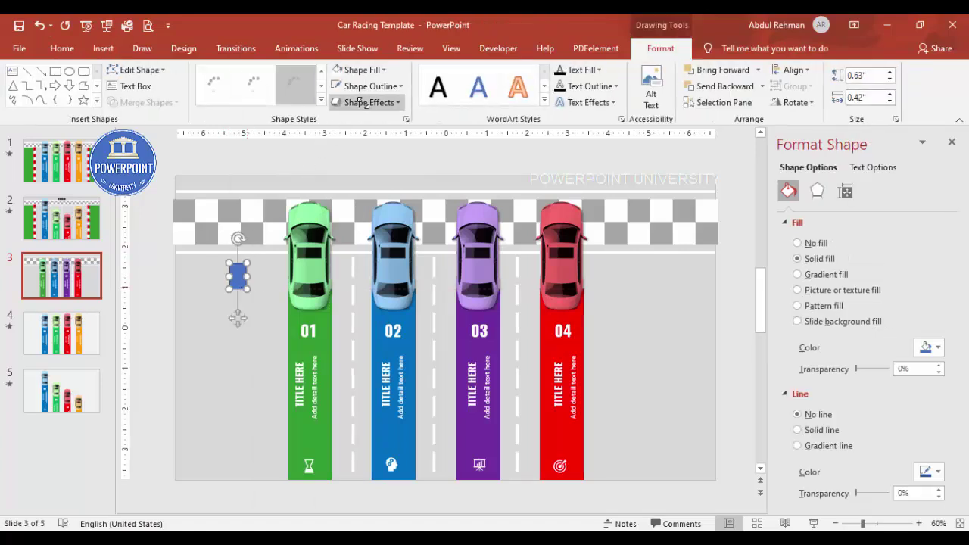
pyautogui.click(369, 89)
pyautogui.click(364, 240)
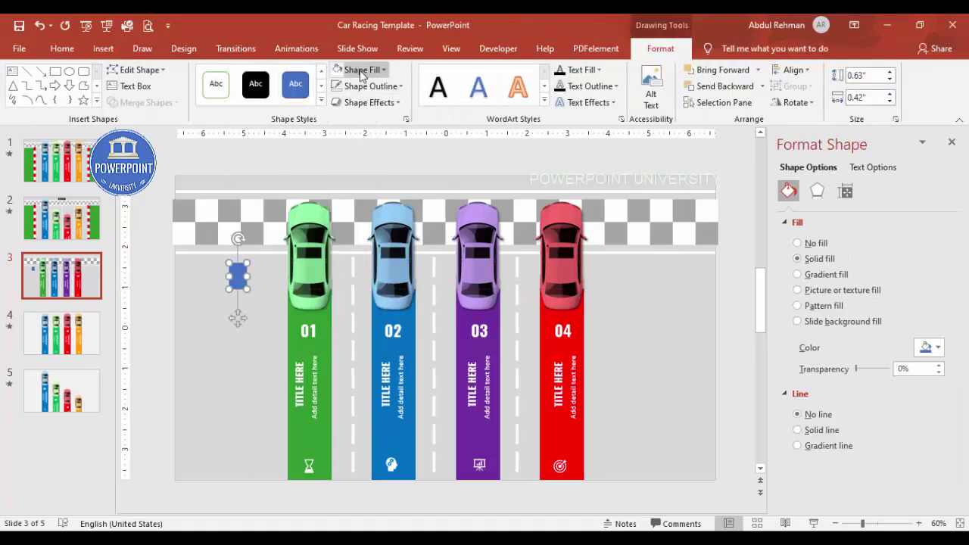
pyautogui.click(359, 69)
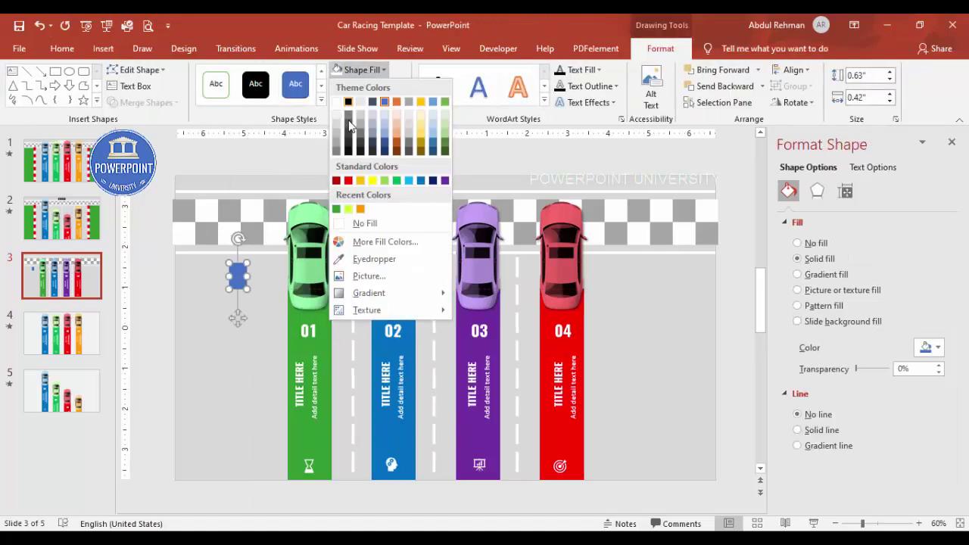
pyautogui.click(348, 181)
# Step: Duplicate the red rectangle, fill the copy with white, and stack it directly beneath the red one
pyautogui.hotkey('ctrl', 'd')
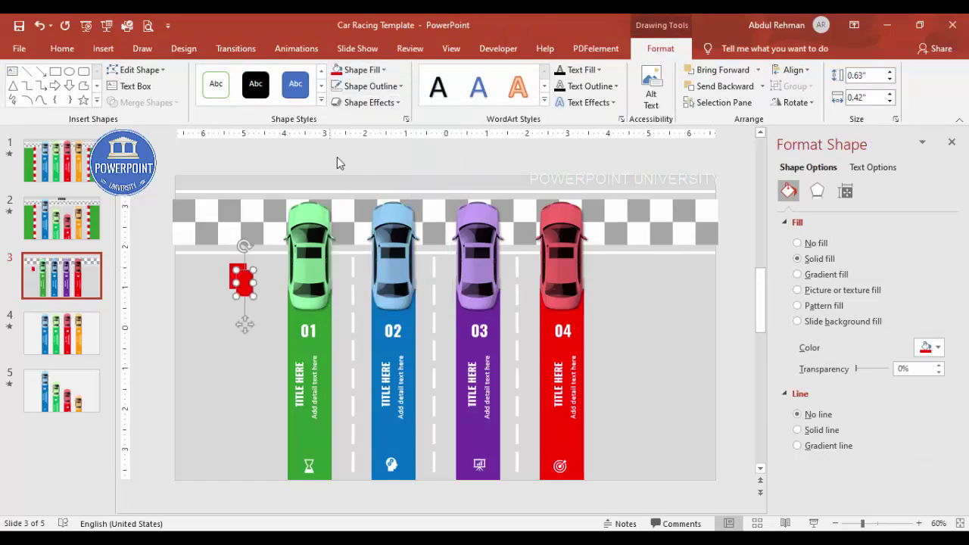
pyautogui.click(356, 70)
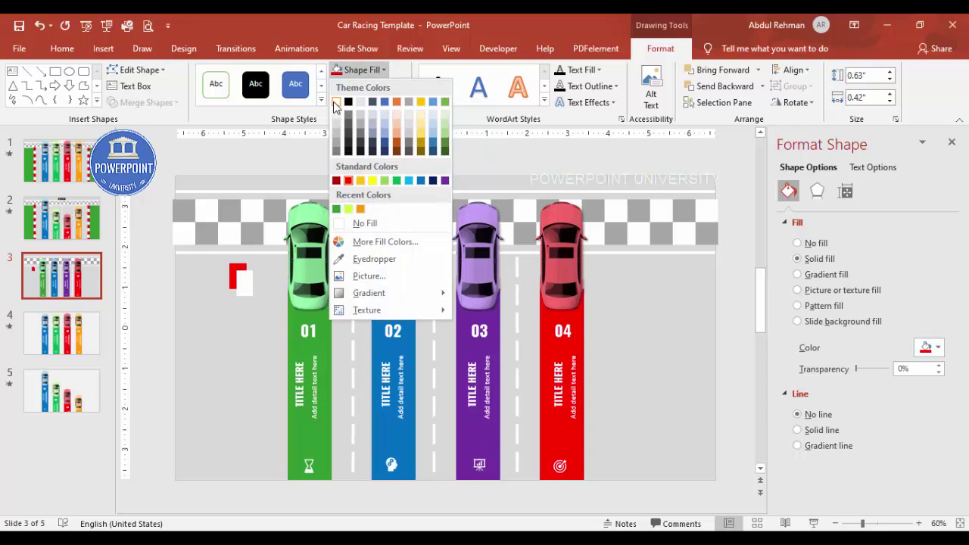
pyautogui.click(336, 103)
pyautogui.click(877, 523)
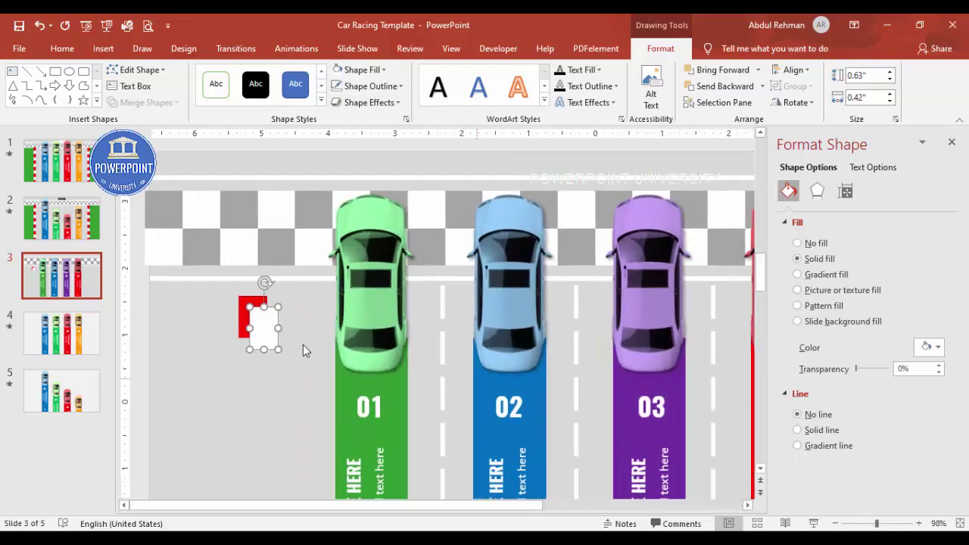
pyautogui.moveTo(259, 324); pyautogui.dragTo(281, 348)
pyautogui.keyDown('shift'); pyautogui.click(254, 321); pyautogui.keyUp('shift')
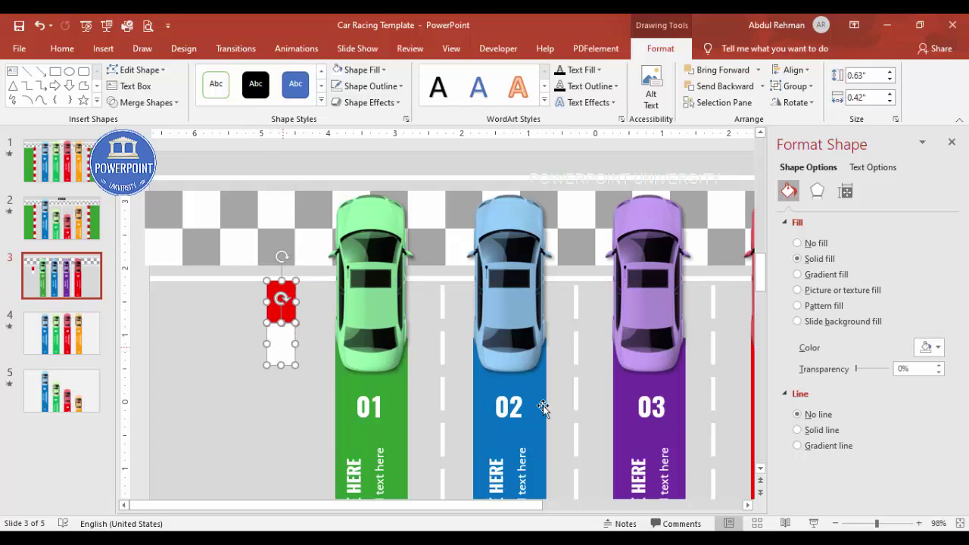
# Step: Group the red and white rectangles, then stack four copies of the pair straight down beside the green lane
pyautogui.click(960, 523)
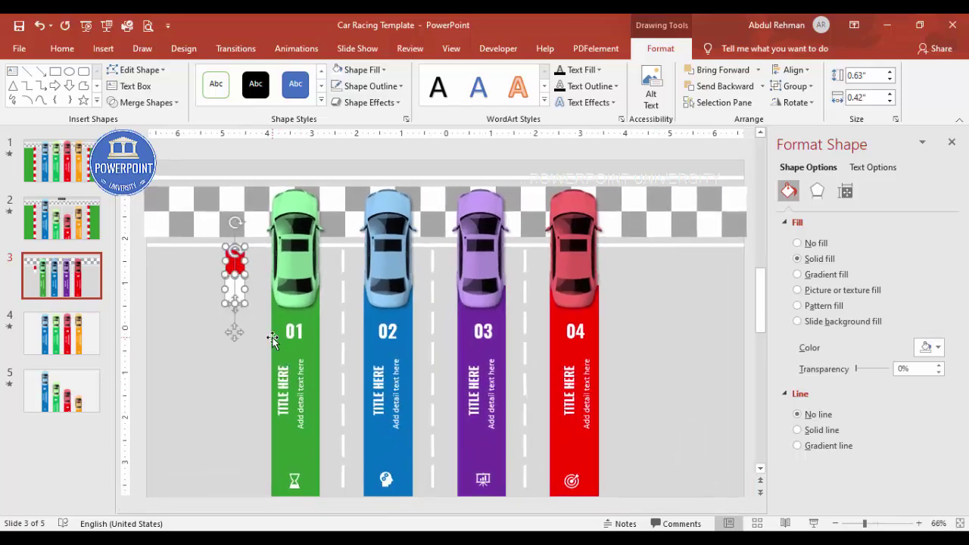
pyautogui.hotkey('ctrl', 'g')
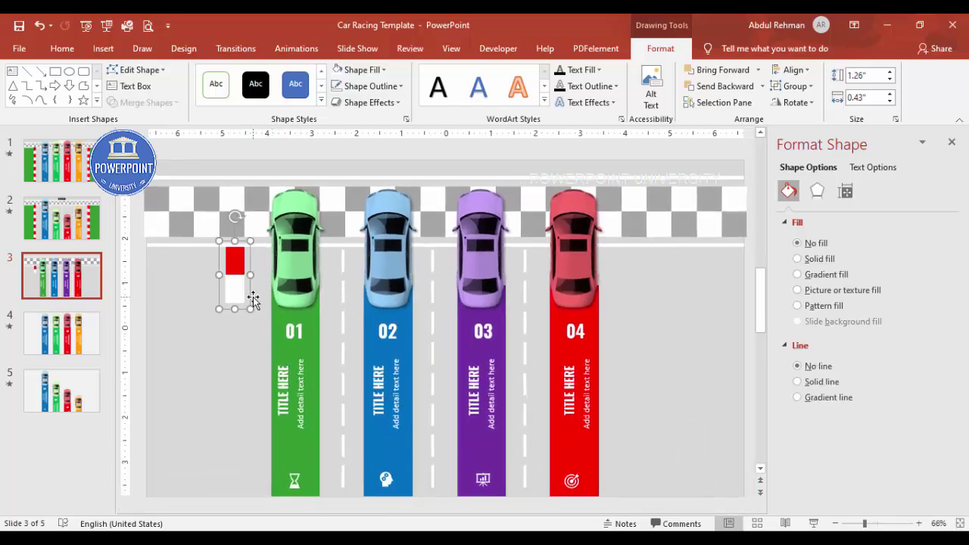
pyautogui.moveTo(253, 301); pyautogui.dragTo(238, 347)
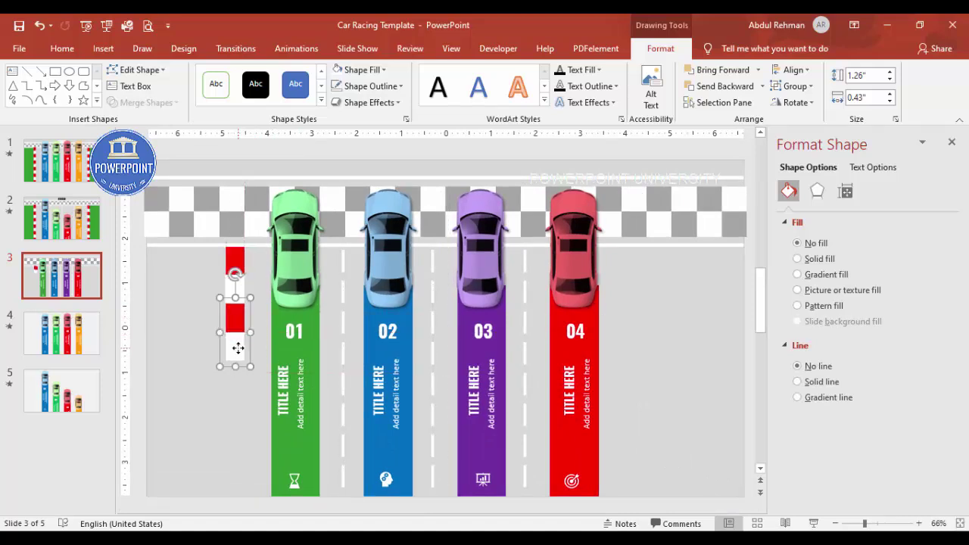
pyautogui.hotkey('ctrl', 'd')
pyautogui.hotkey('ctrl', 'd')
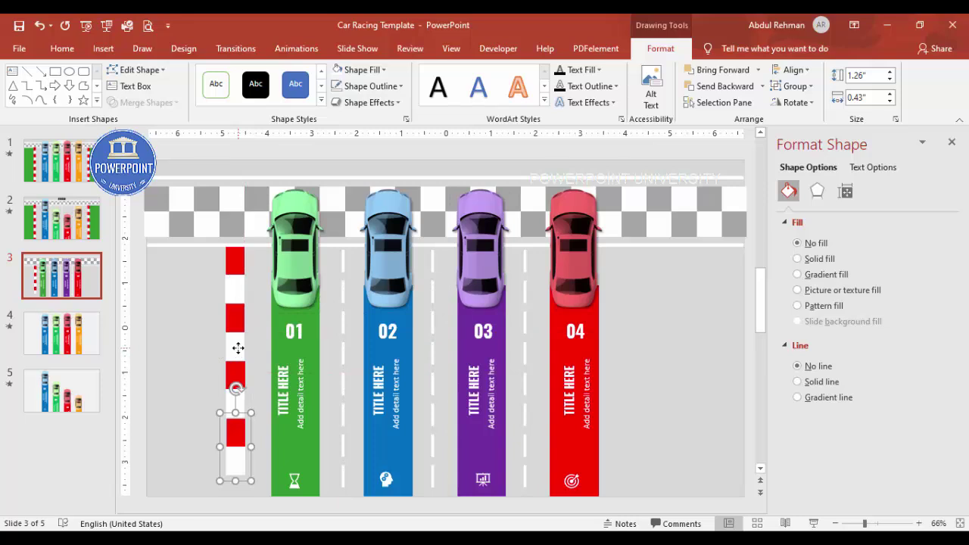
pyautogui.hotkey('ctrl', 'd')
# Step: Group all five red-white pairs into one curb and give it an outer shadow at a 135° angle
pyautogui.moveTo(266, 505)
pyautogui.mouseDown()
pyautogui.moveTo(201, 450)
pyautogui.moveTo(206, 201)
pyautogui.mouseUp()
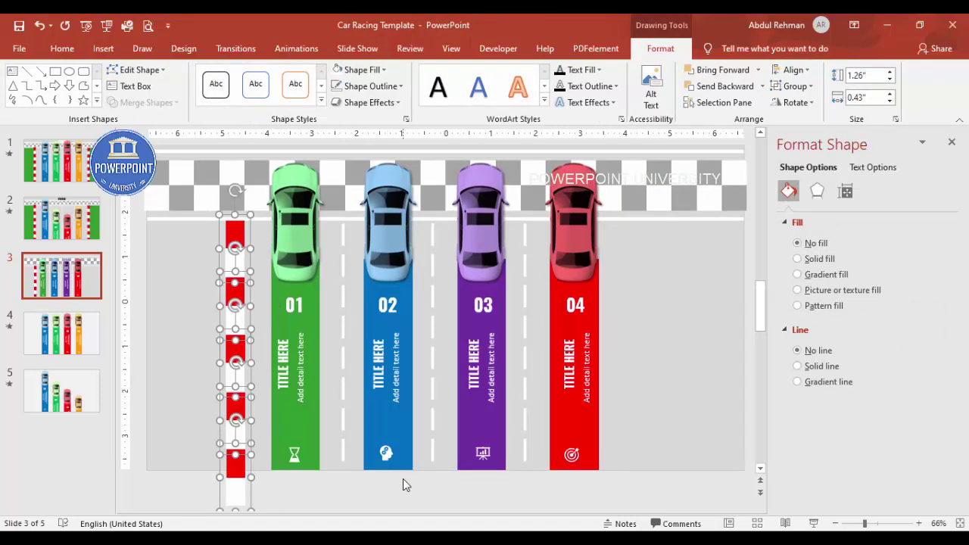
pyautogui.hotkey('ctrl', 'g')
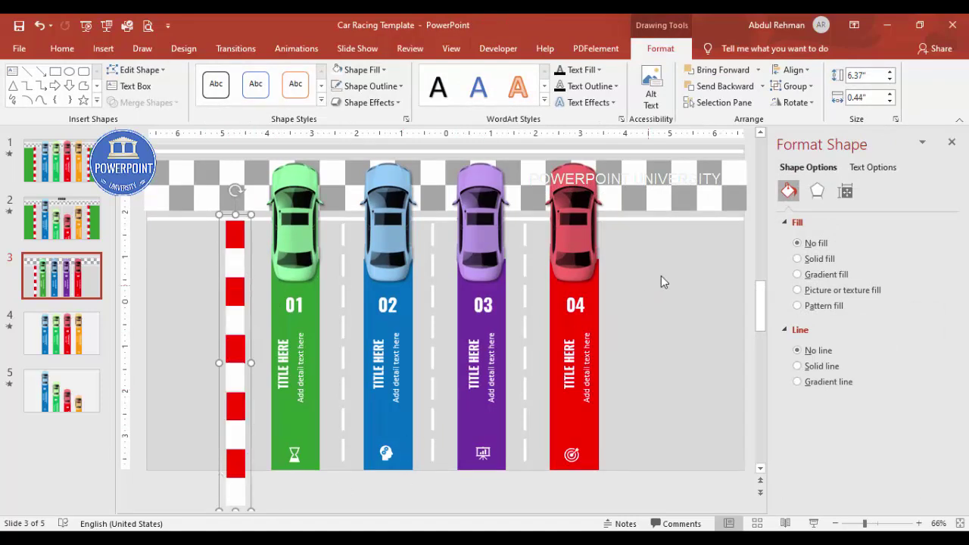
pyautogui.click(817, 191)
pyautogui.click(930, 241)
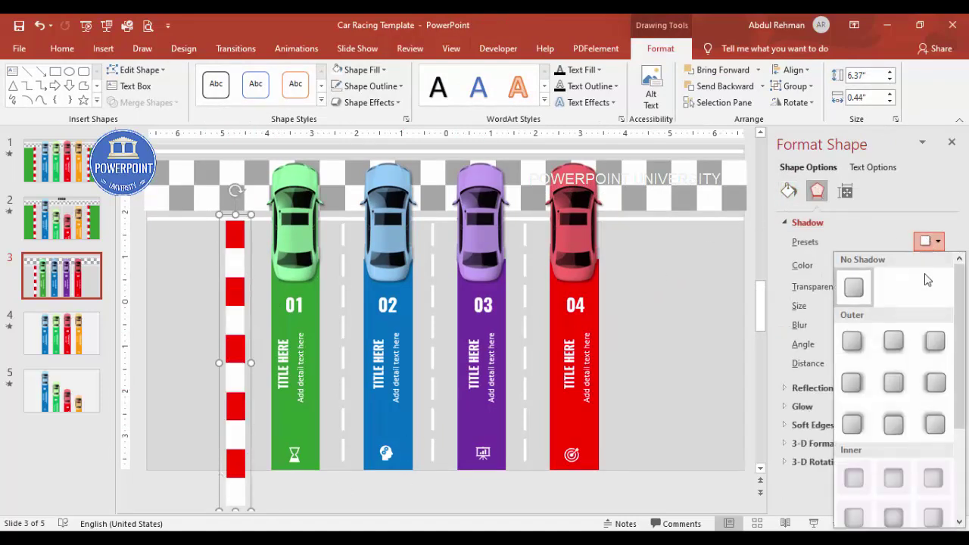
pyautogui.click(935, 341)
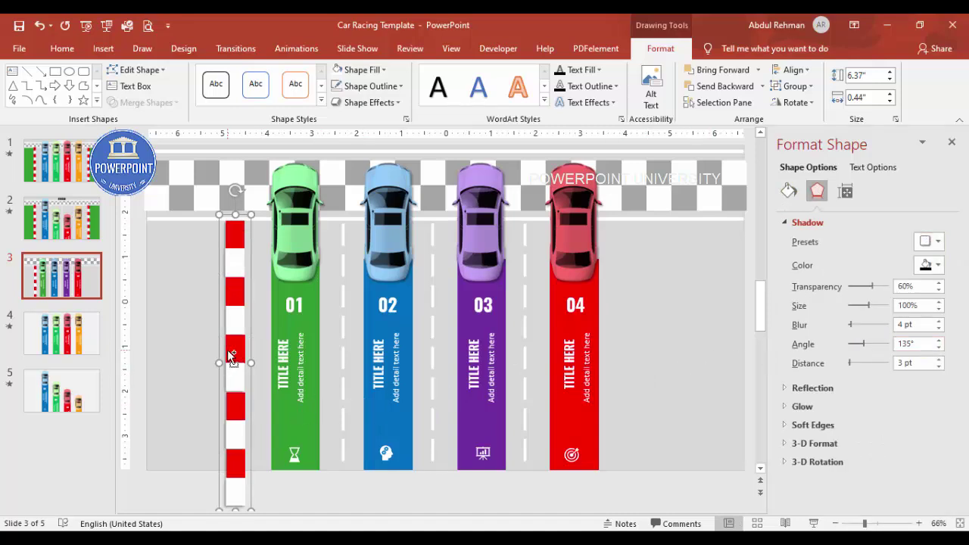
# Step: Place a copy of the red-white curb on the outer side of lane 04, level with the original
pyautogui.moveTo(229, 354); pyautogui.dragTo(625, 371)
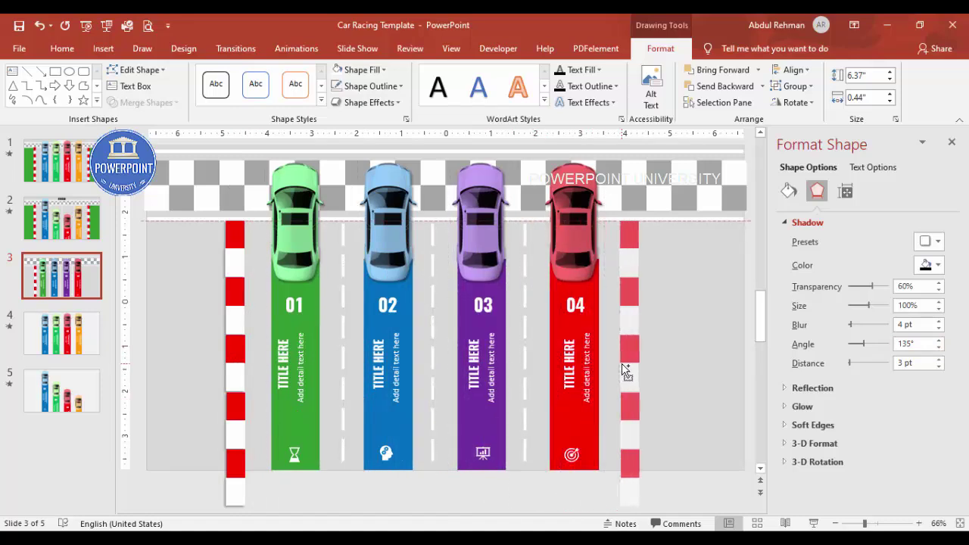
pyautogui.moveTo(626, 371); pyautogui.dragTo(634, 361)
pyautogui.click(656, 358)
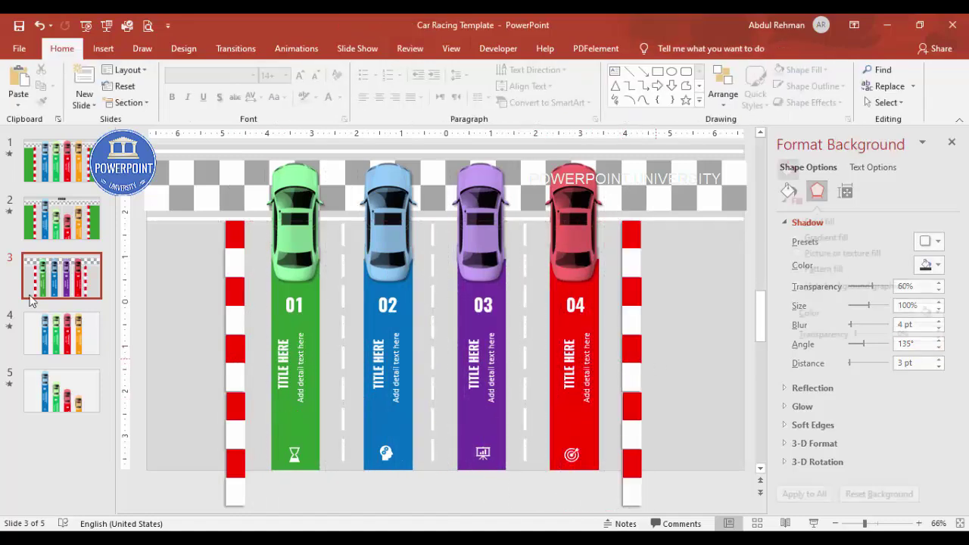
# Step: Draw a rectangle about 5.74" high and 1.8" wide between the slide's left edge and the left curb, with no outline
pyautogui.click(103, 49)
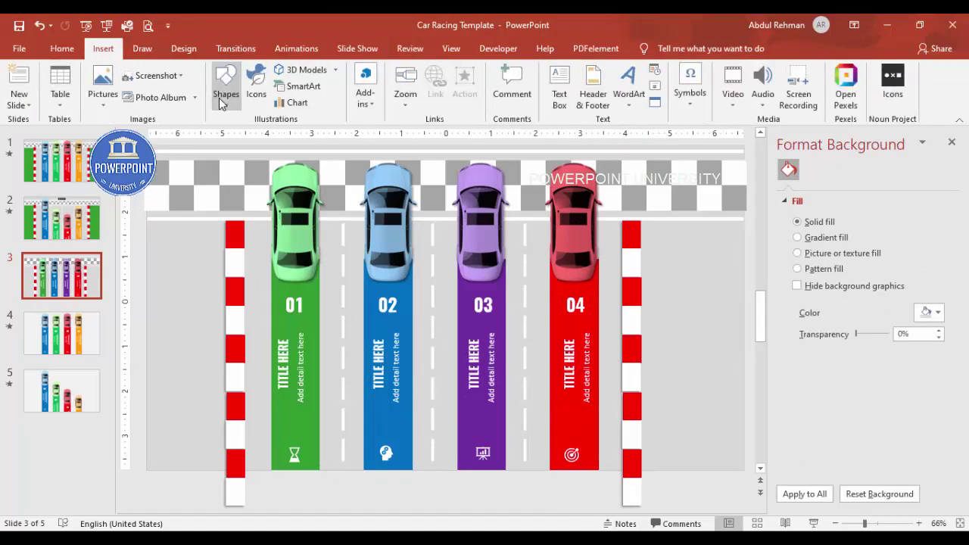
pyautogui.click(220, 102)
pyautogui.click(259, 135)
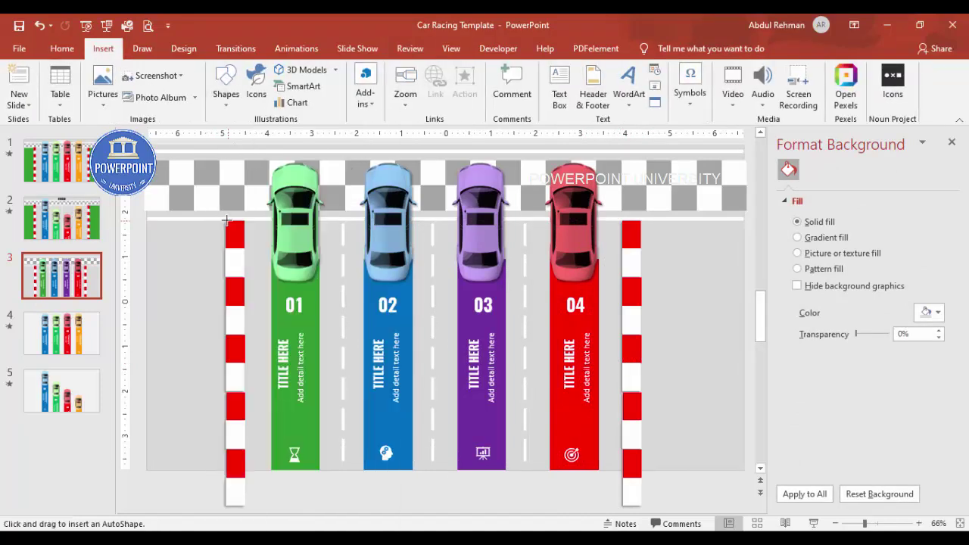
pyautogui.moveTo(226, 220); pyautogui.dragTo(146, 475)
pyautogui.click(380, 90)
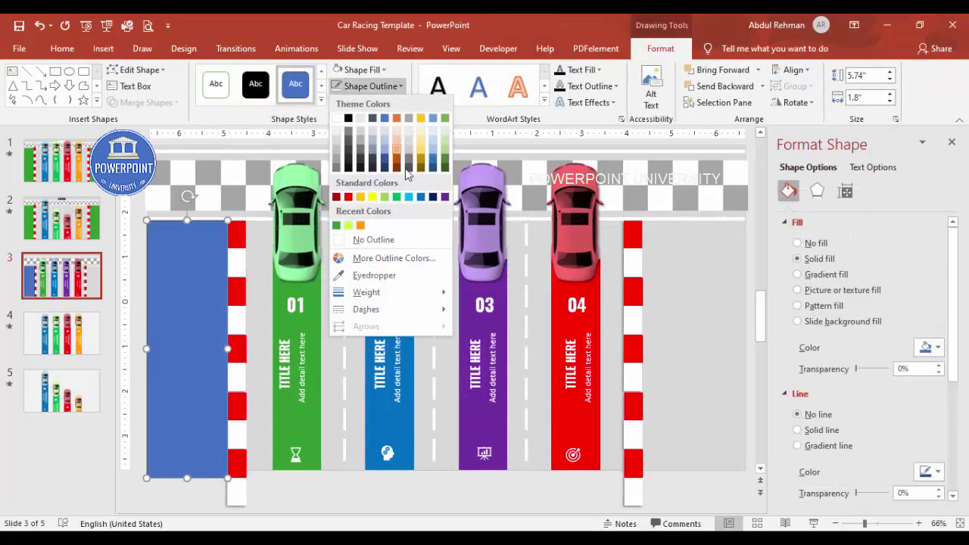
pyautogui.click(404, 235)
# Step: Fill the new rectangle with the recently used green and send it to the back
pyautogui.click(366, 72)
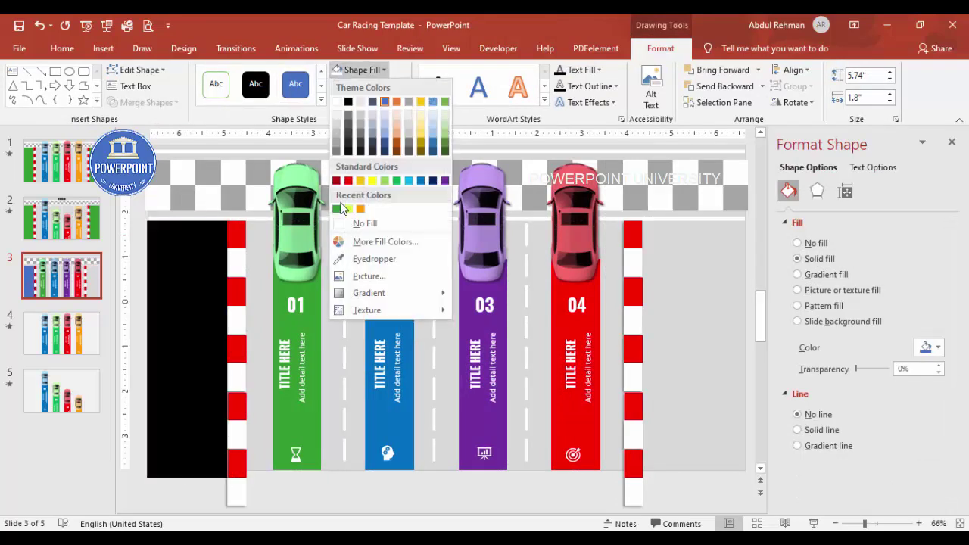
pyautogui.click(340, 209)
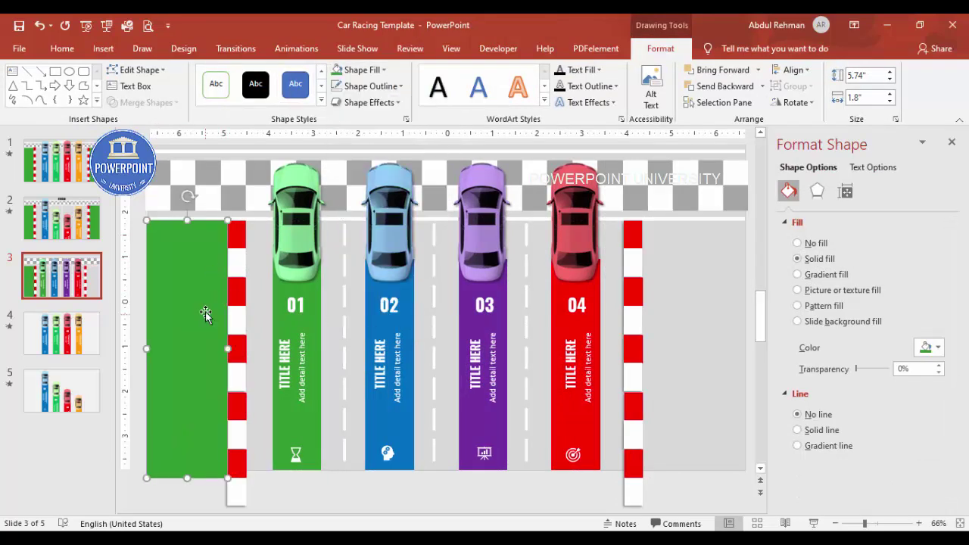
pyautogui.click(763, 86)
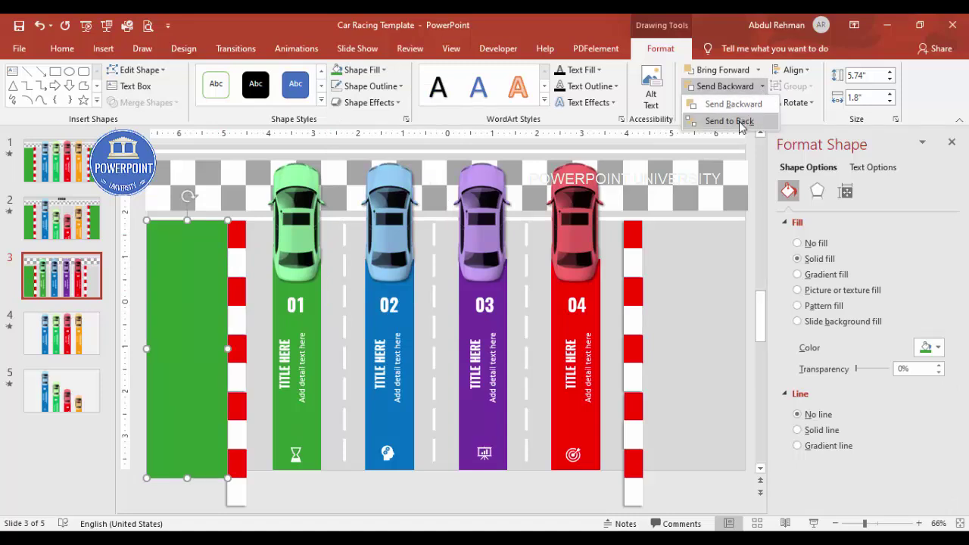
pyautogui.click(739, 120)
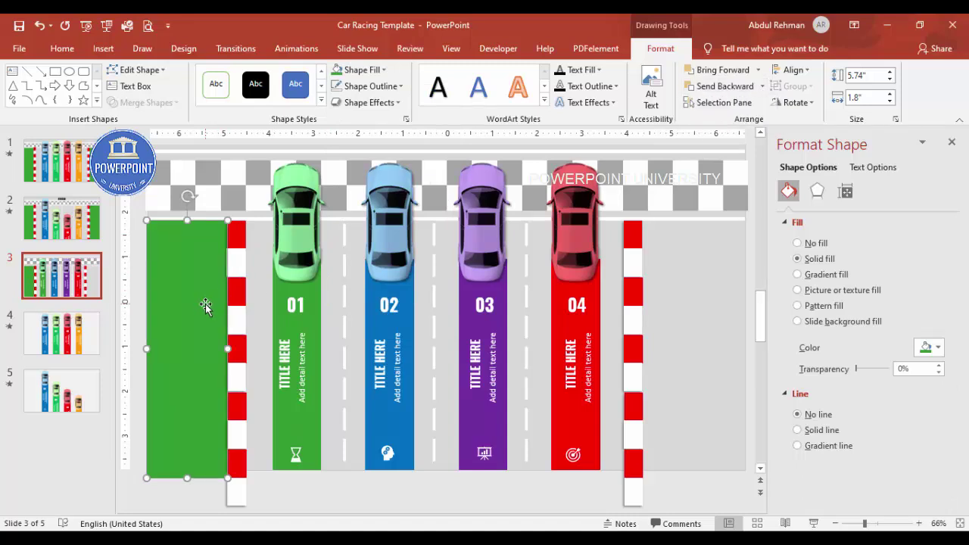
# Step: Copy the green rectangle beside the right curb, widen the copy to about 2.36" to reach the slide edge, and send it to the back
pyautogui.moveTo(202, 310); pyautogui.dragTo(690, 302)
pyautogui.moveTo(720, 347); pyautogui.dragTo(744, 347)
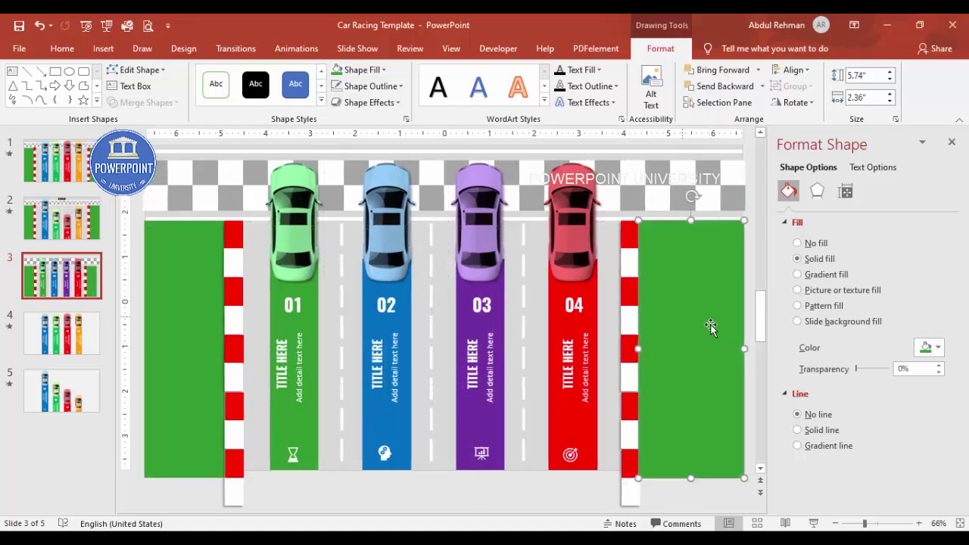
pyautogui.click(758, 86)
pyautogui.click(723, 118)
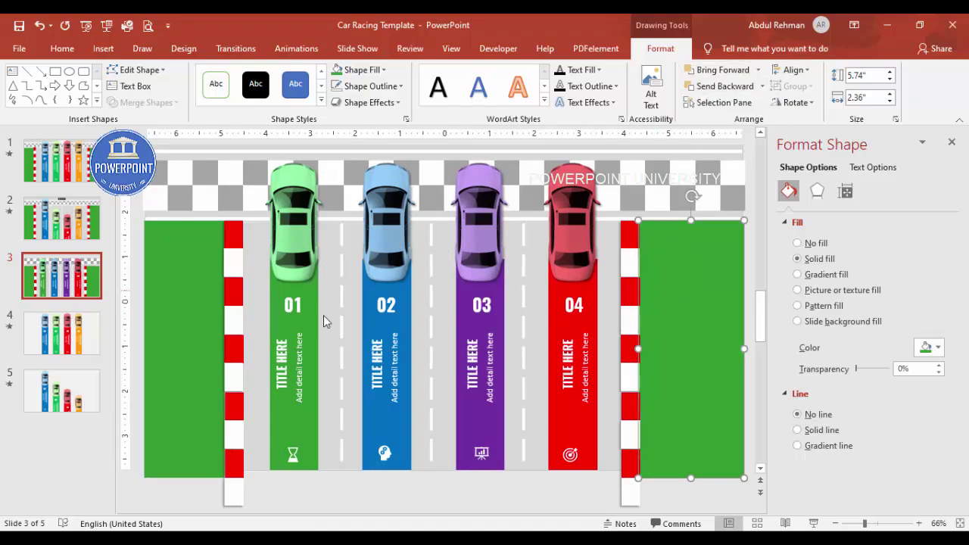
pyautogui.click(659, 147)
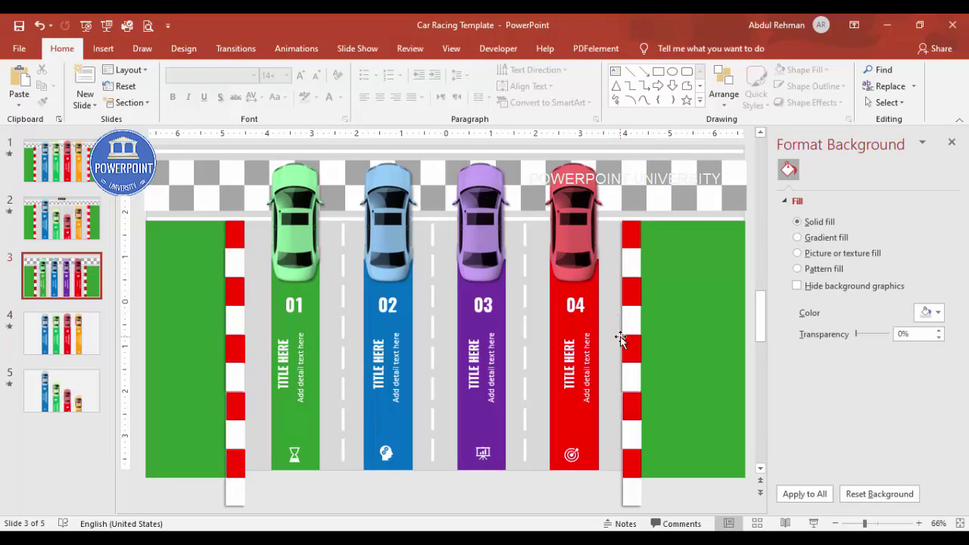
# Step: Close the formatting pane, show the Animation Pane, and apply a Fly In animation to the green car
pyautogui.click(952, 142)
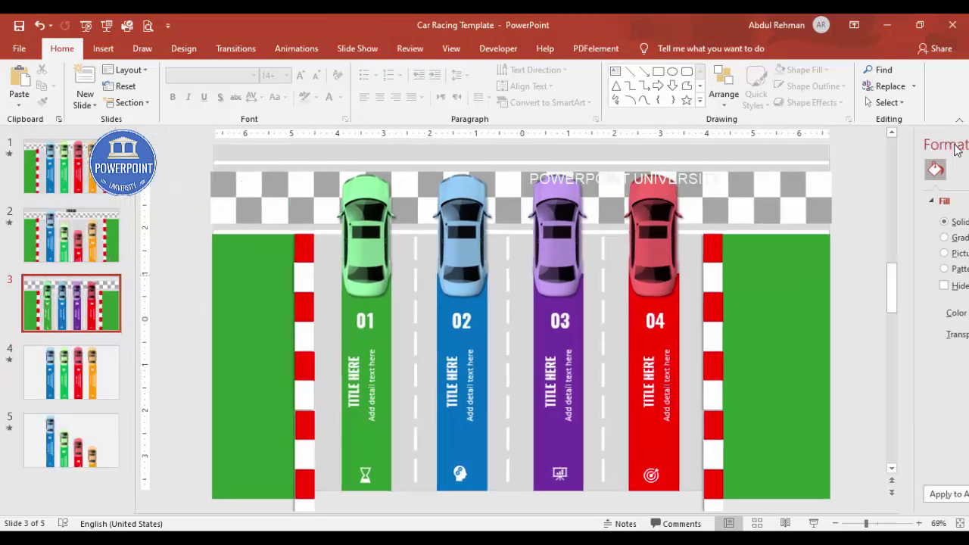
pyautogui.click(296, 48)
pyautogui.click(691, 73)
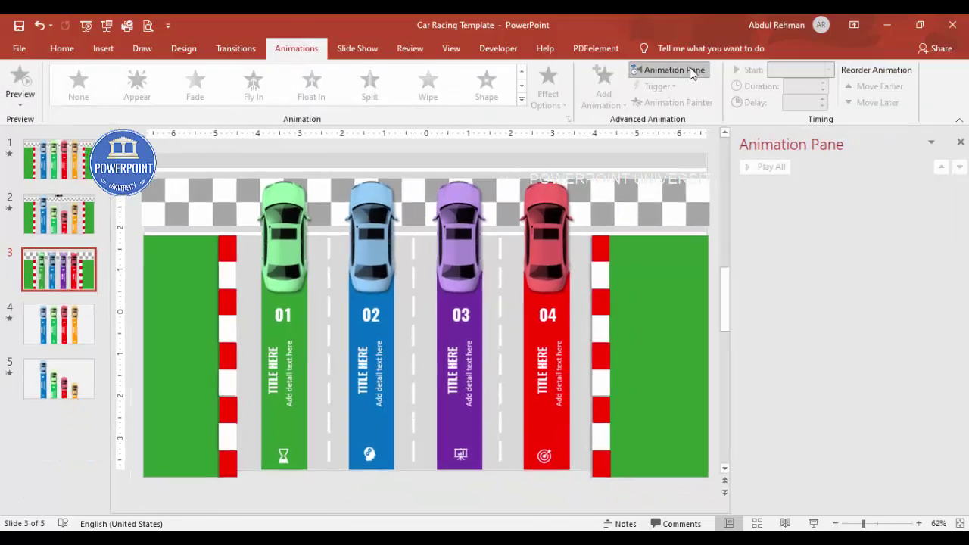
pyautogui.click(277, 234)
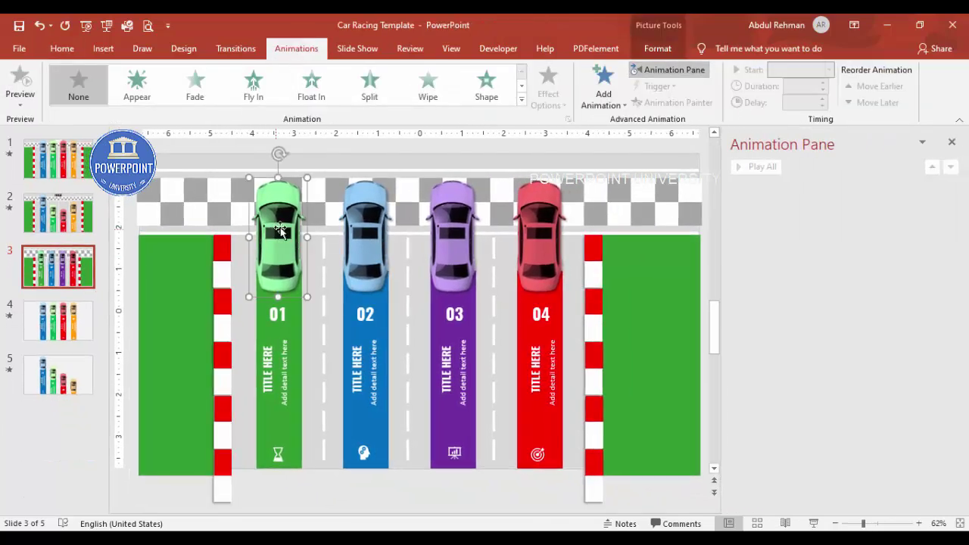
pyautogui.click(254, 85)
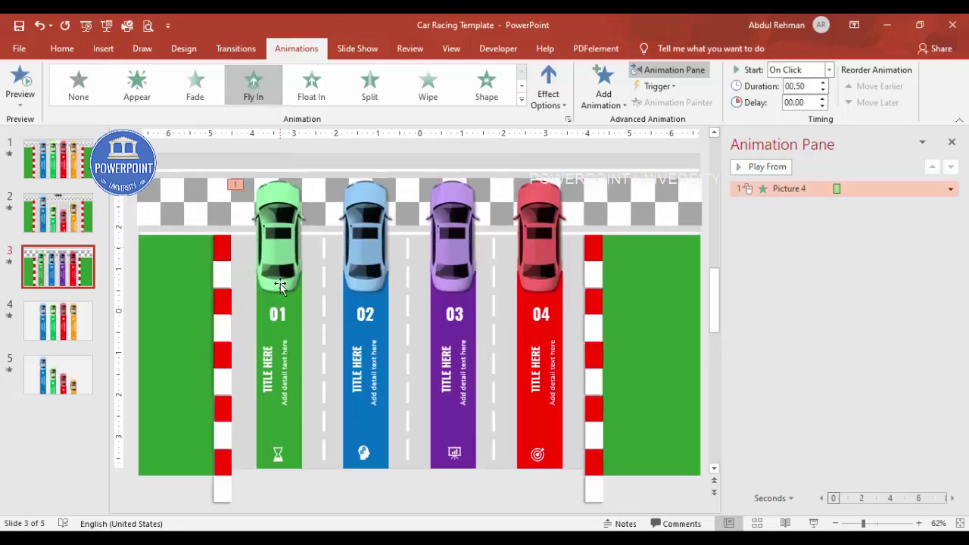
# Step: Add the Push sound to the green car's Fly In animation, keeping its From Bottom direction
pyautogui.doubleClick(785, 189)
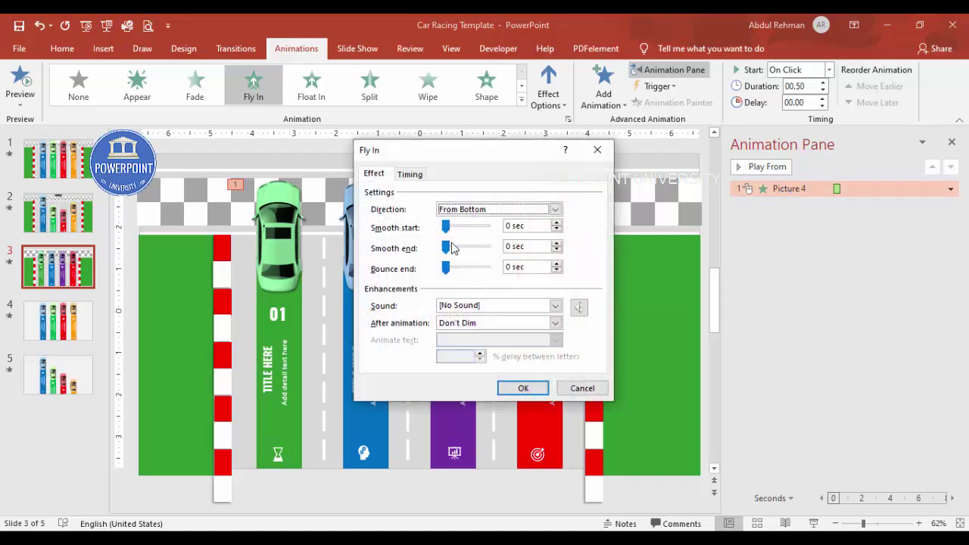
pyautogui.click(412, 175)
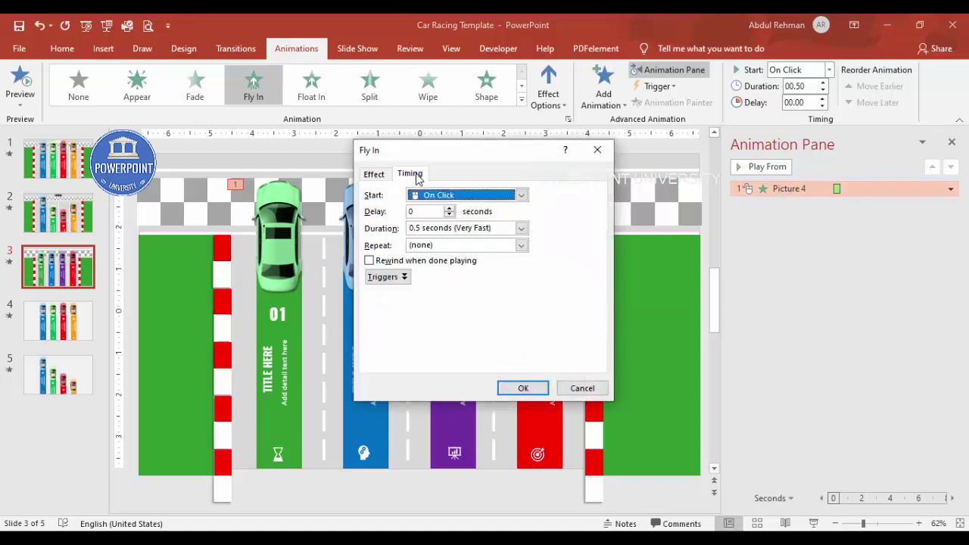
pyautogui.click(374, 179)
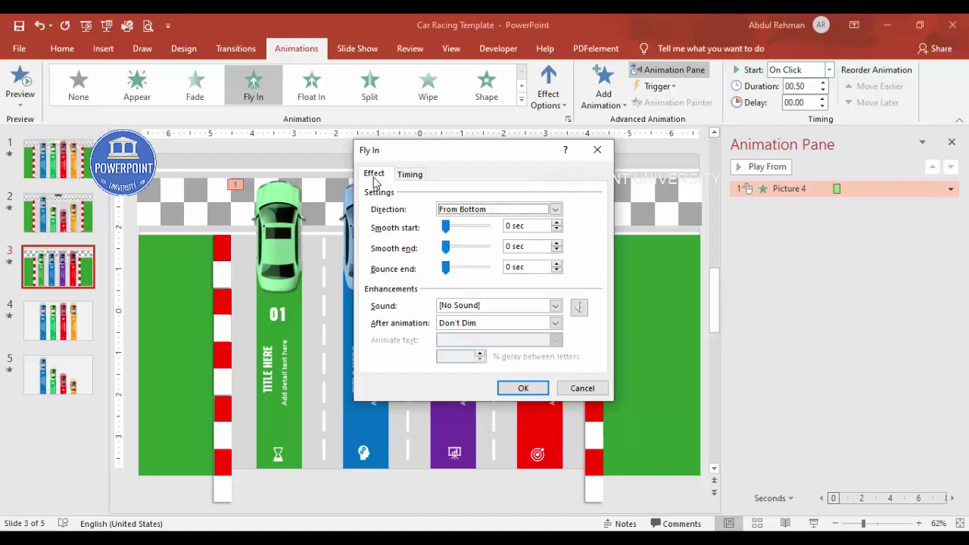
pyautogui.click(556, 306)
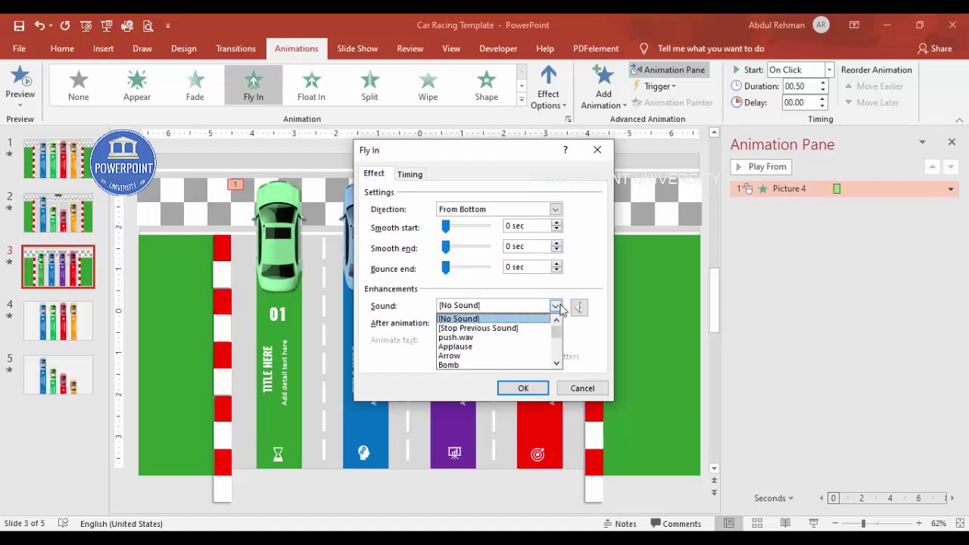
pyautogui.click(556, 364)
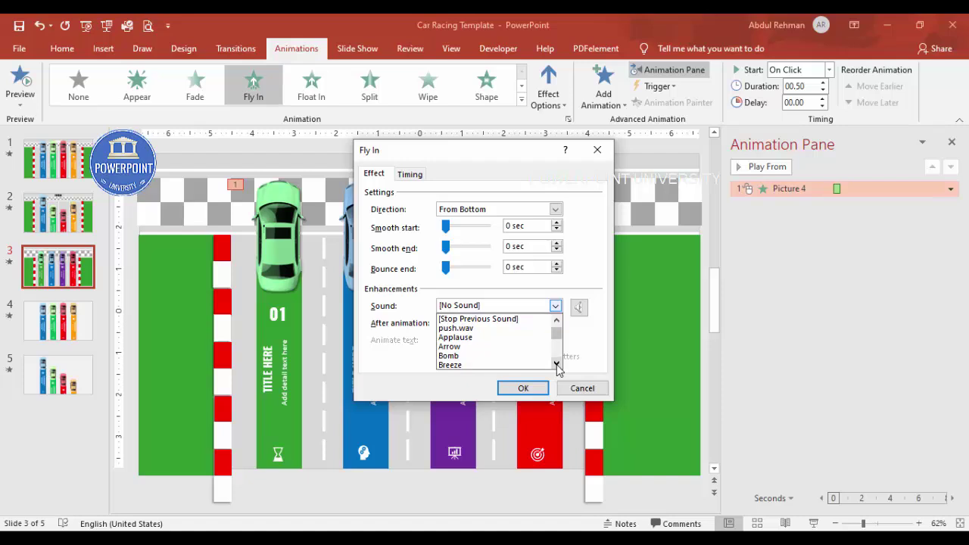
pyautogui.click(556, 365)
pyautogui.click(557, 364)
pyautogui.click(556, 365)
pyautogui.click(557, 365)
pyautogui.click(556, 364)
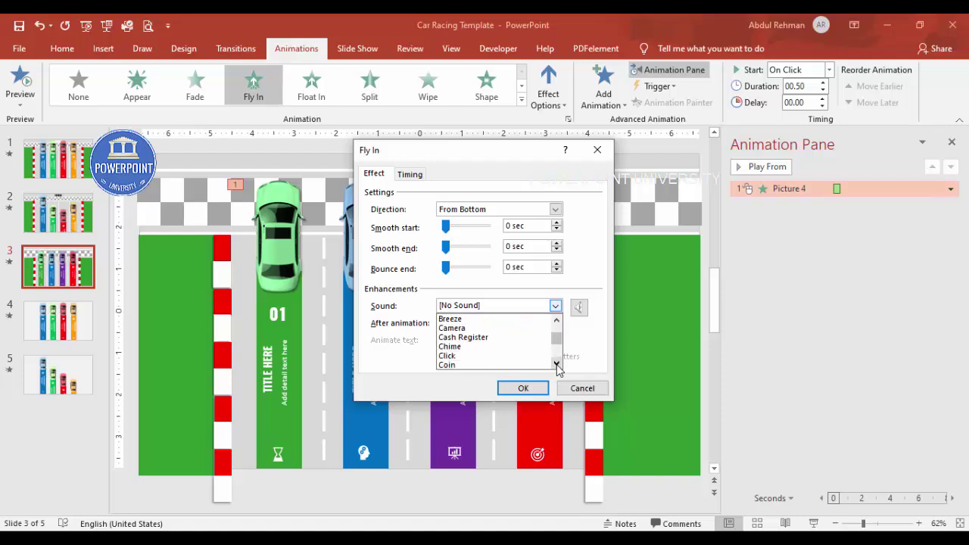
pyautogui.click(556, 365)
pyautogui.click(556, 364)
pyautogui.click(556, 364)
pyautogui.click(556, 365)
pyautogui.click(557, 364)
pyautogui.click(556, 364)
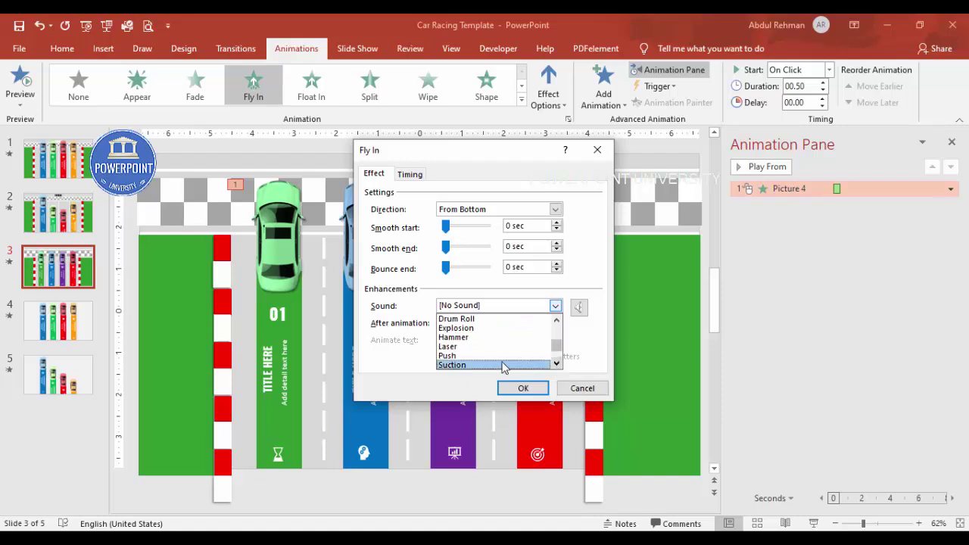
pyautogui.click(496, 358)
pyautogui.click(521, 388)
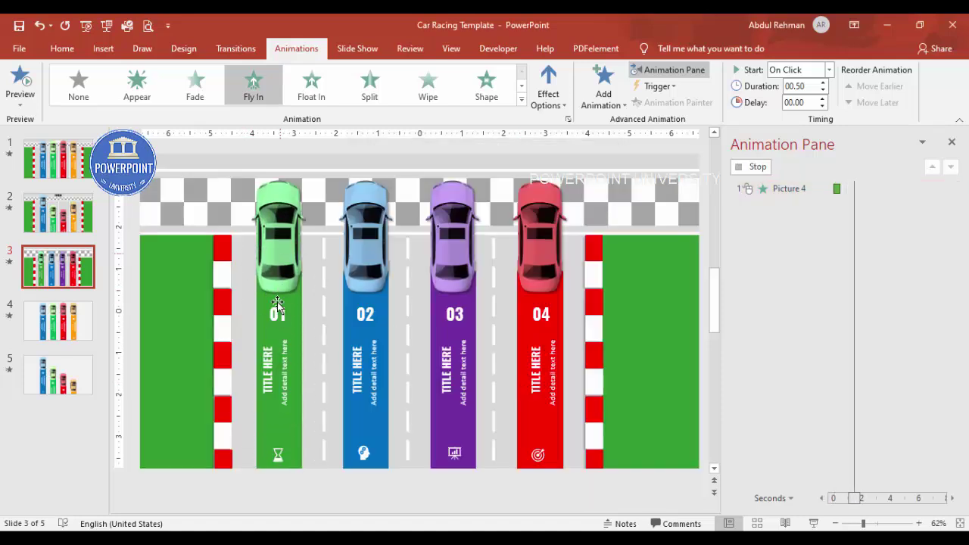
# Step: Apply a Fly In animation to the green lane 01 group and set it to start With Previous
pyautogui.click(299, 307)
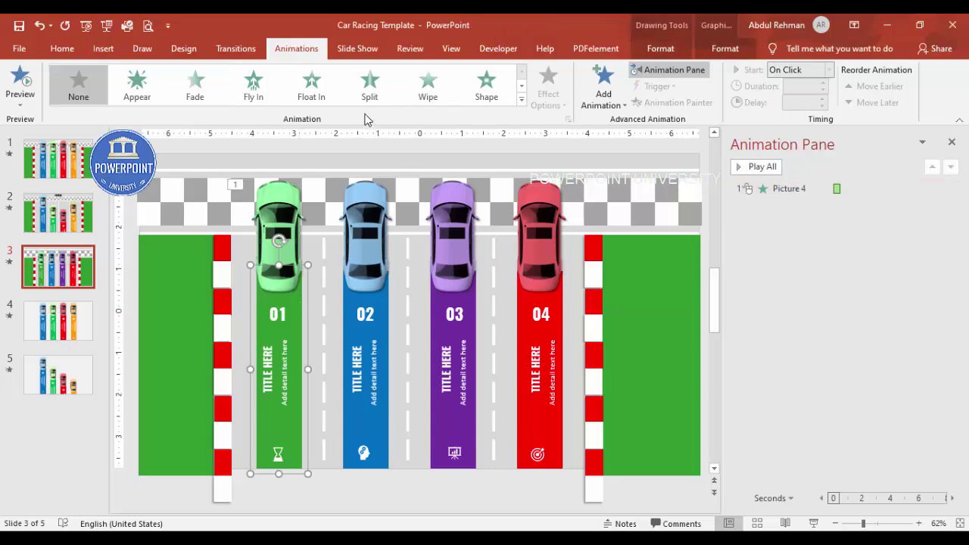
pyautogui.click(253, 91)
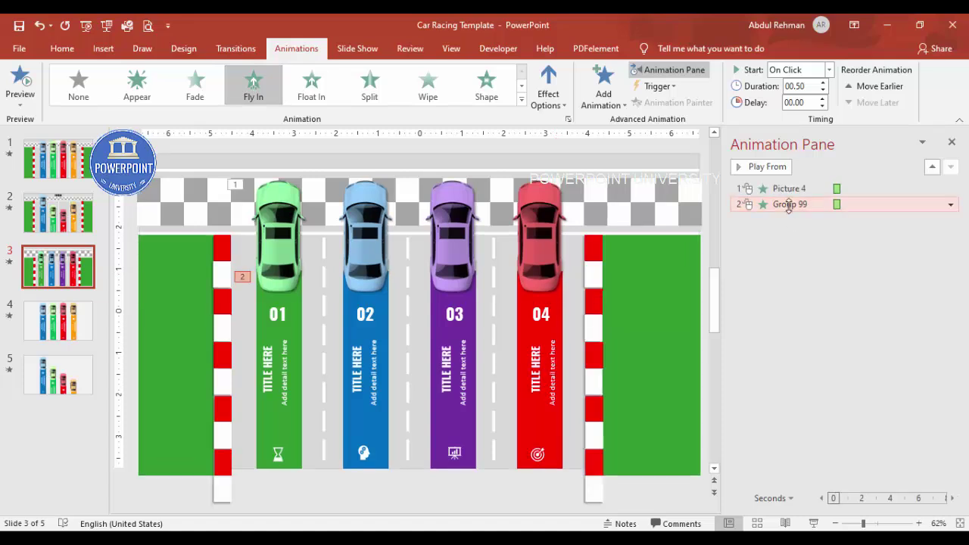
pyautogui.click(828, 71)
pyautogui.click(813, 99)
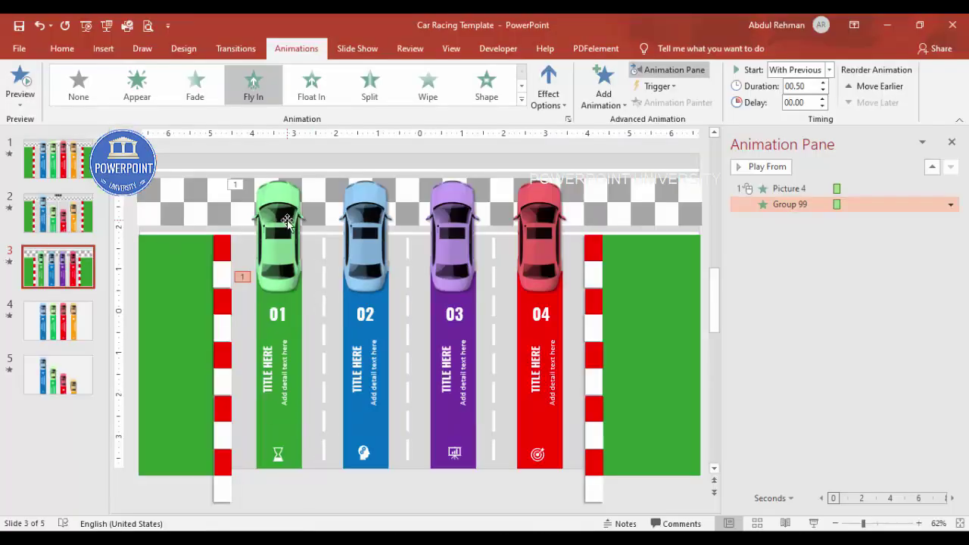
# Step: Copy the green car's animation to the blue car and the green lane 01 animation to the blue lane 02 group
pyautogui.click(287, 220)
pyautogui.click(672, 102)
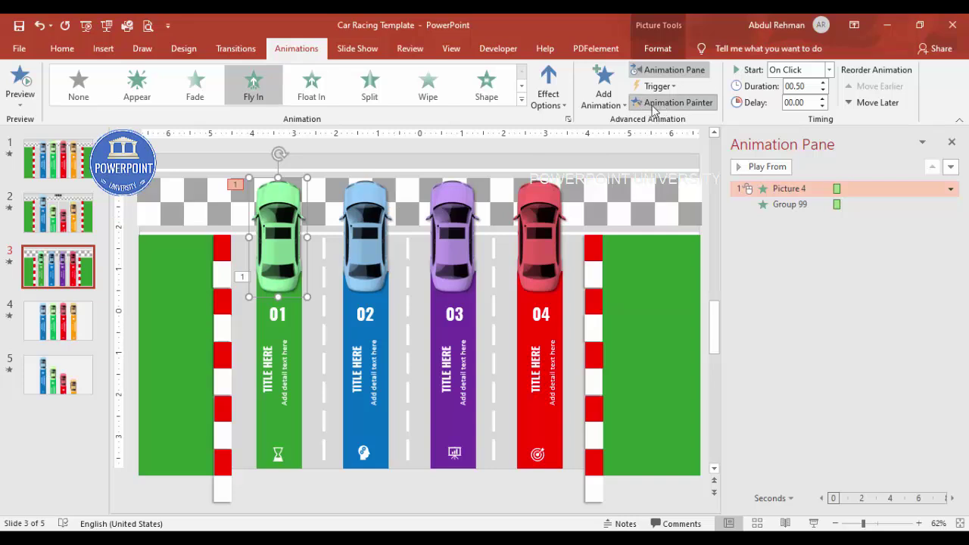
pyautogui.click(369, 231)
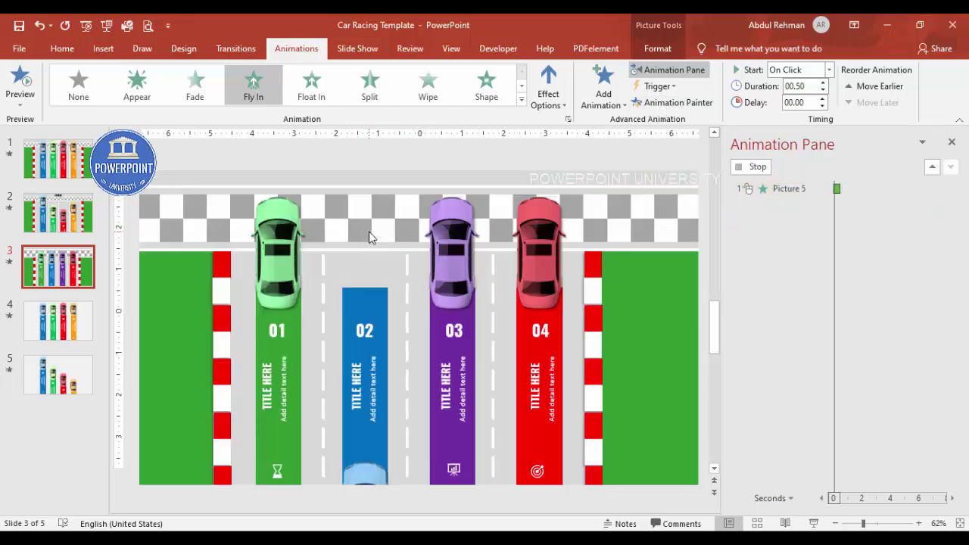
pyautogui.click(290, 344)
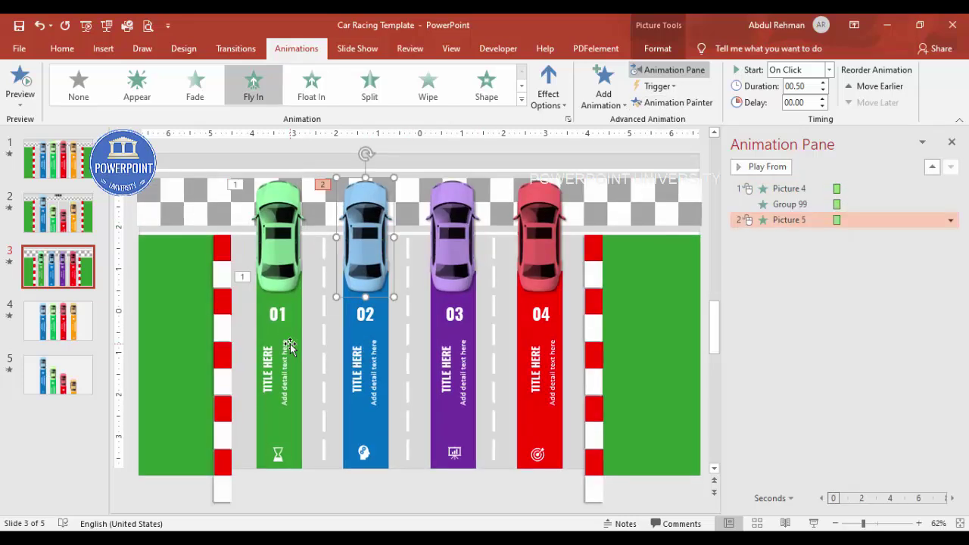
pyautogui.click(673, 102)
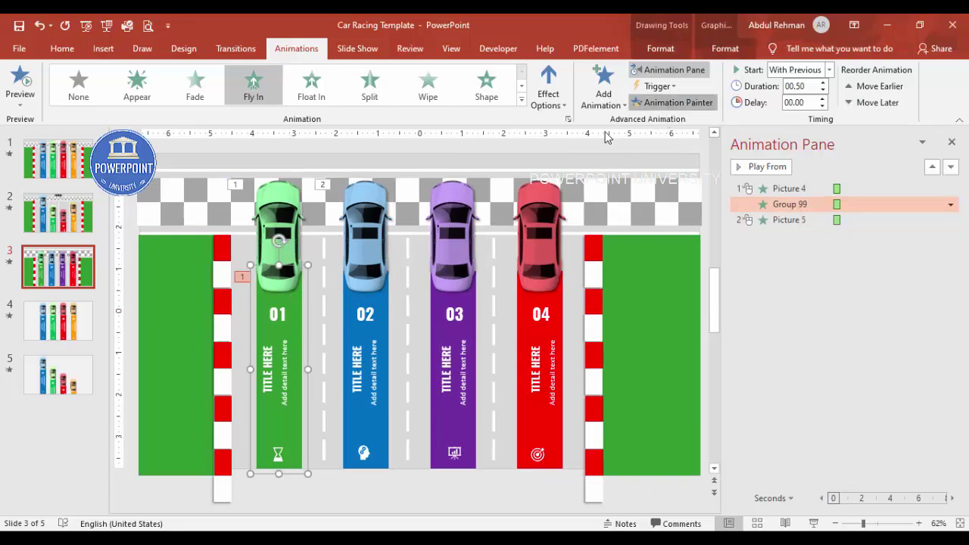
pyautogui.click(363, 357)
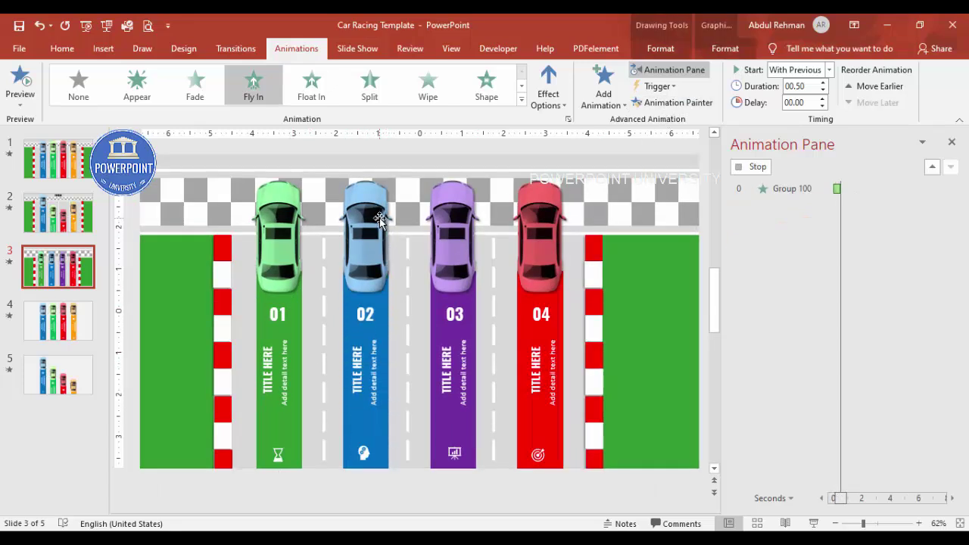
# Step: Copy the blue car's animation to the purple car and the blue lane 02 animation to the purple lane 03 group
pyautogui.click(375, 218)
pyautogui.click(676, 102)
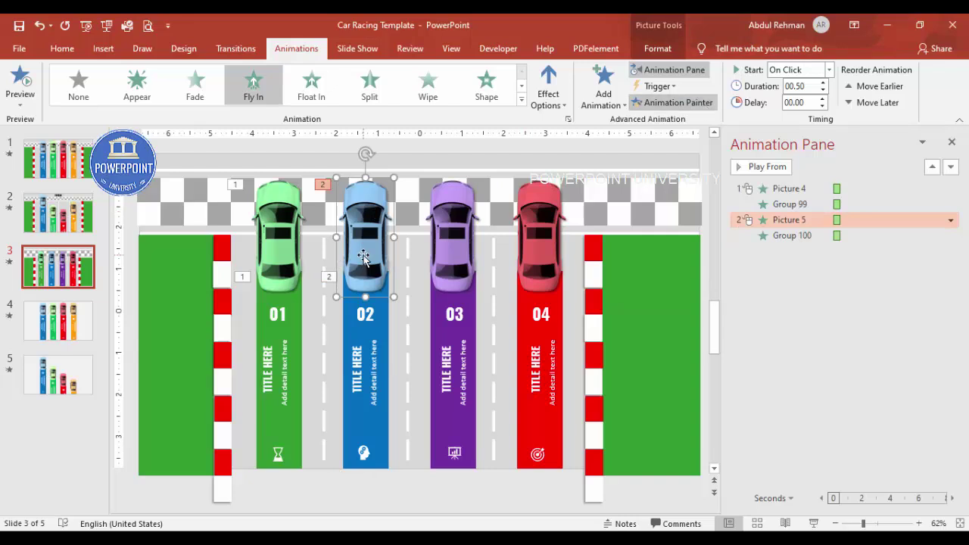
pyautogui.click(446, 235)
pyautogui.click(366, 354)
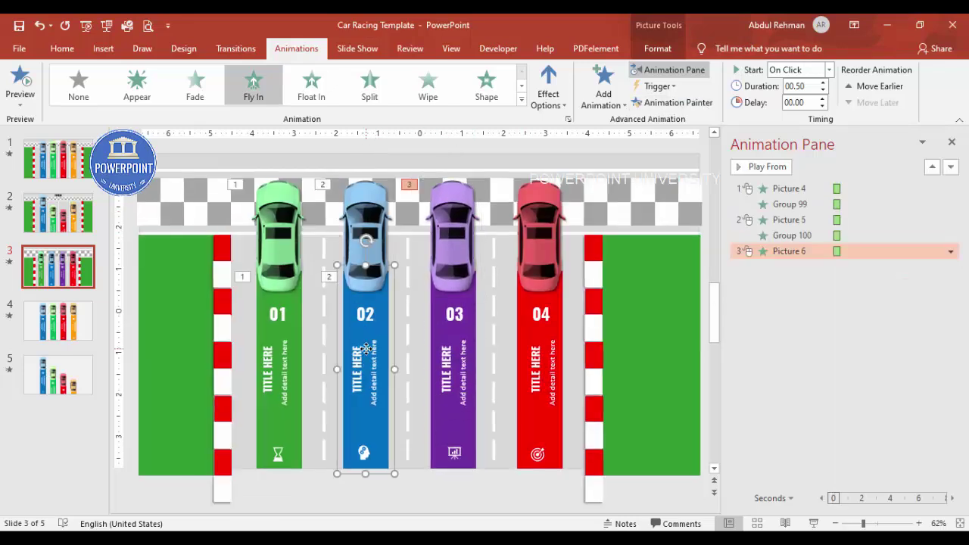
pyautogui.click(672, 102)
pyautogui.click(436, 358)
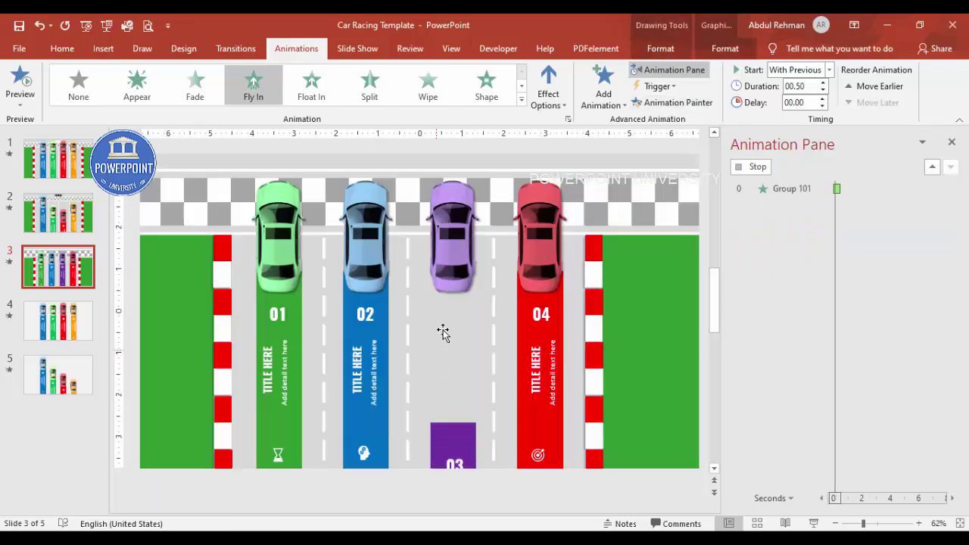
# Step: Copy the purple car's animation to the red car and the purple lane 03 animation to the red lane 04 group
pyautogui.click(458, 238)
pyautogui.click(641, 108)
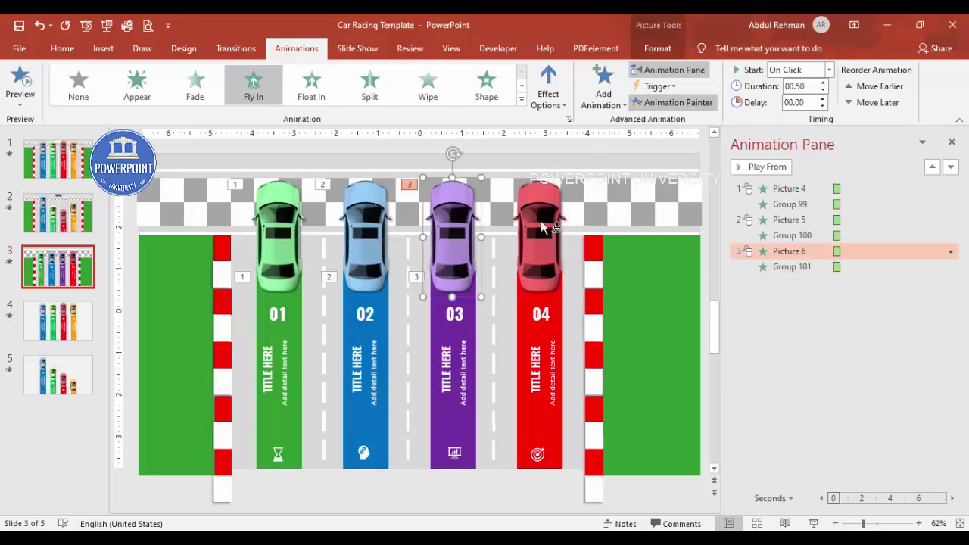
pyautogui.click(553, 230)
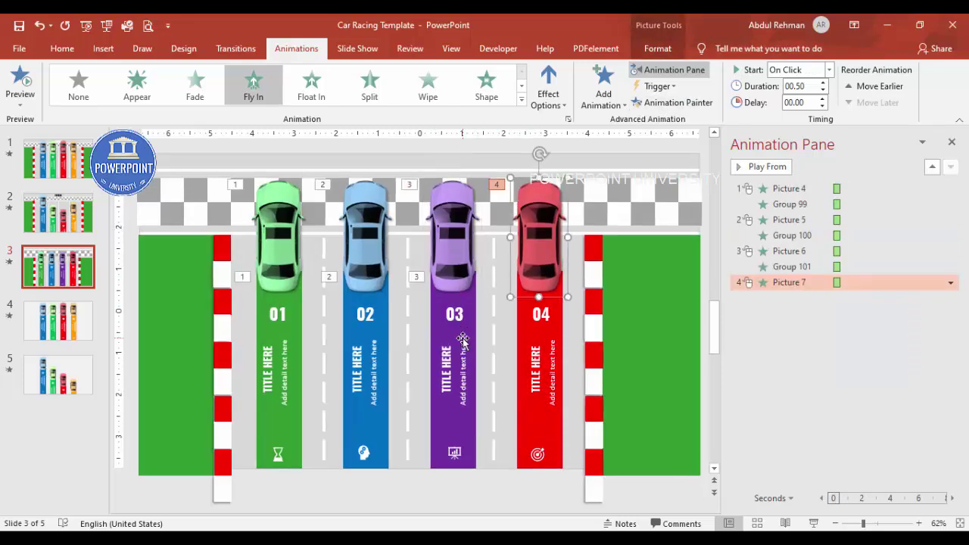
pyautogui.click(457, 340)
pyautogui.click(682, 103)
pyautogui.click(558, 325)
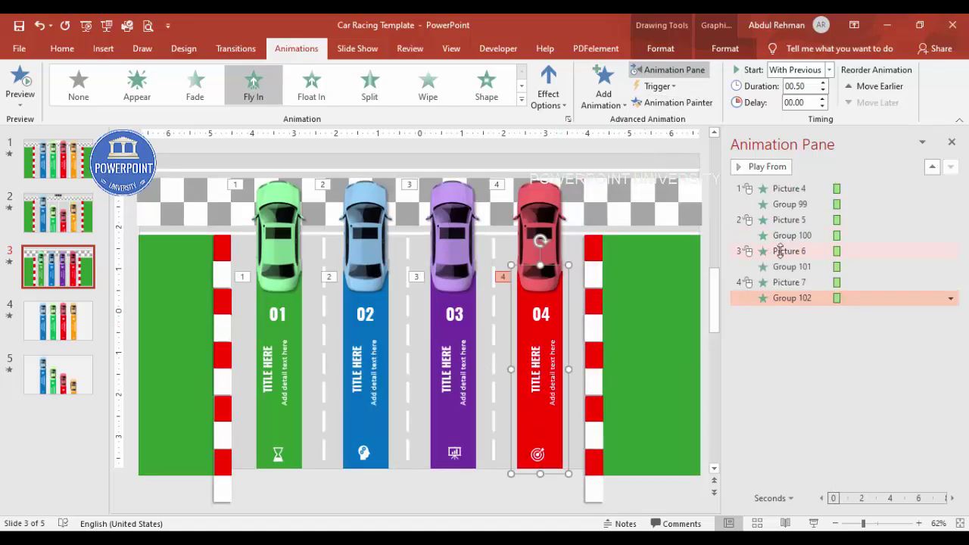
# Step: Play slide 3 as a slide show to check the car and lane animations, then return to editing with nothing selected
pyautogui.click(811, 524)
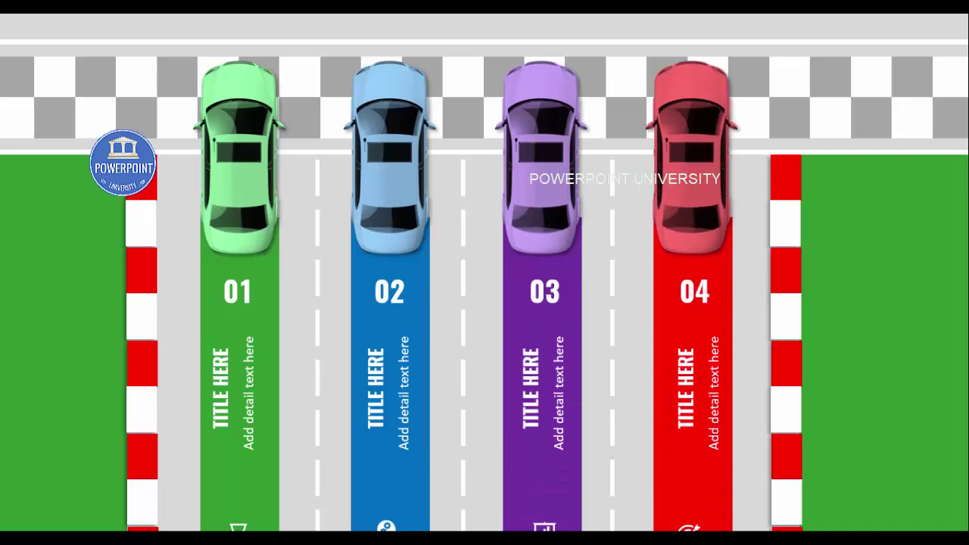
pyautogui.press('Escape')
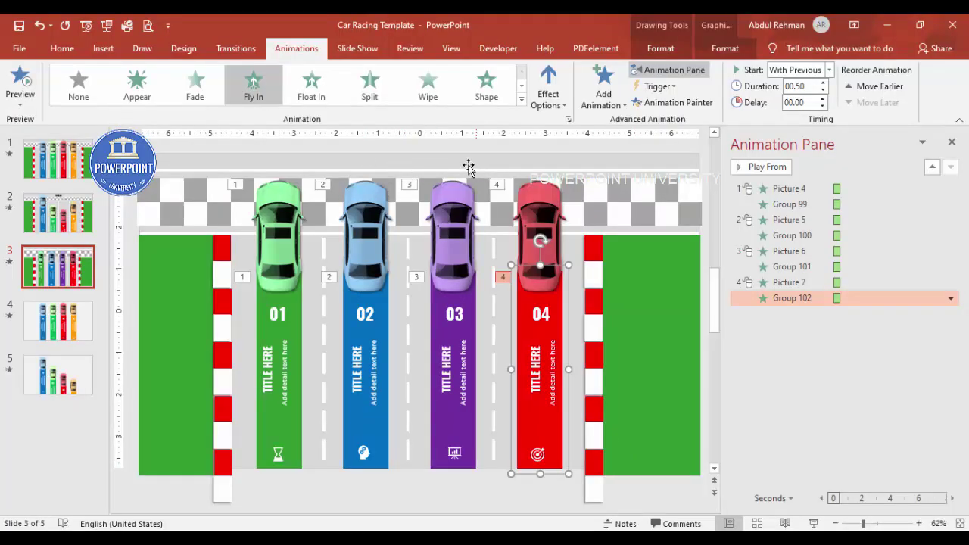
pyautogui.click(529, 151)
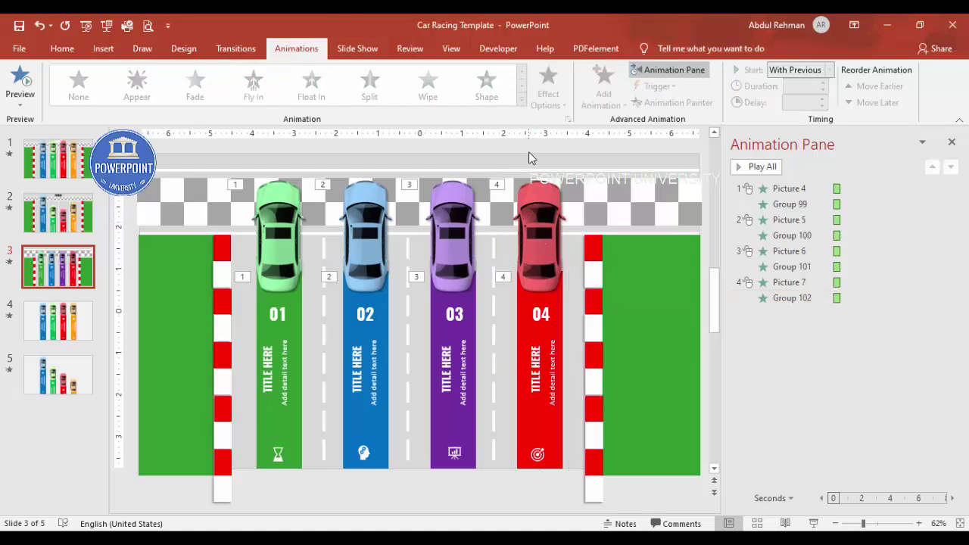